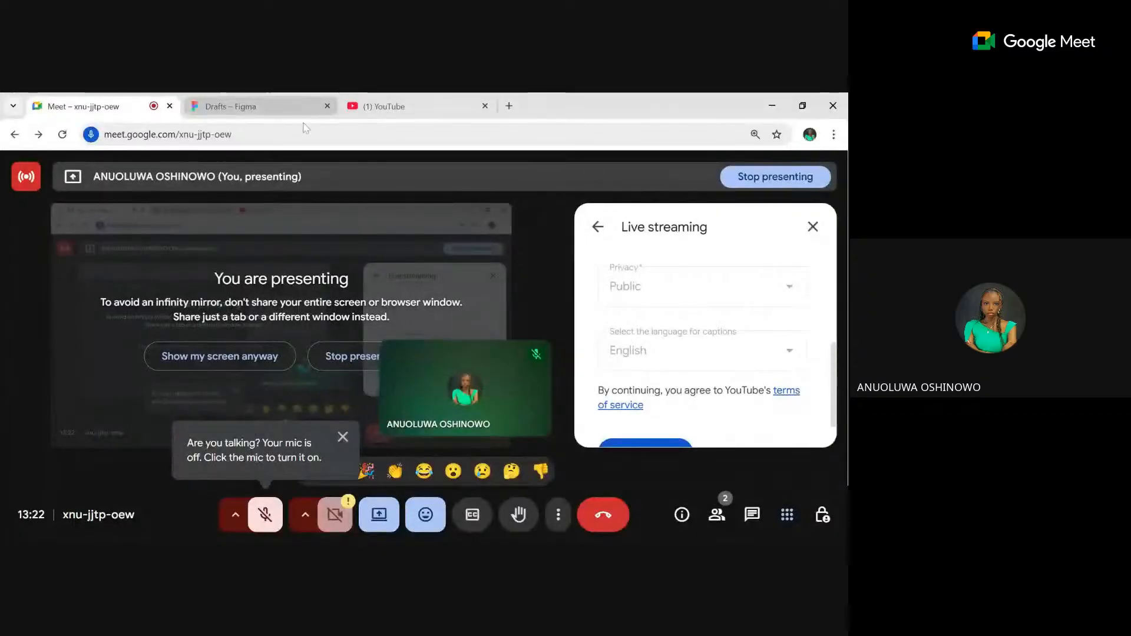
- Unmute the microphone in the meeting and toggle the emoji reactions bar
click(248, 512)
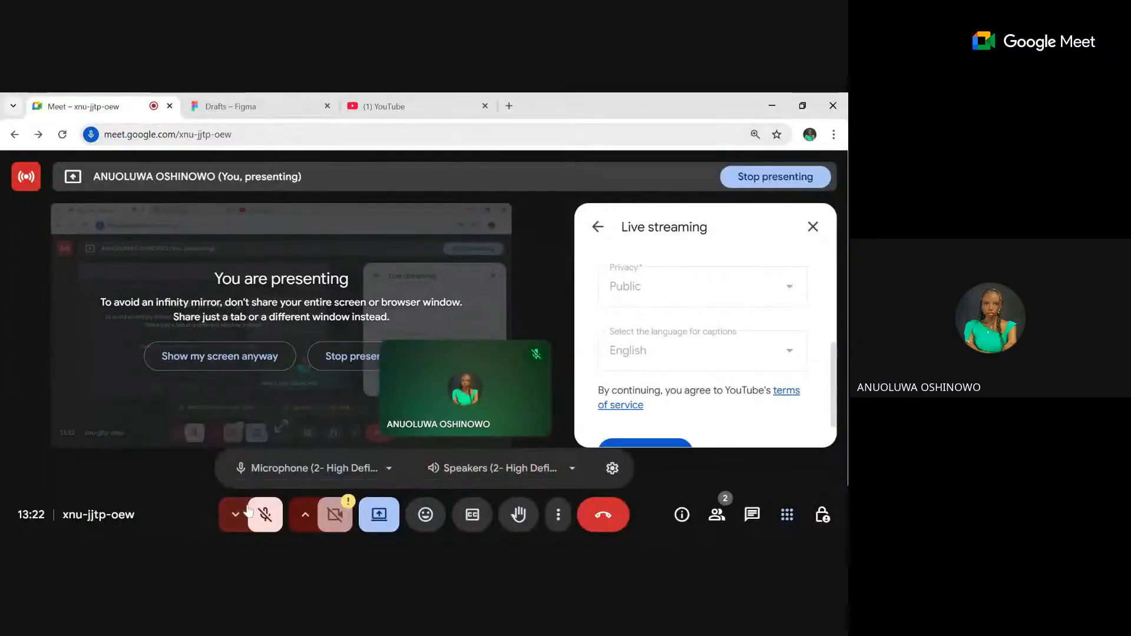
click(273, 524)
click(426, 514)
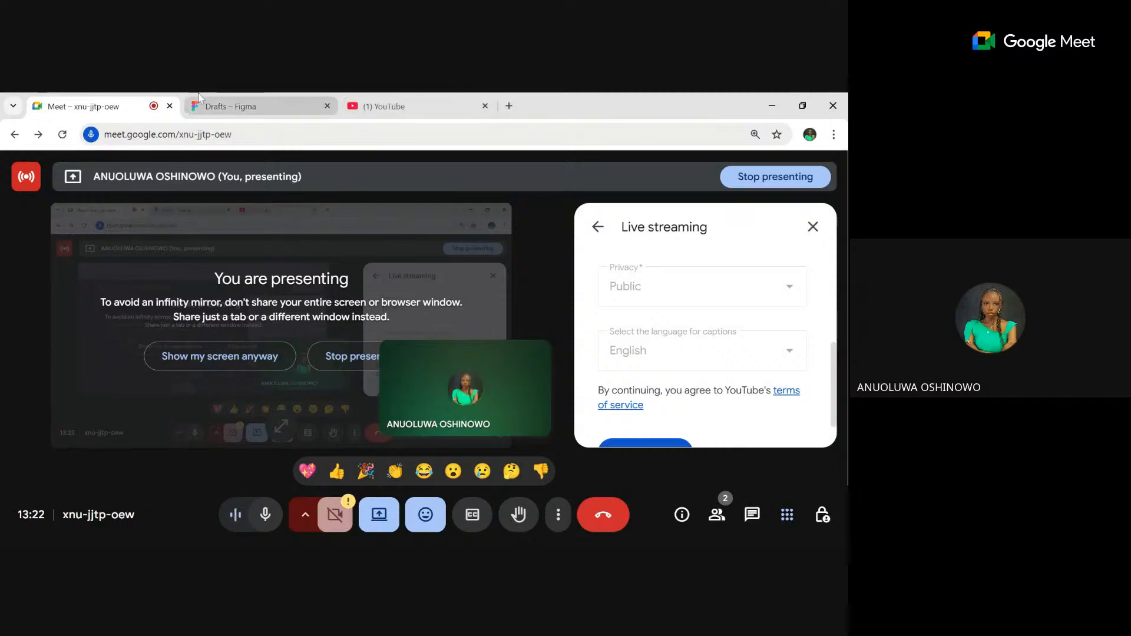
- Switch to Figma and change the account's interface theme to dark
click(239, 99)
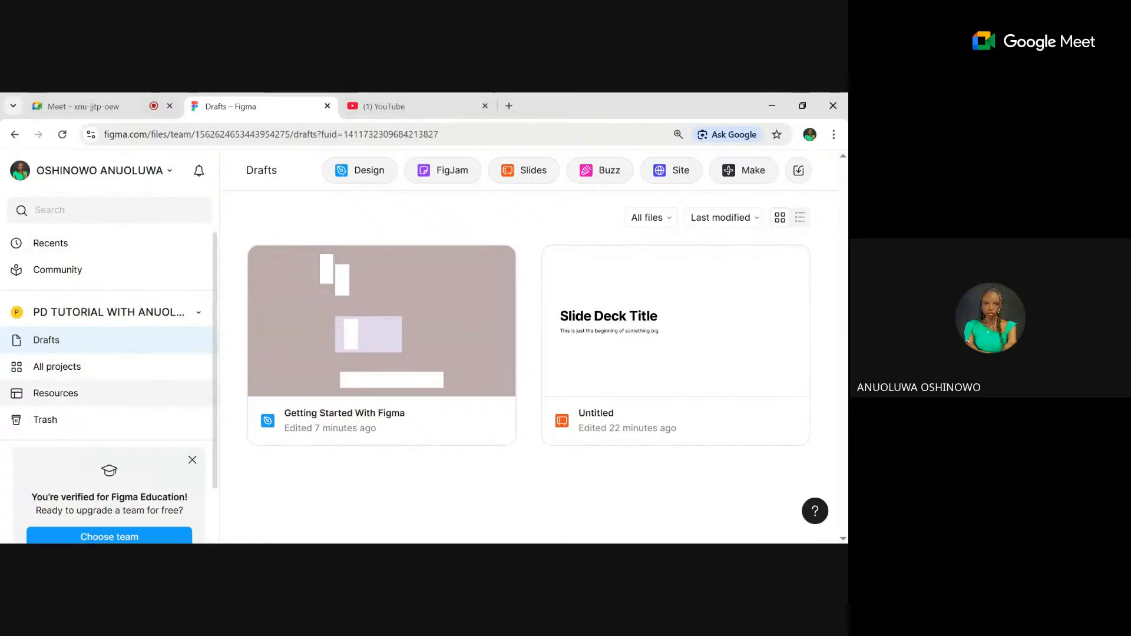
click(91, 166)
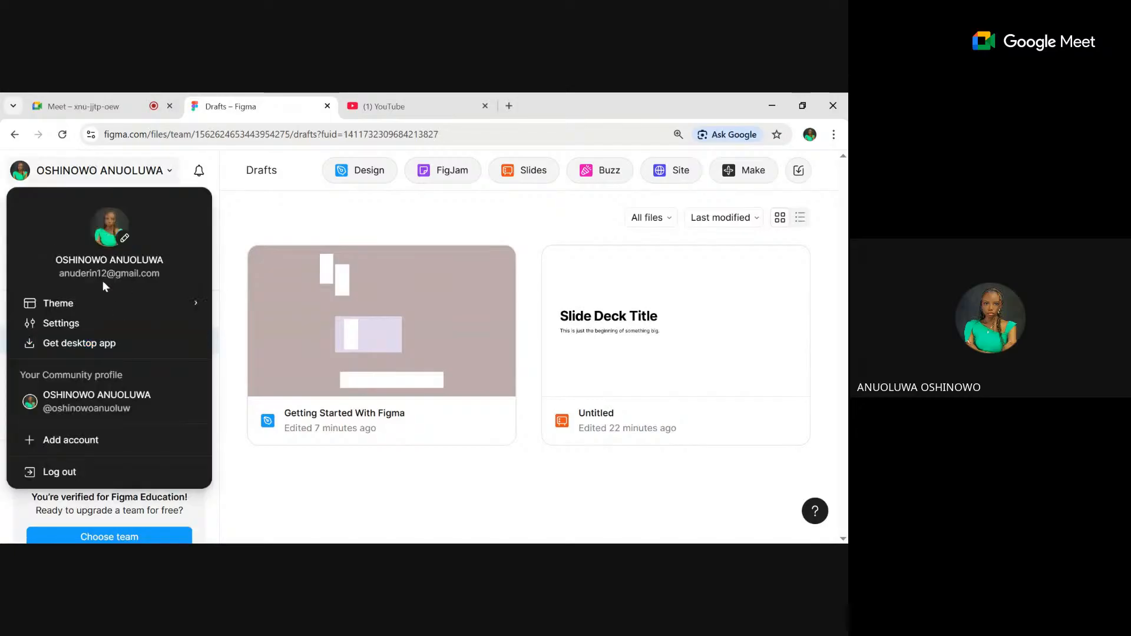
mouse_move(105, 300)
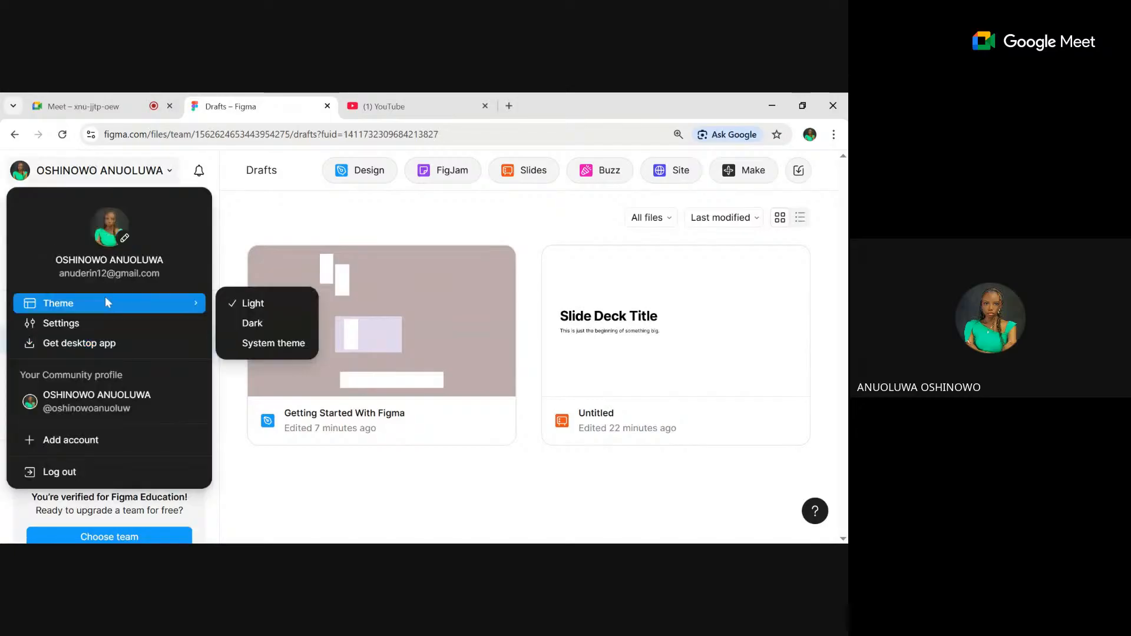
click(271, 333)
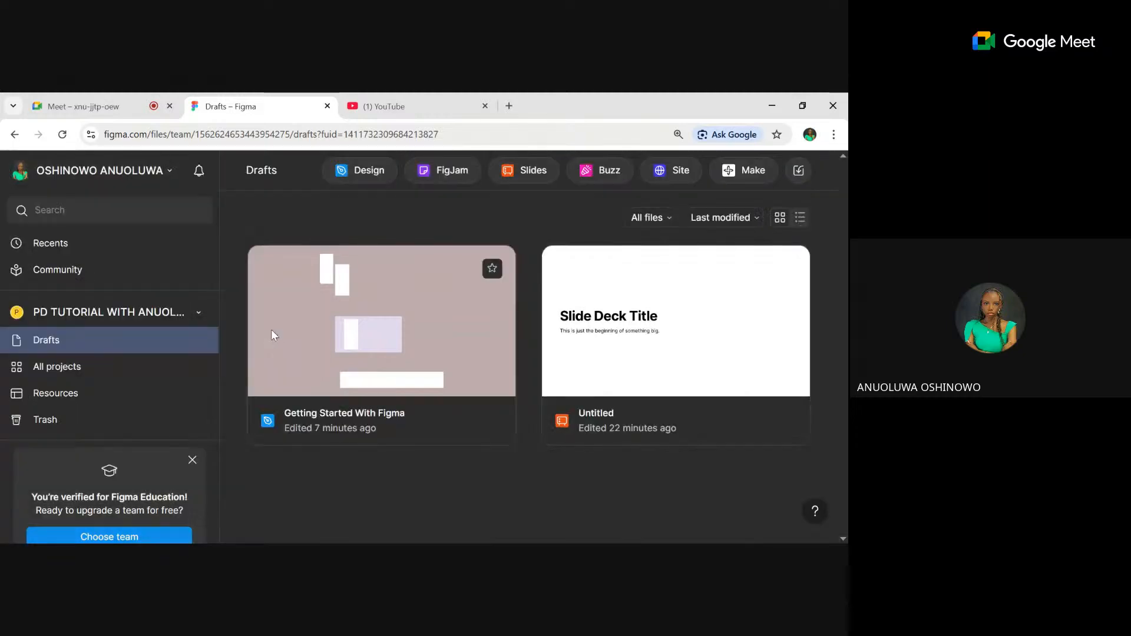
- Open the account settings and look through the profile name, email, role and spaces details
click(132, 173)
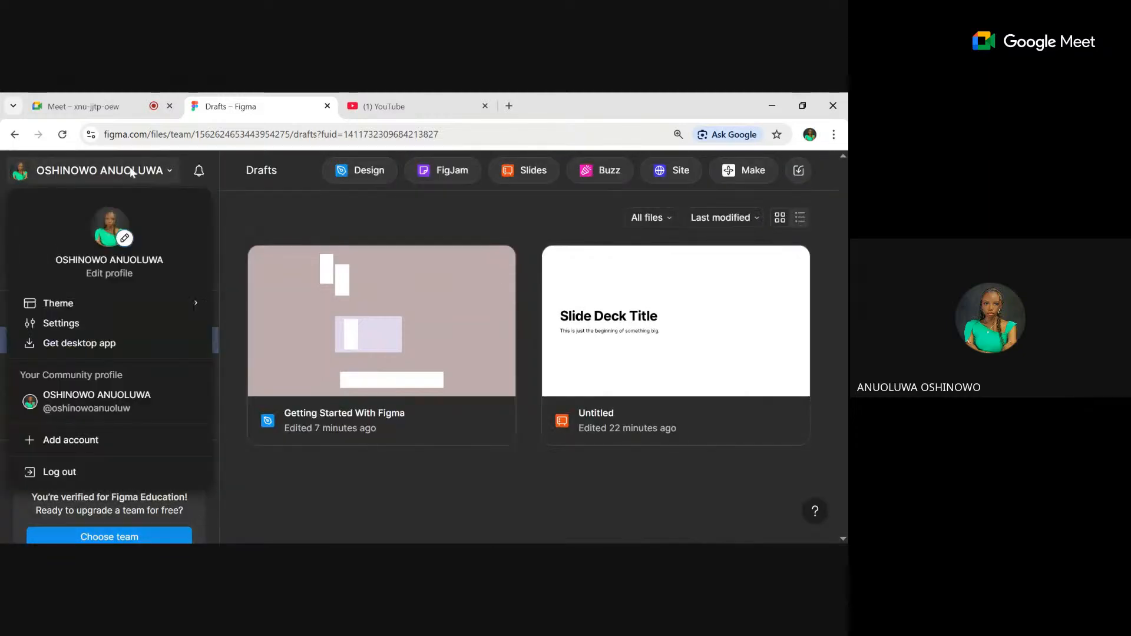
click(111, 324)
scroll(386, 347, down, 2)
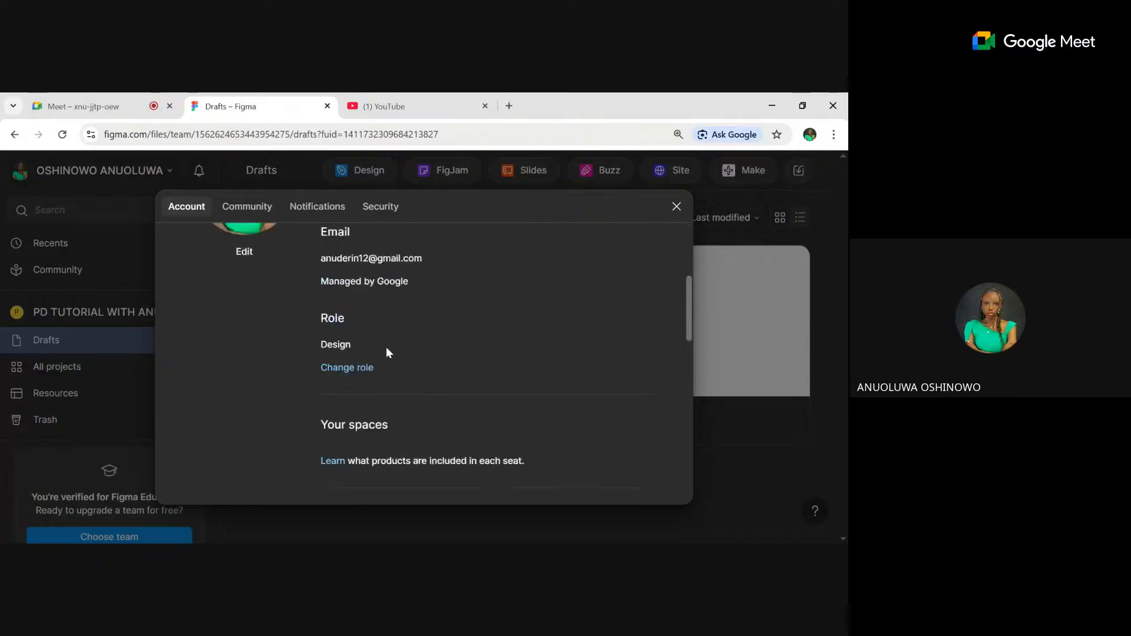
scroll(387, 350, up, 2)
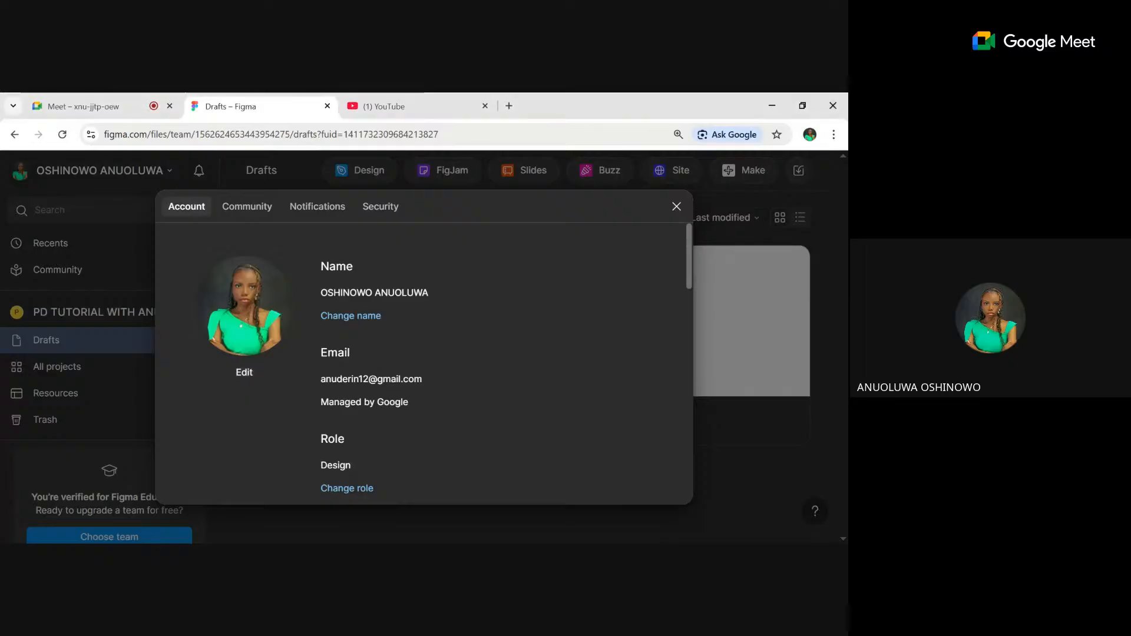
scroll(365, 320, down, 5)
scroll(368, 332, up, 5)
- Examine the role choices available for the account, keep the current role and close the settings
click(352, 490)
click(460, 341)
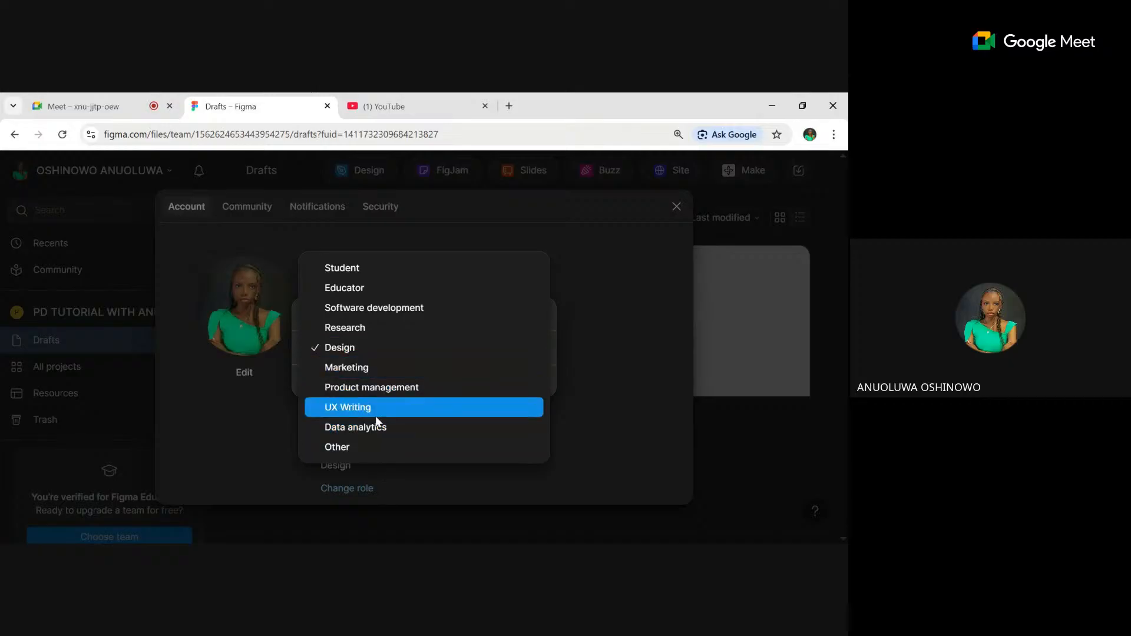
click(304, 477)
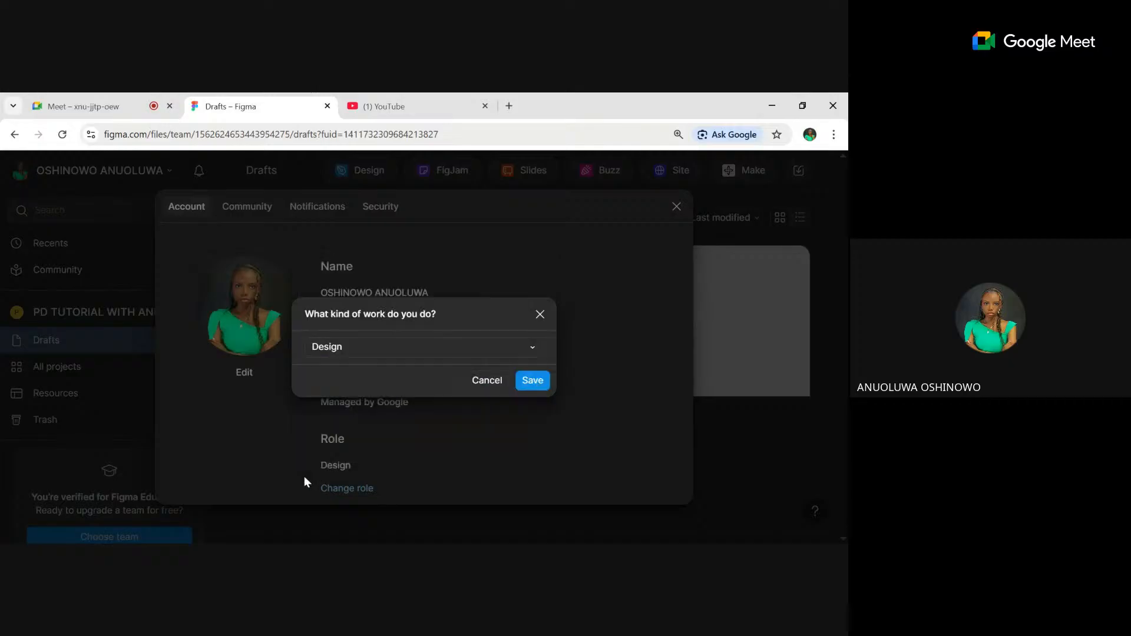
double_click(304, 478)
click(111, 373)
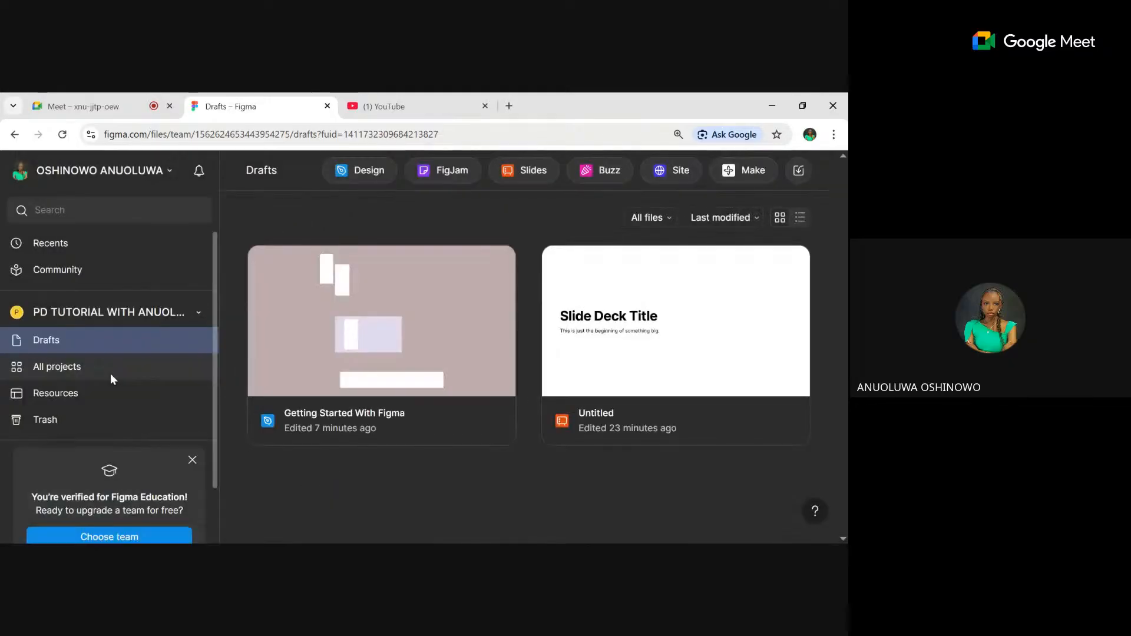
- Open Team project from the team's list of projects and create a new design file in it
click(111, 374)
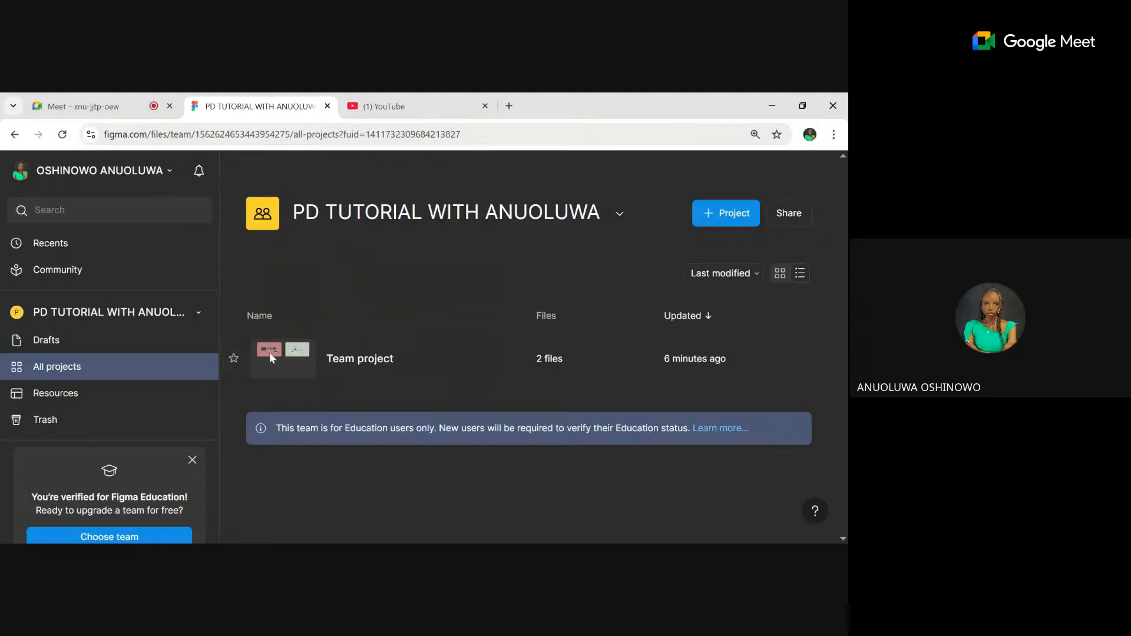
click(379, 355)
double_click(379, 352)
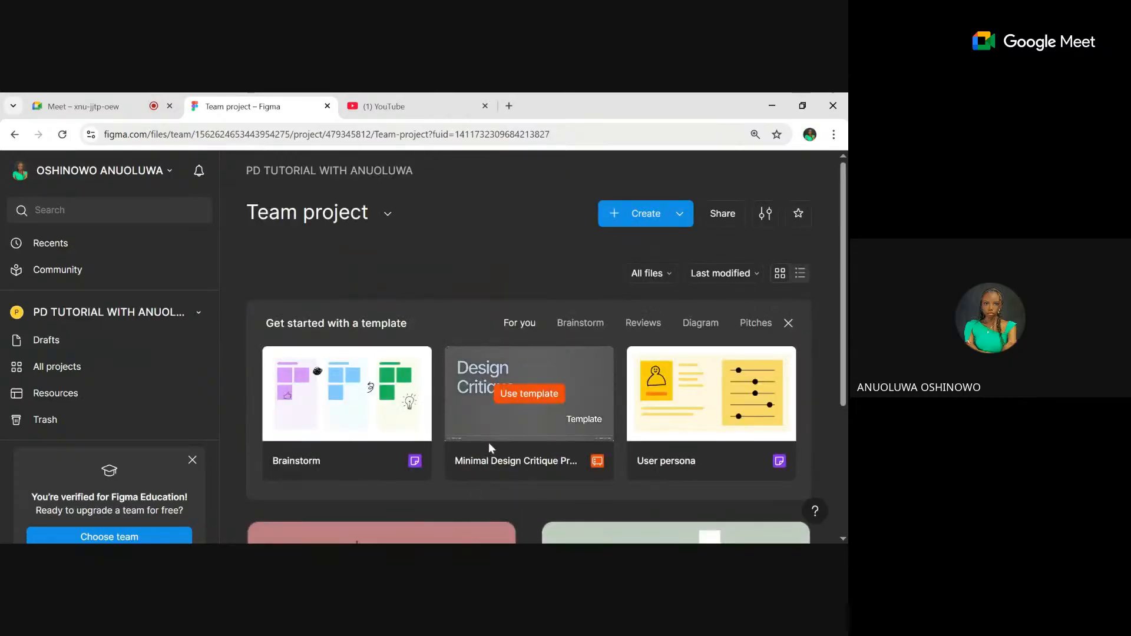
scroll(489, 443, down, 3)
scroll(444, 448, up, 4)
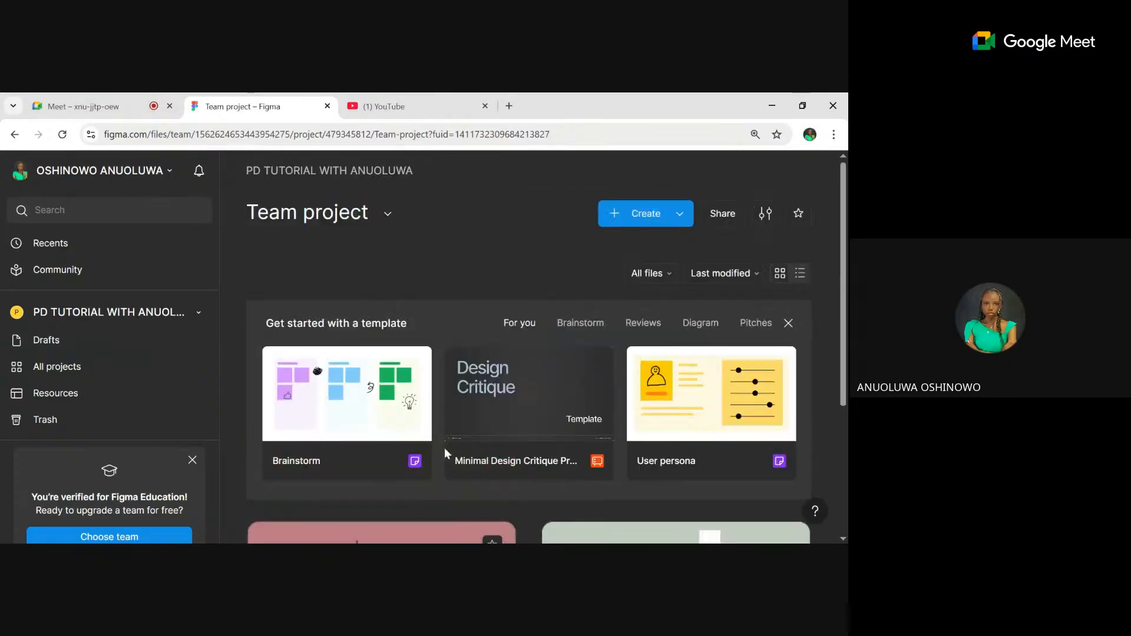
click(638, 218)
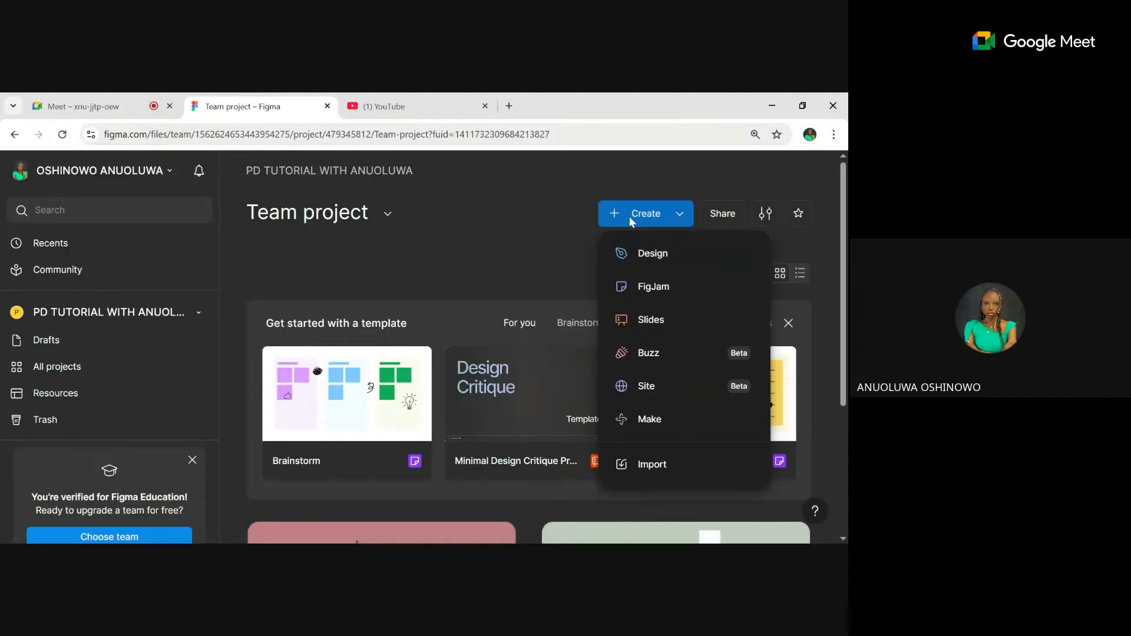
click(642, 254)
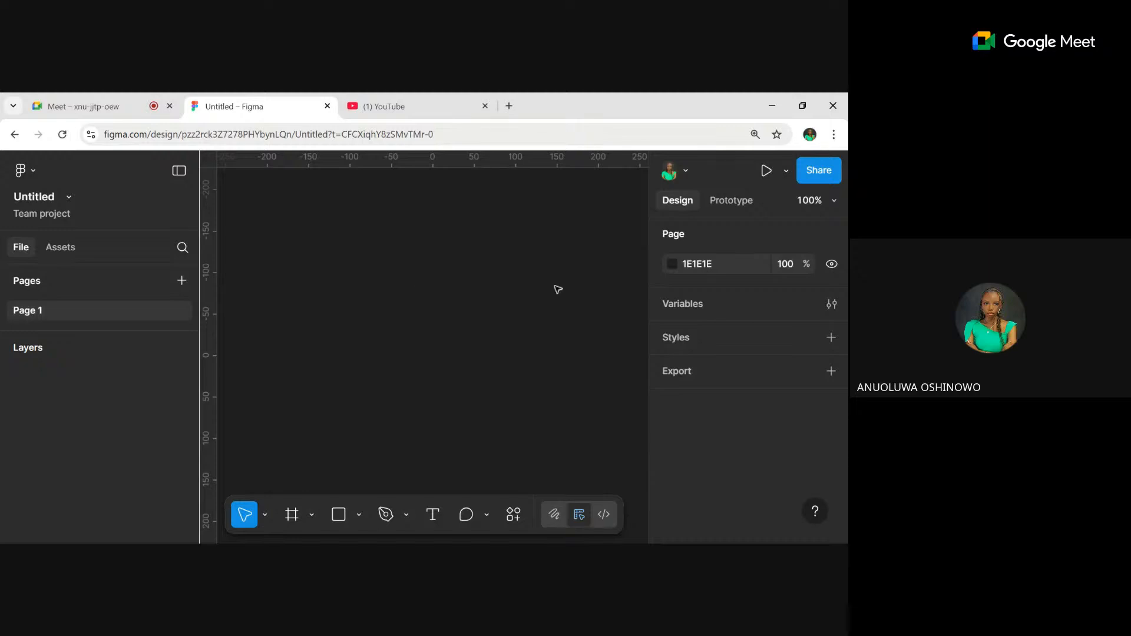
- Change the page background of the empty canvas to the dusty pink CCB4B4
click(672, 264)
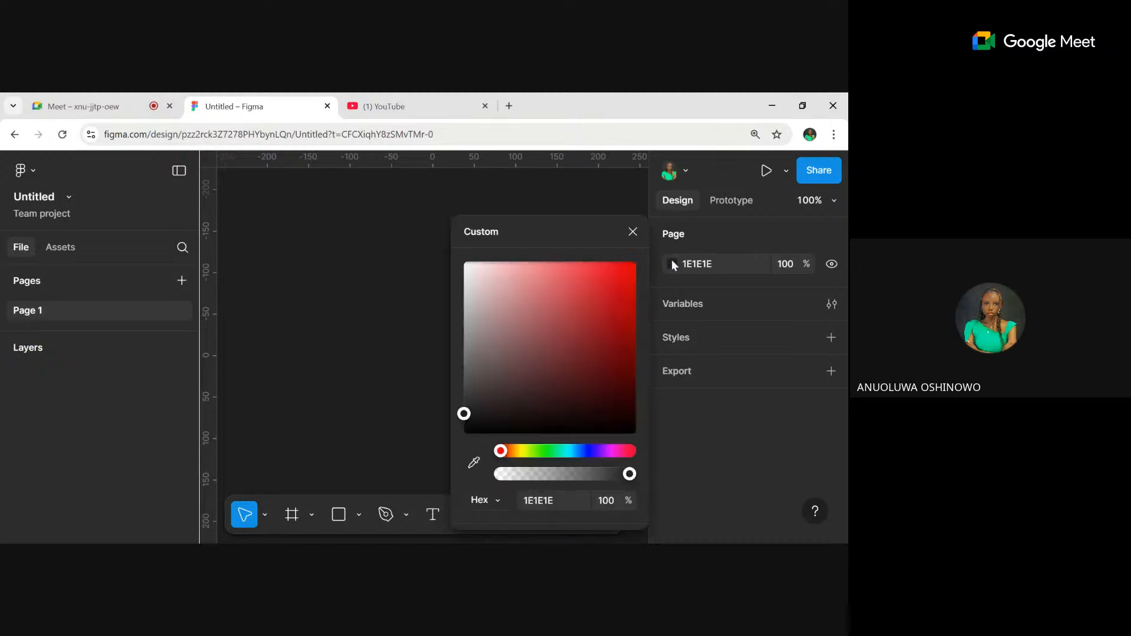
drag(464, 414, 463, 363)
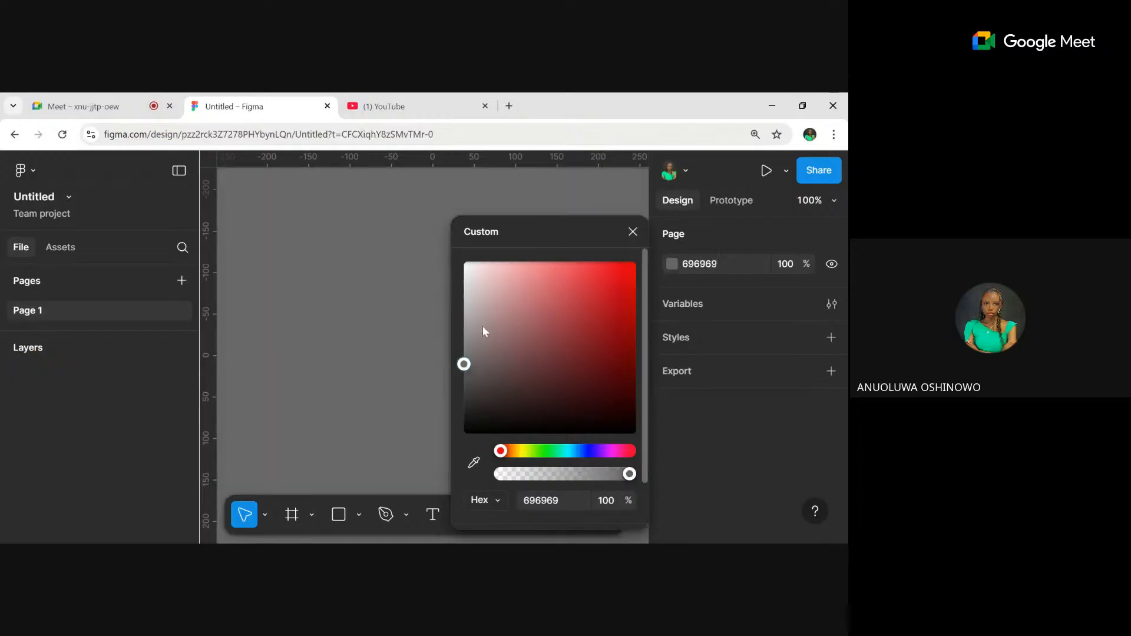
mouse_move(484, 312)
mouse_down()
mouse_move(473, 282)
mouse_move(485, 301)
mouse_up()
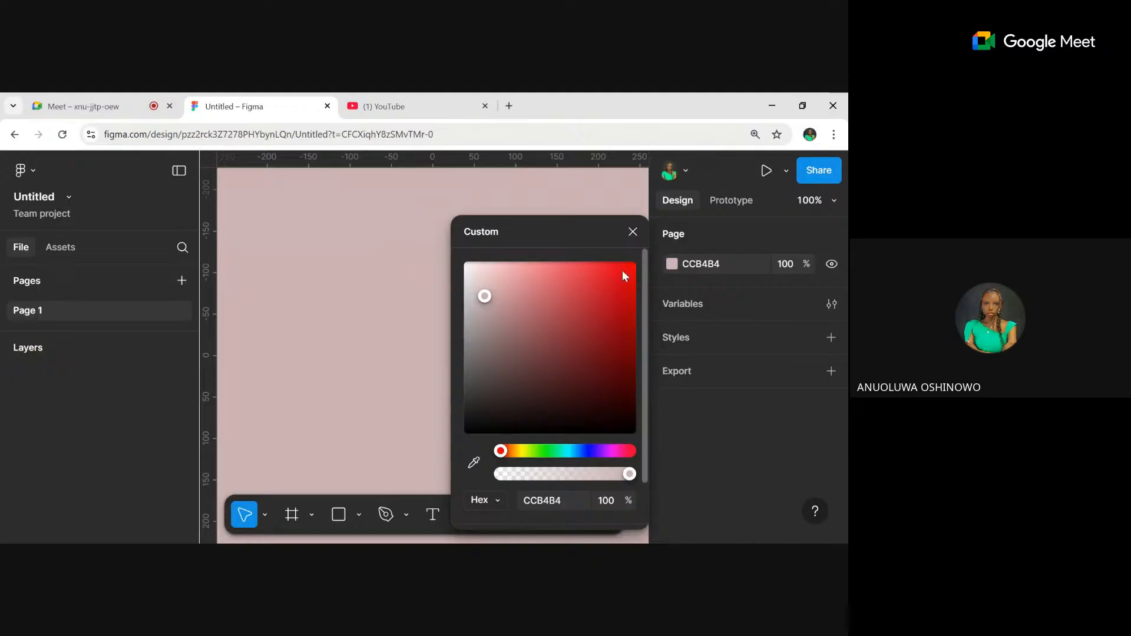
click(711, 263)
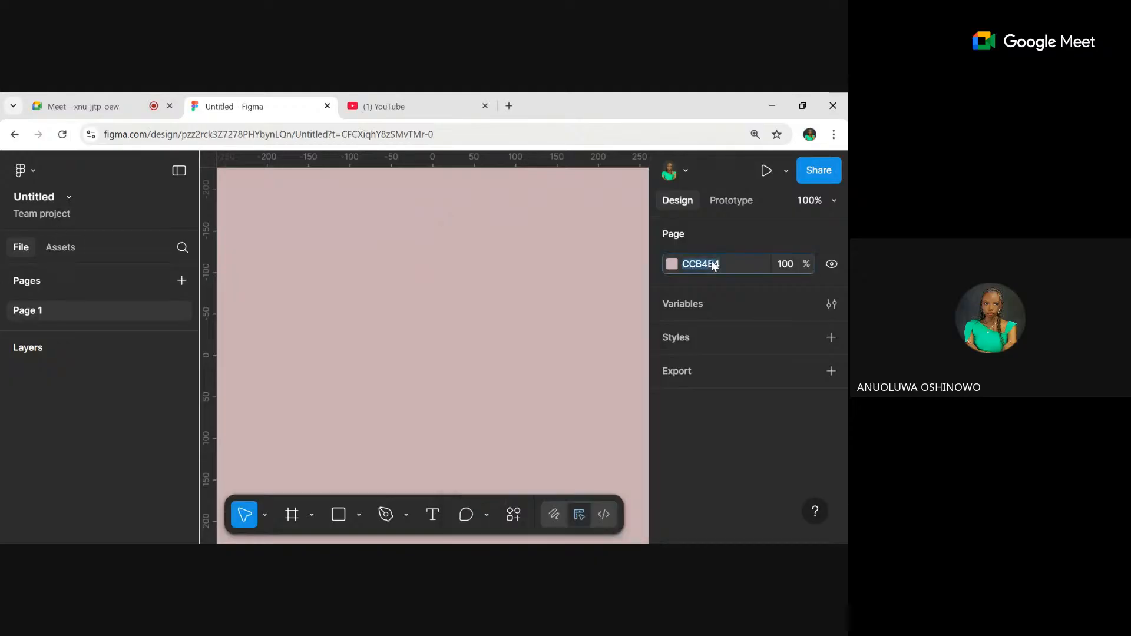
click(672, 264)
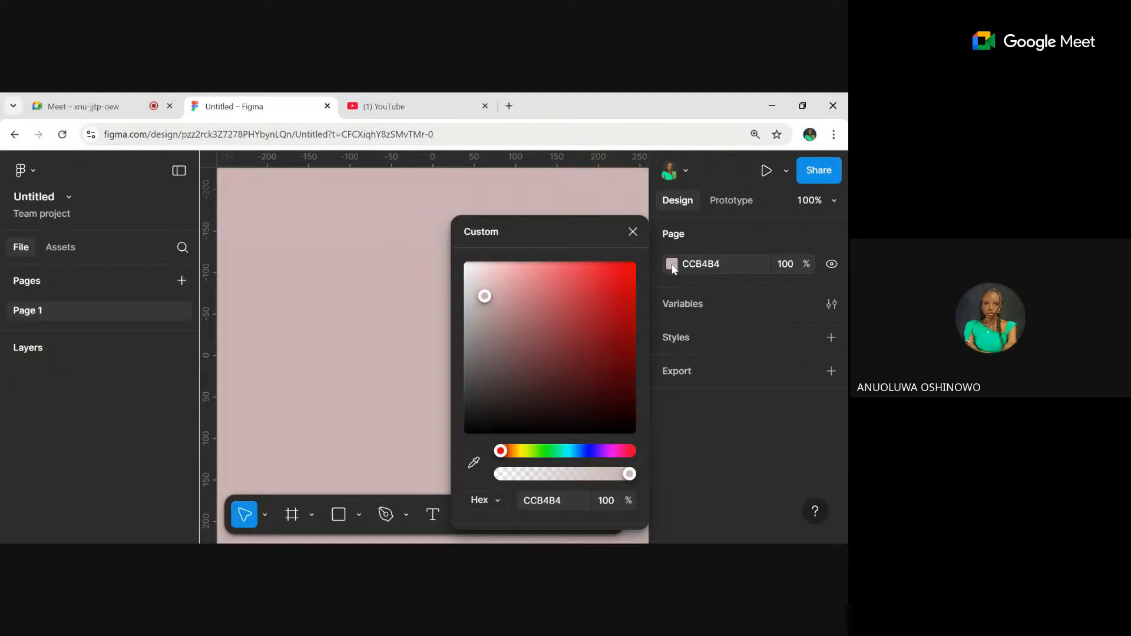
click(673, 266)
click(672, 269)
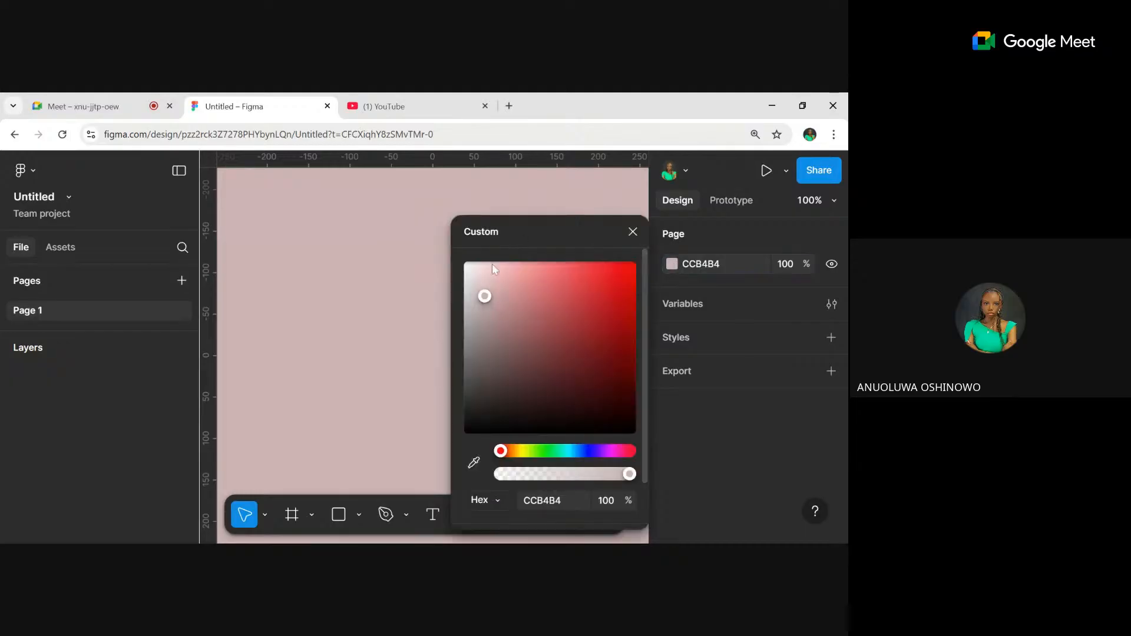
click(383, 322)
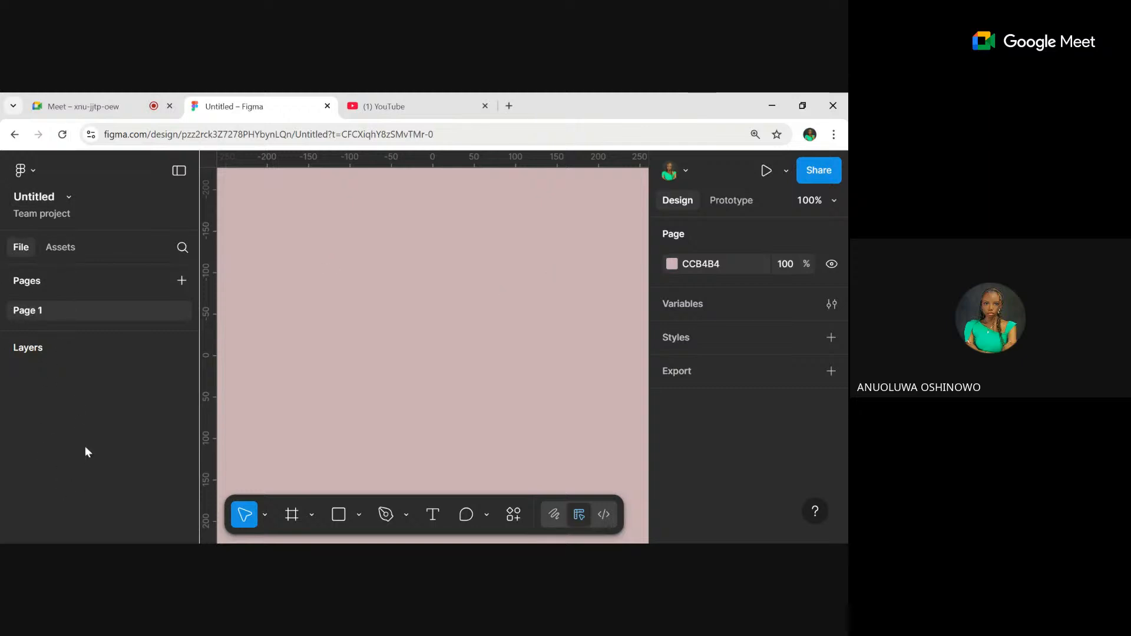
- Rename the untitled design file as "Getting Started With Figma Tutorial"
double_click(39, 196)
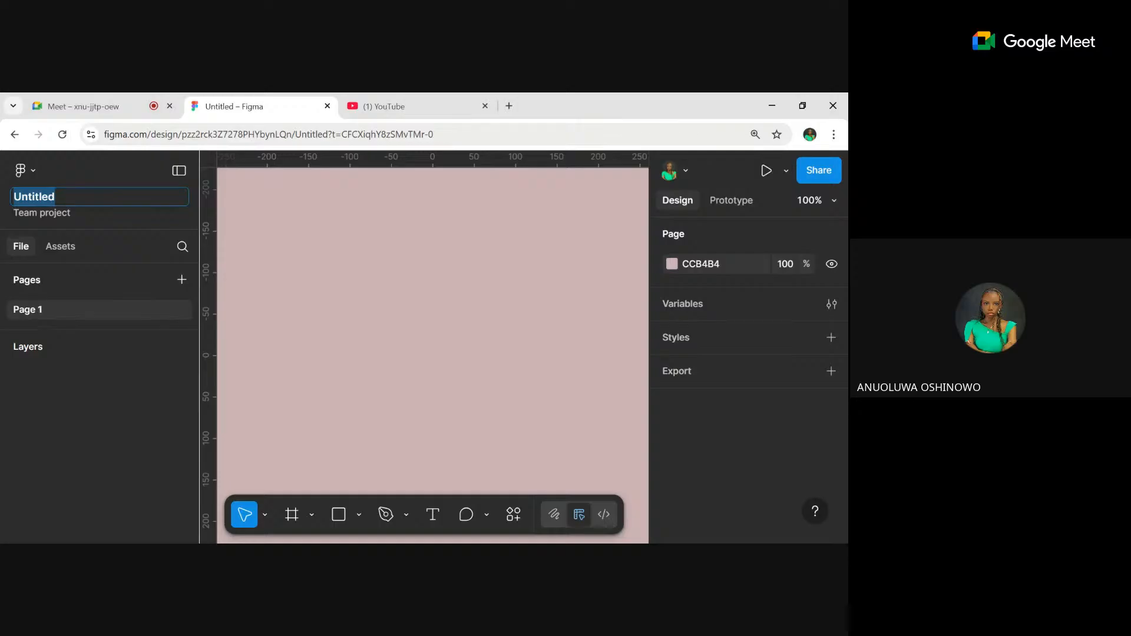
text(F)
key(BackSpace)
text(Get)
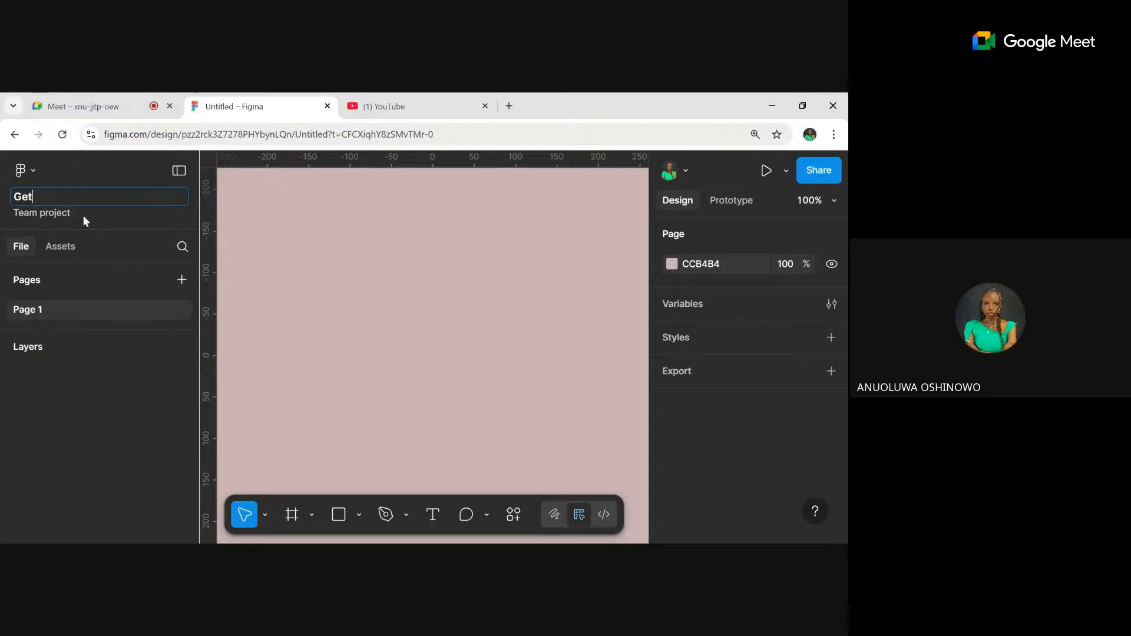
text(ting Started With Figma)
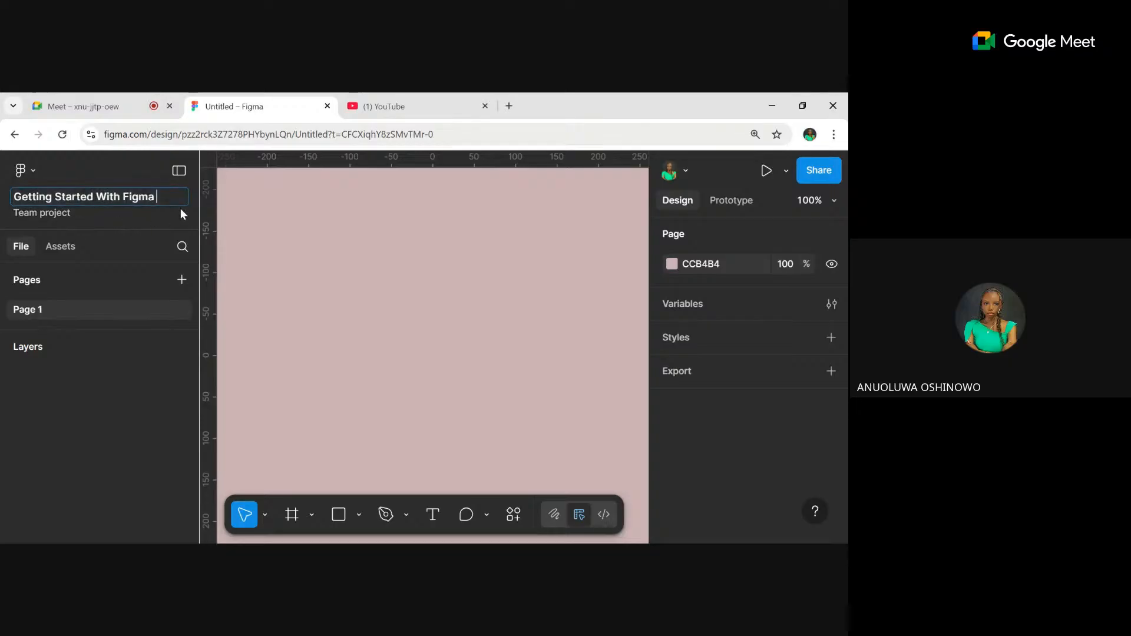
text( Tutorial)
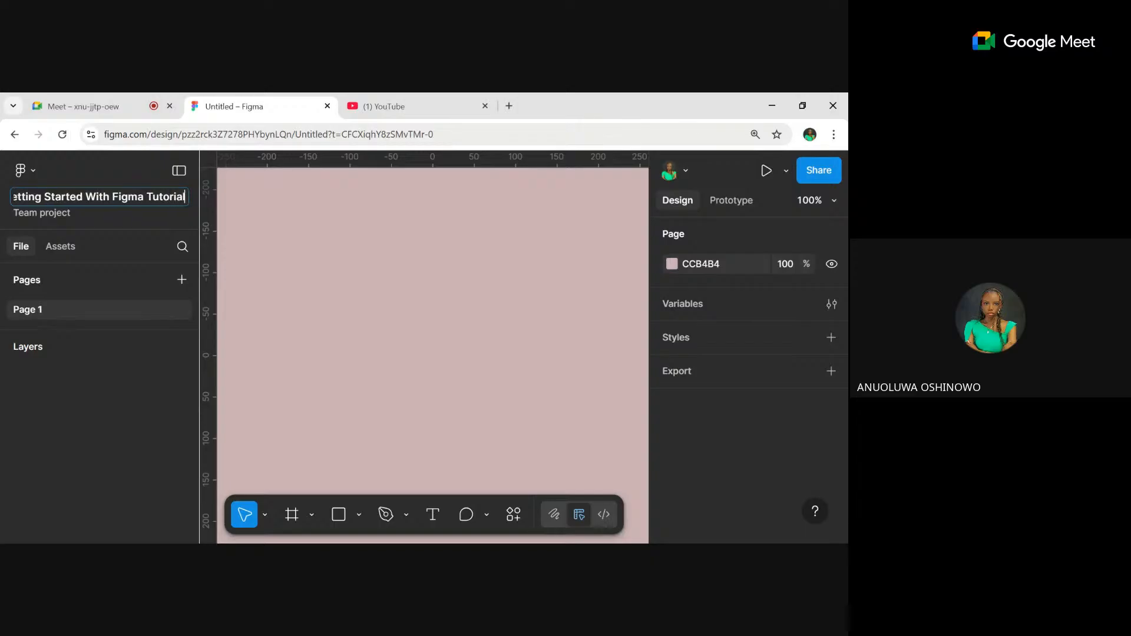
key(Return)
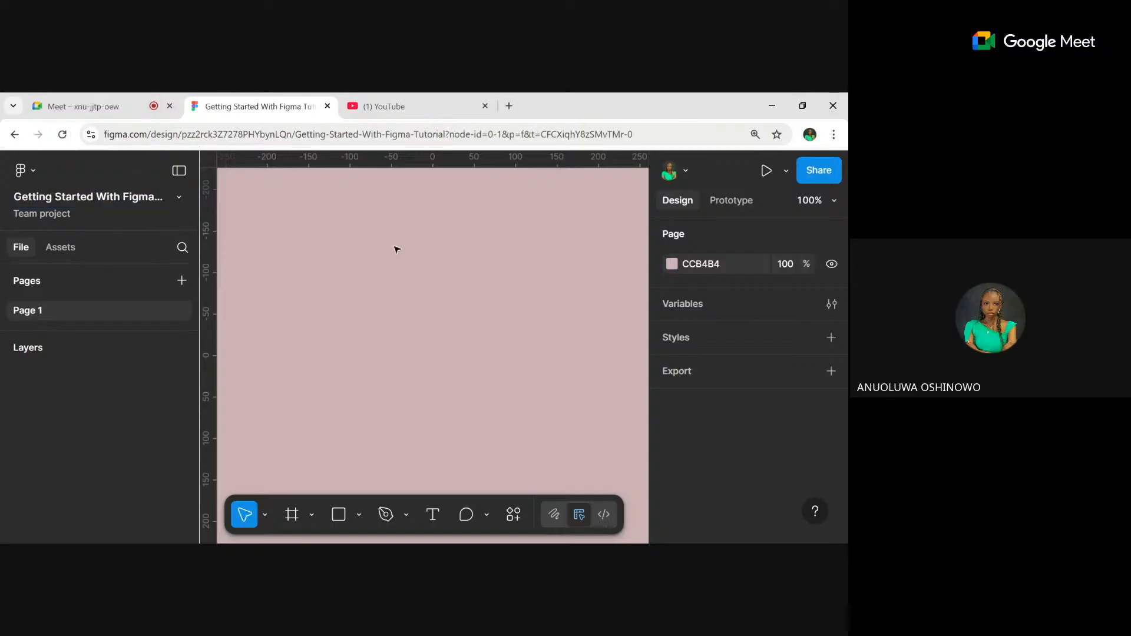
- Set the file's sharing access to Anyone with View permission, save it and copy the share link
click(816, 176)
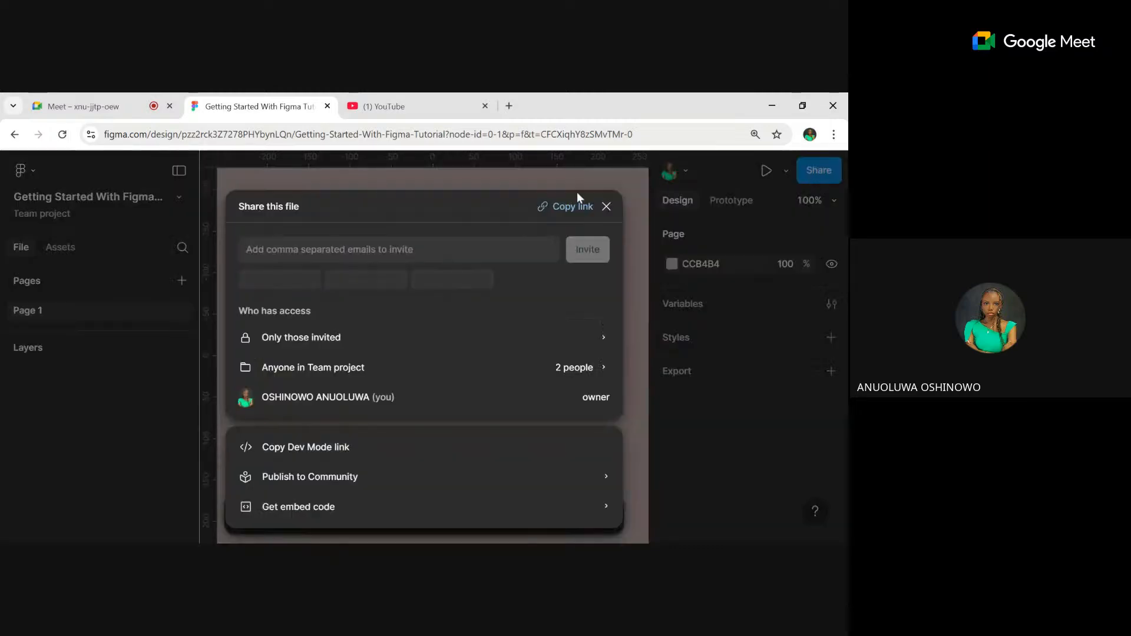
click(572, 208)
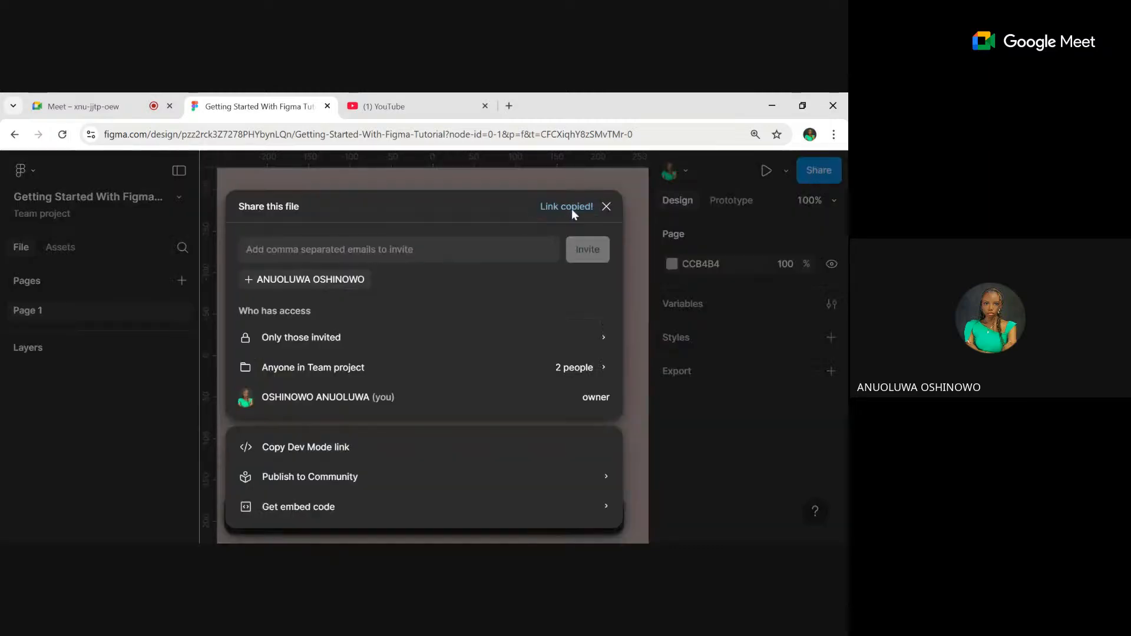
click(330, 338)
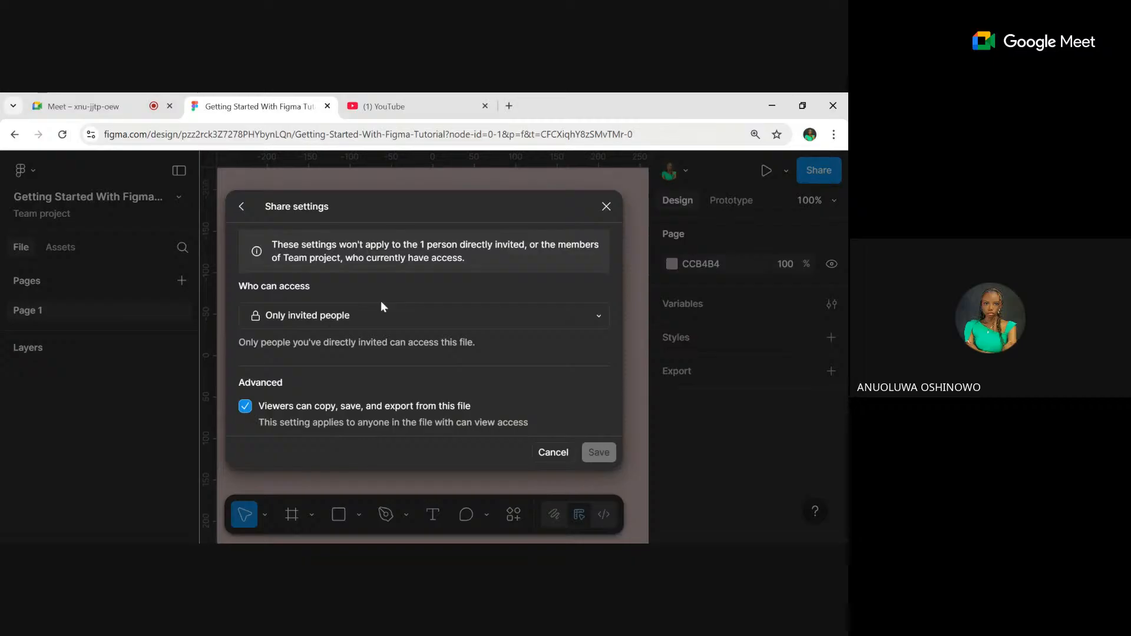
click(383, 316)
click(372, 336)
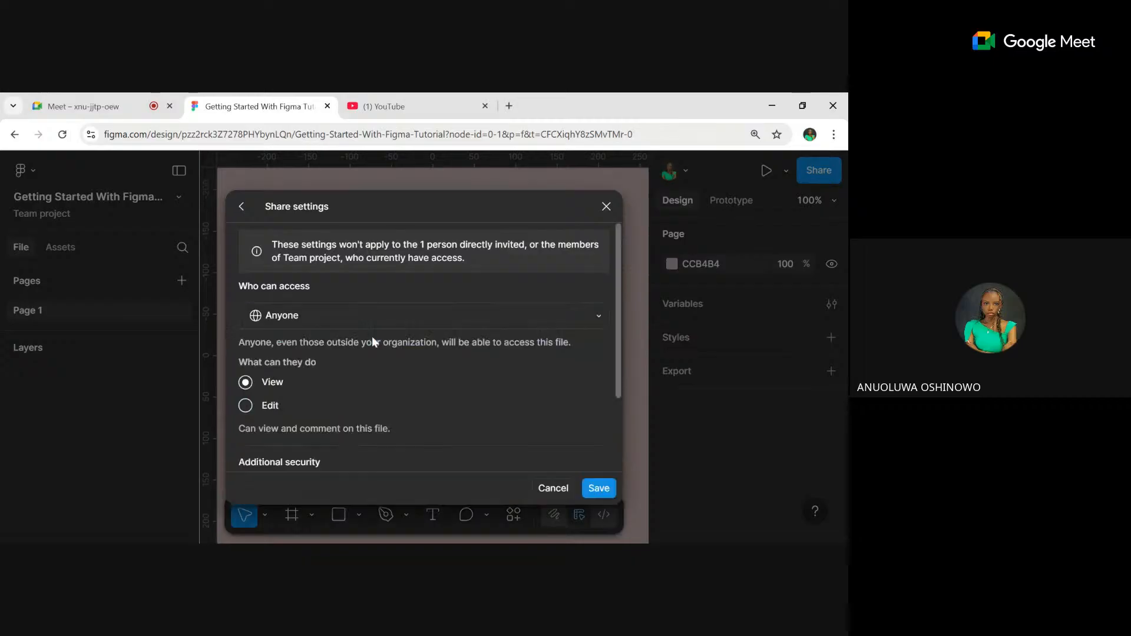
click(599, 489)
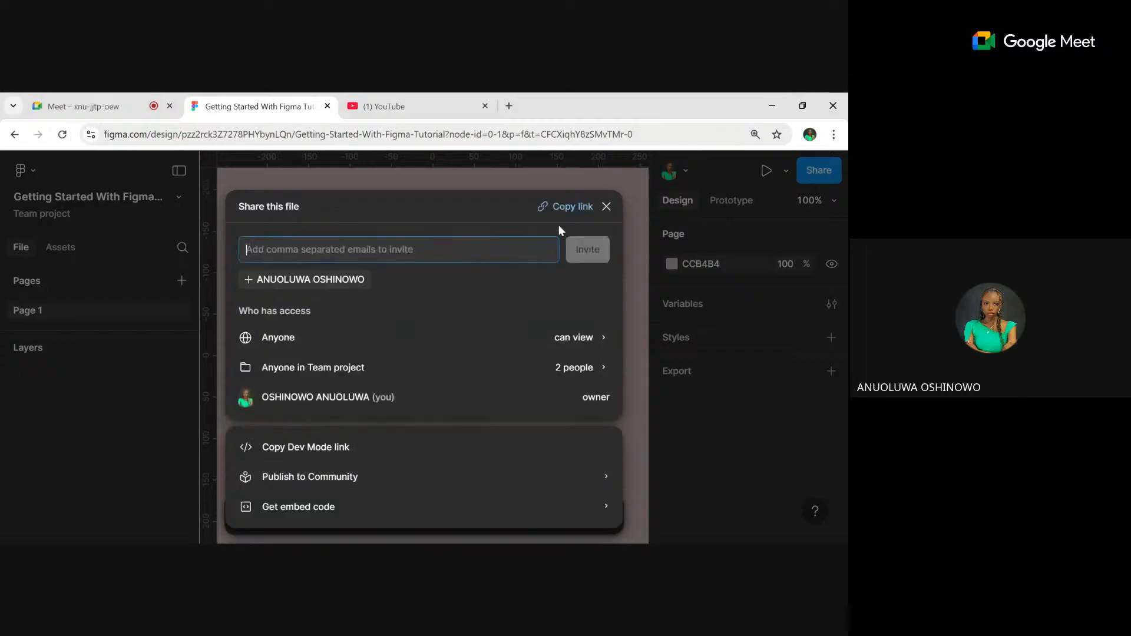
click(563, 206)
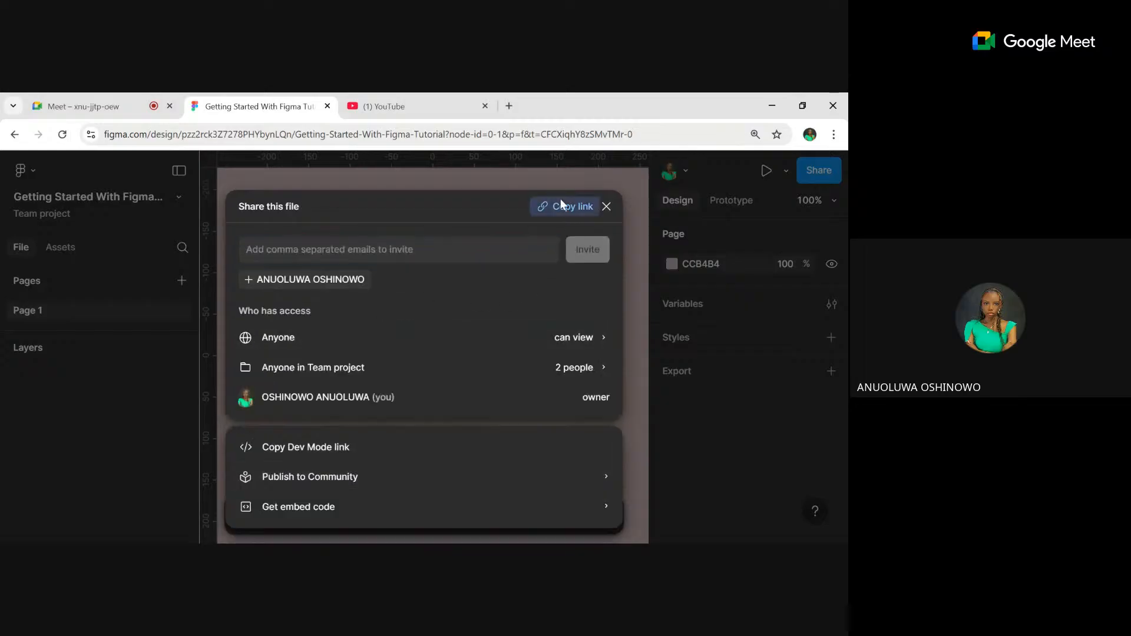
- Close the file's sharing settings and return to the canvas
click(331, 261)
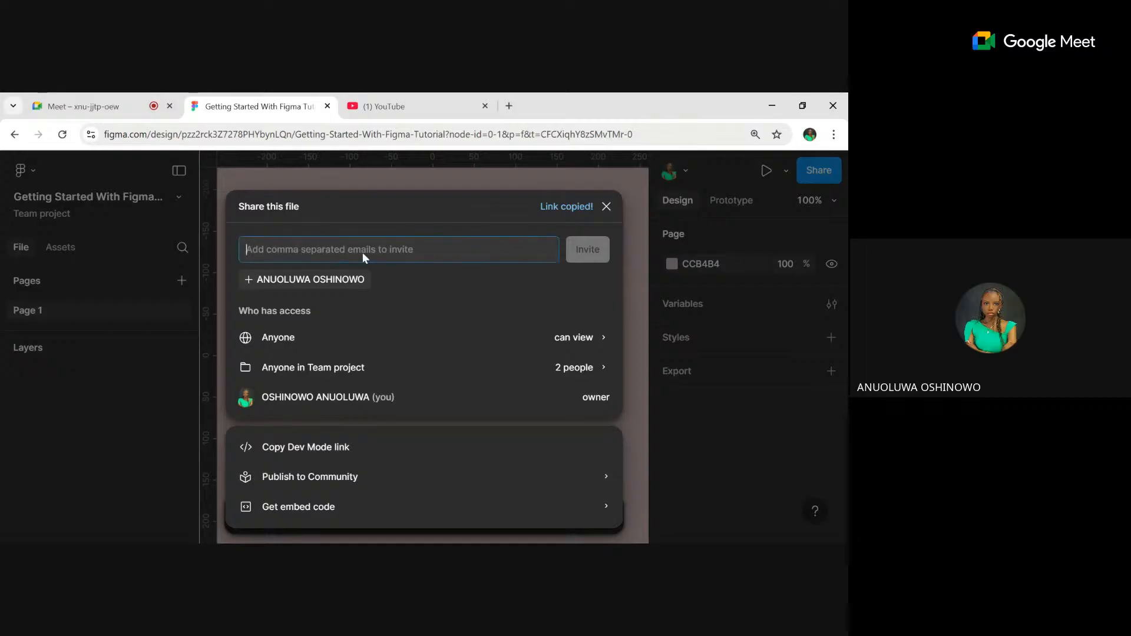
click(354, 184)
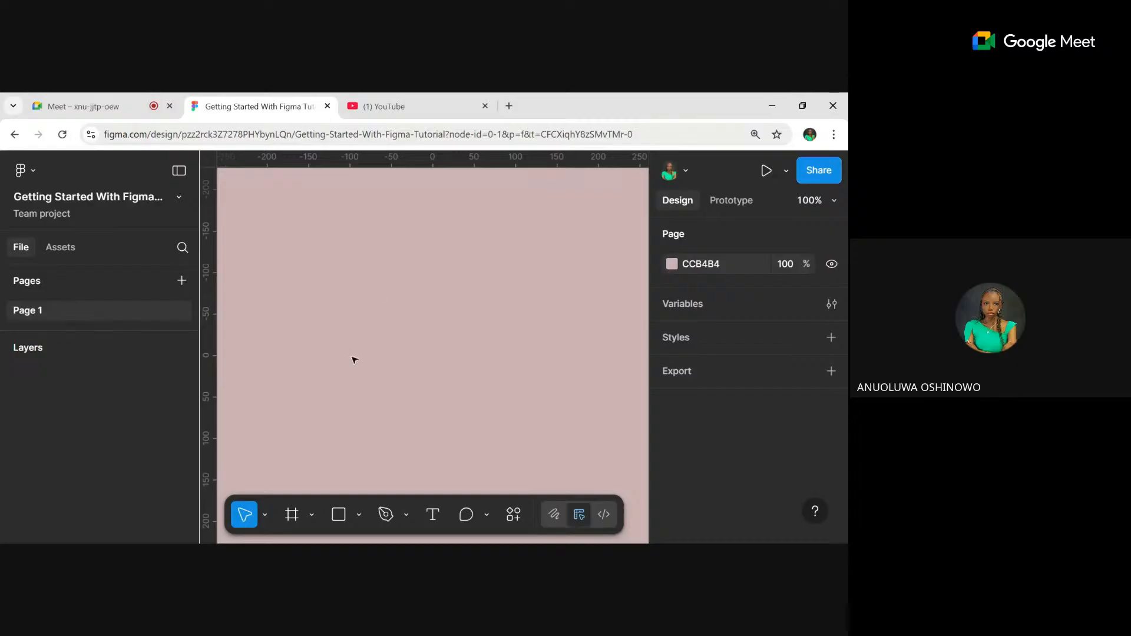
- Rename Page 1 as "Website Design Dark Mode"
double_click(57, 318)
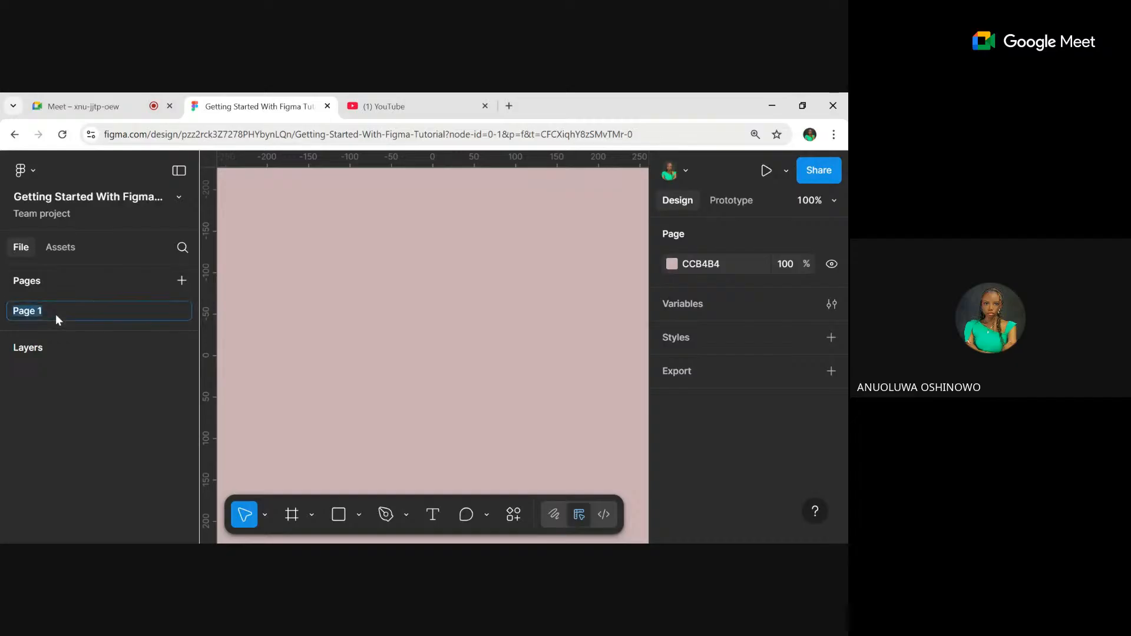
text(Websi)
text(te Design Dark m)
key(BackSpace)
text(Mode)
key(Return)
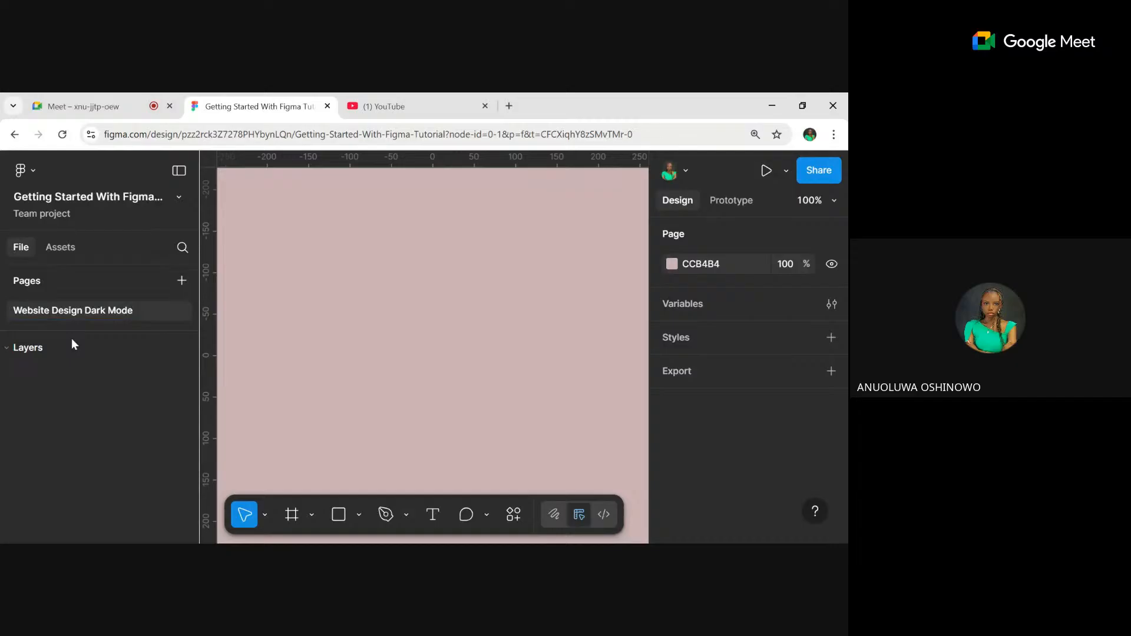
- Add a second page to the file and name it "Website Design Light Mode"
click(190, 280)
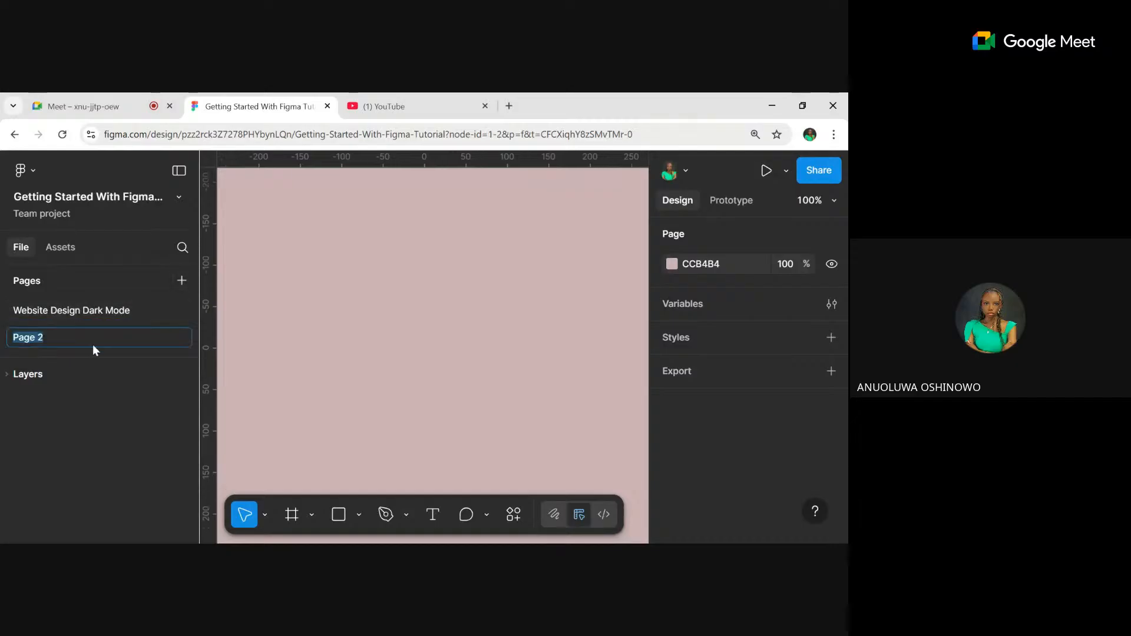
key(BackSpace)
text(Website d)
key(BackSpace)
text(Design Light Mode)
click(324, 371)
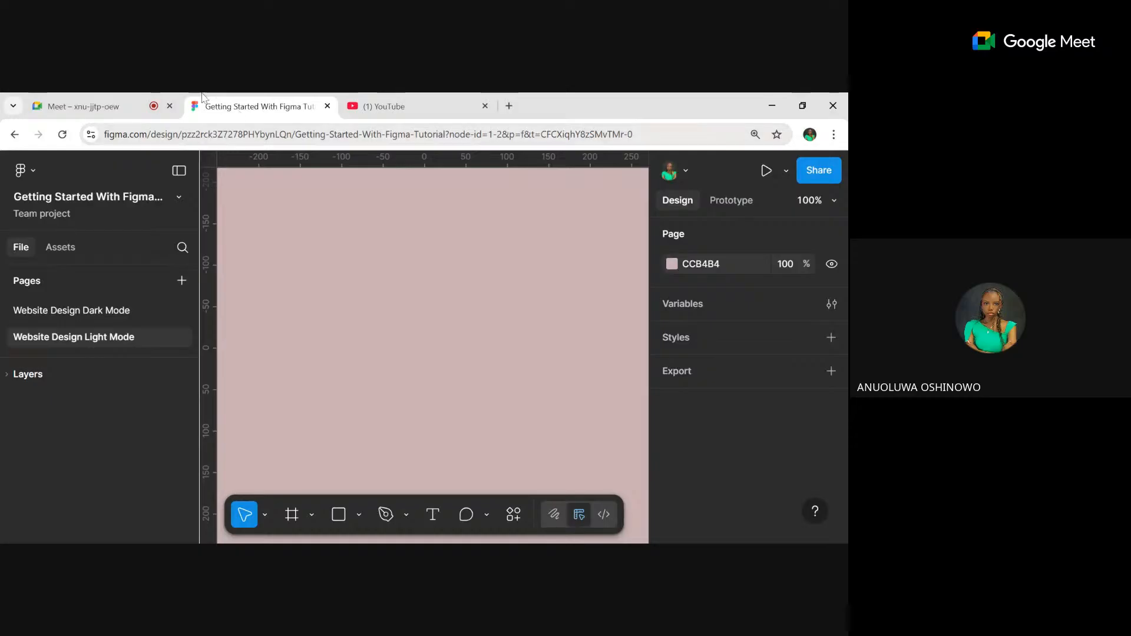
click(142, 104)
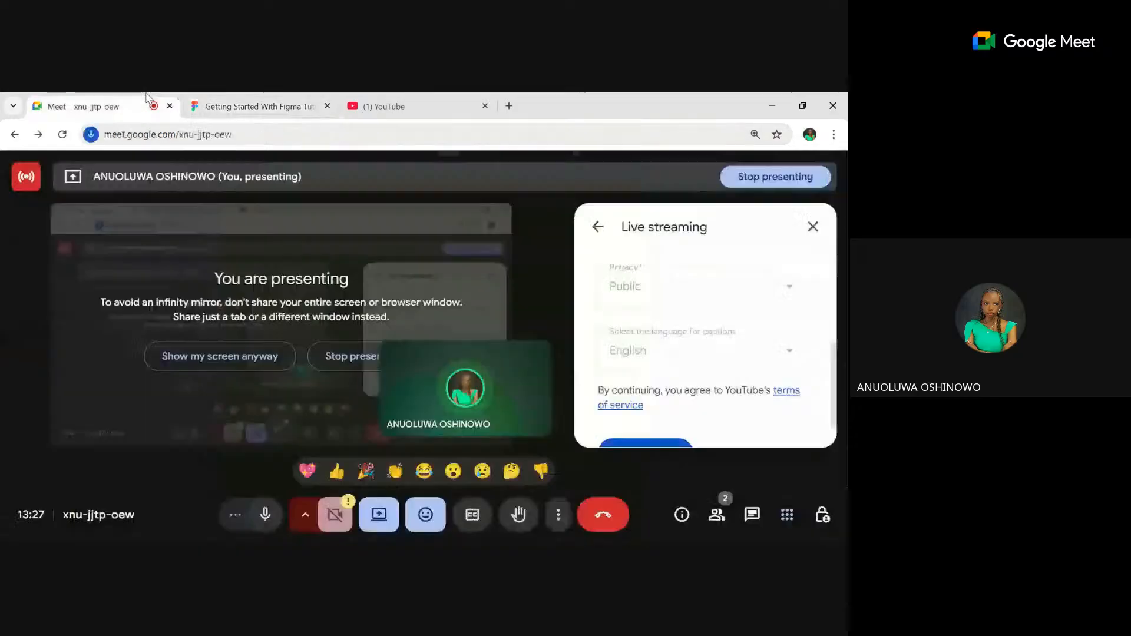
click(259, 106)
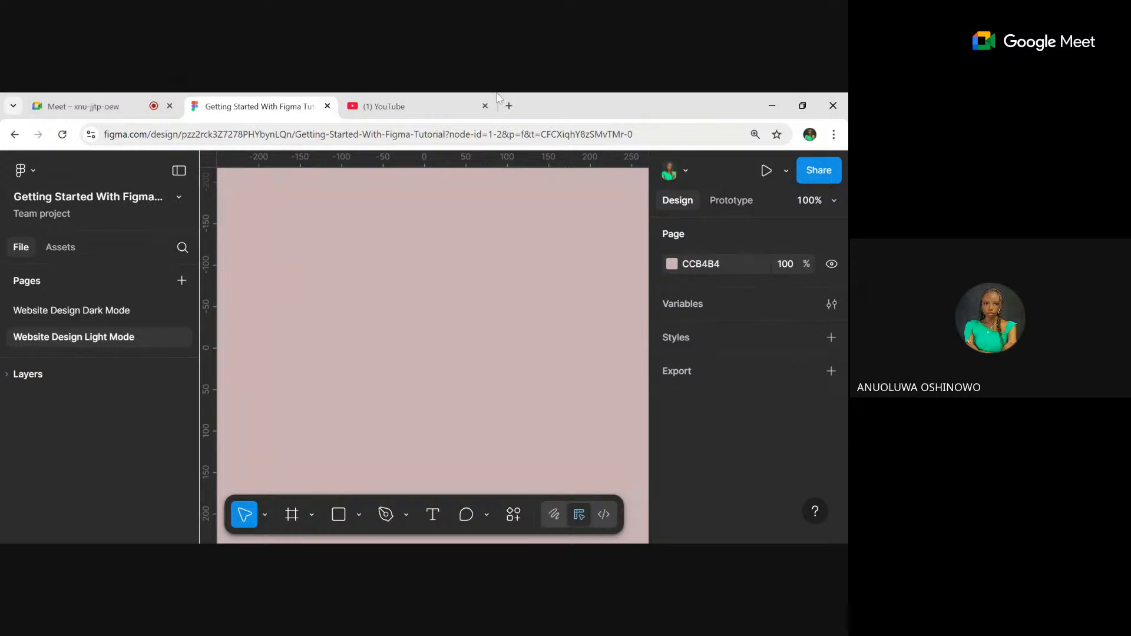
click(358, 115)
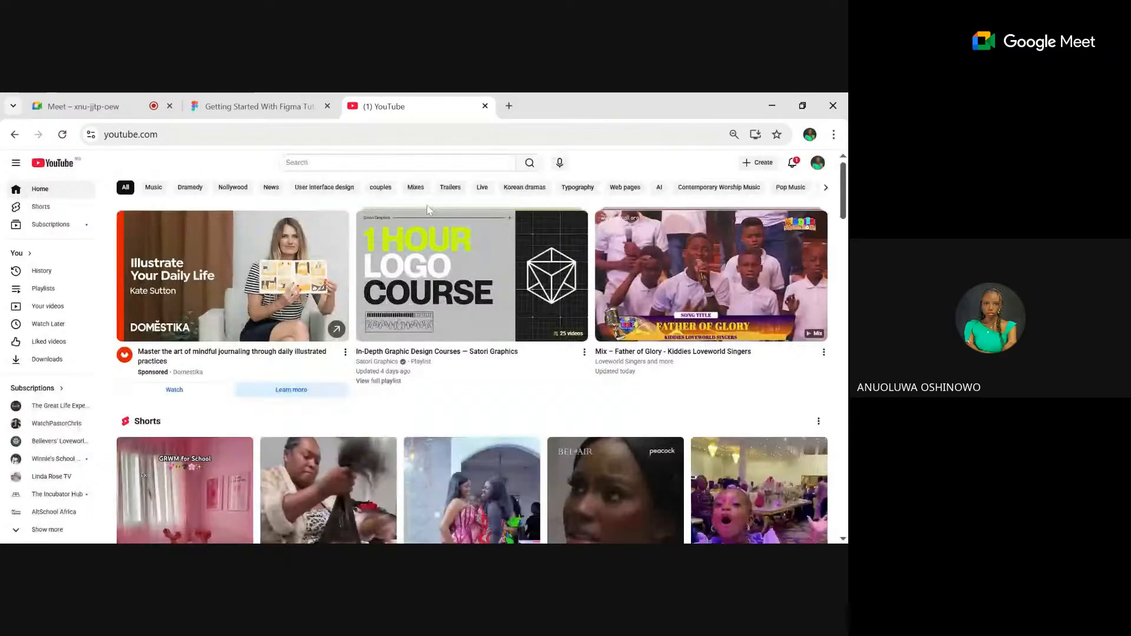
click(275, 99)
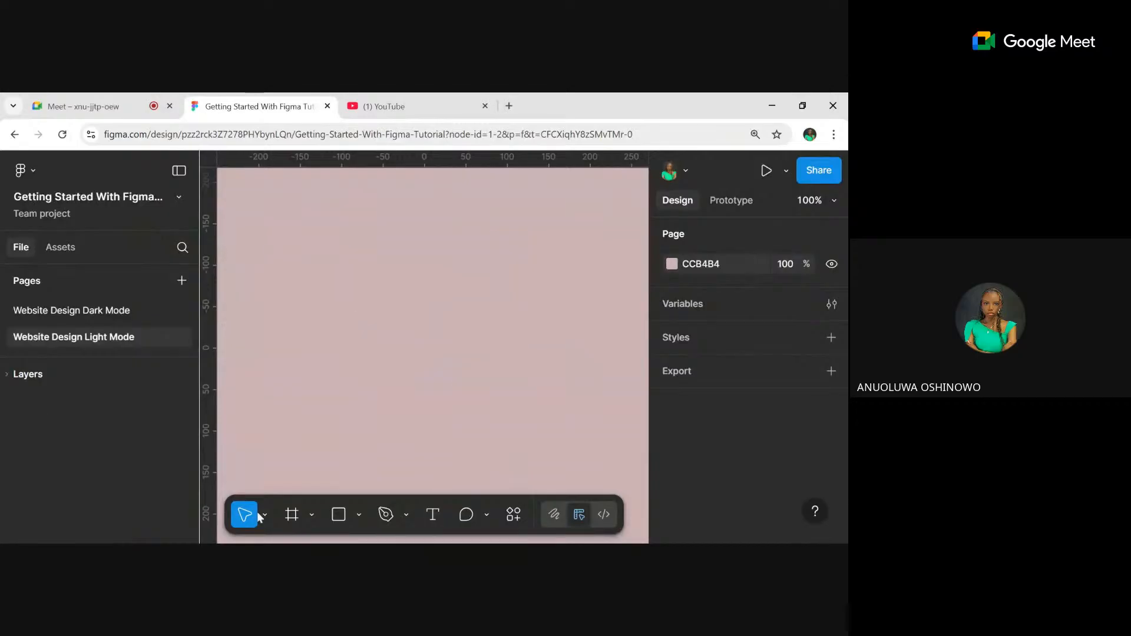
- Place a default 100 × 100 frame on the Website Design Light Mode page, view it among the layers and delete it
click(315, 514)
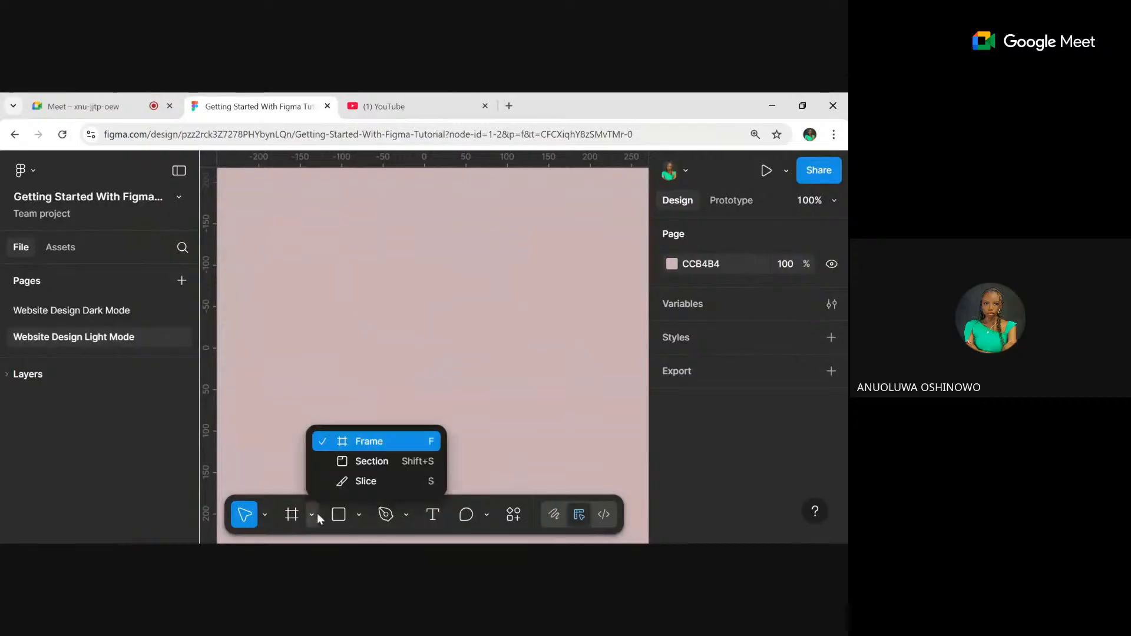
click(383, 452)
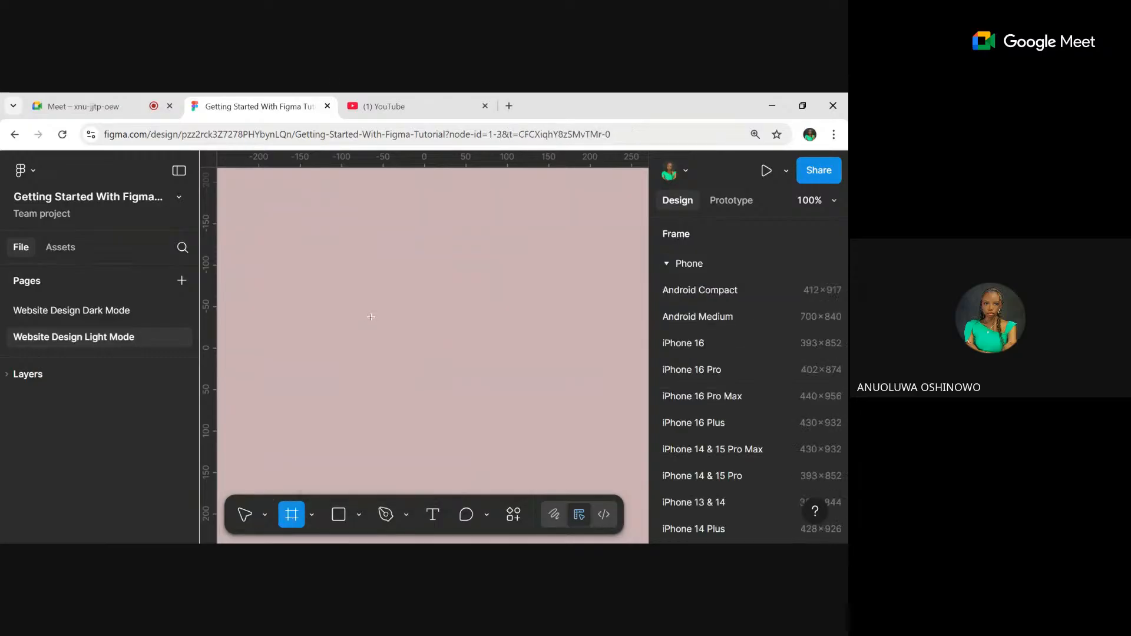
click(371, 317)
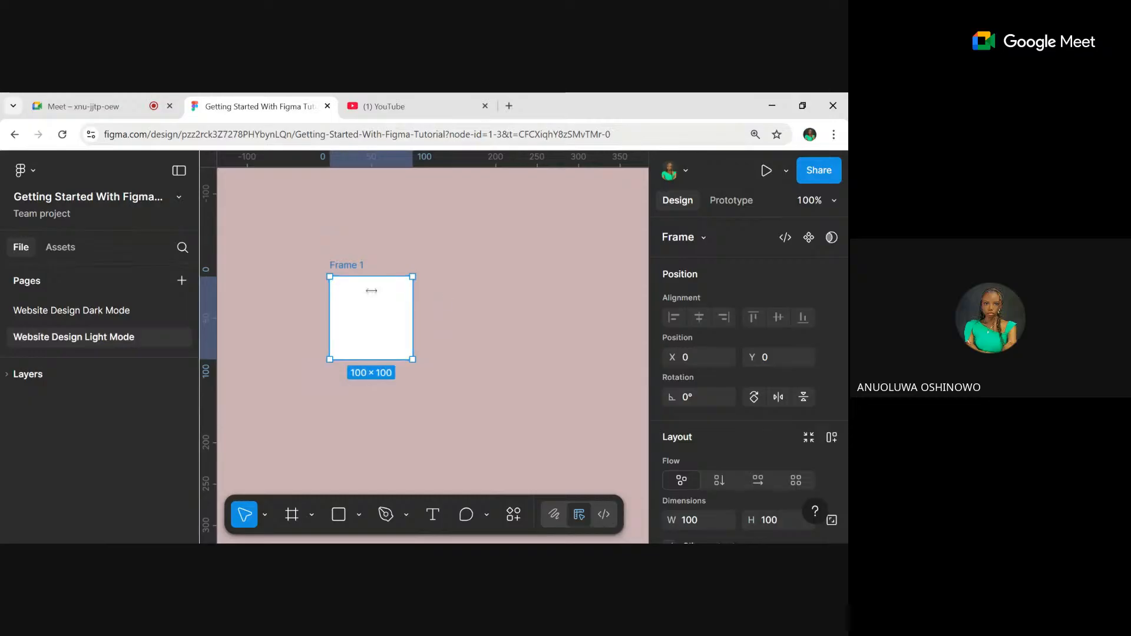
click(134, 373)
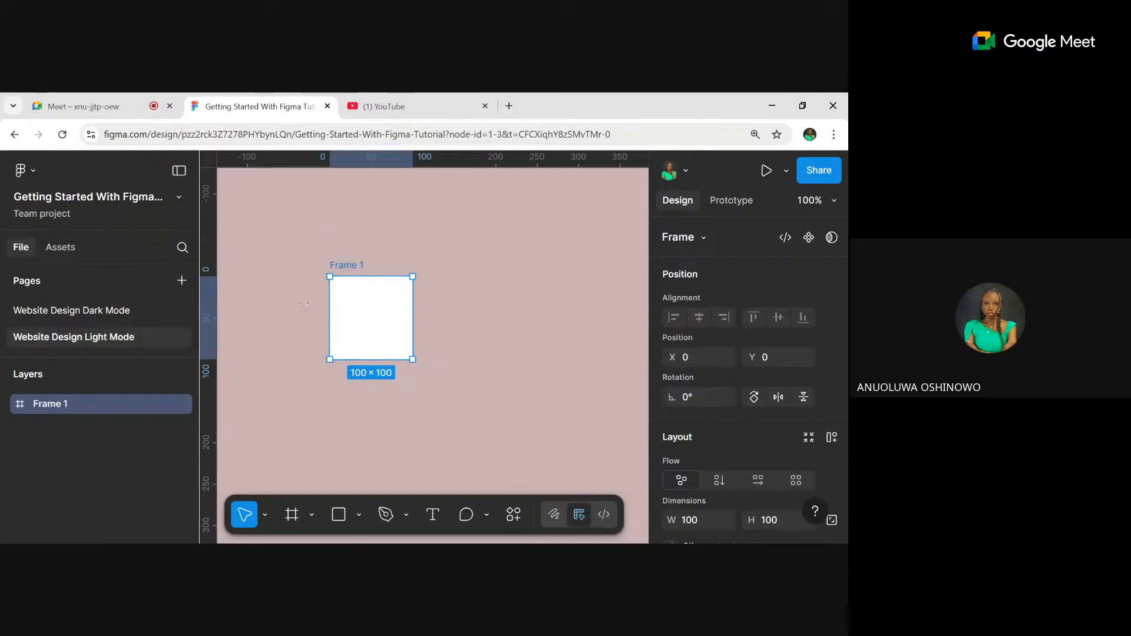
key(Delete)
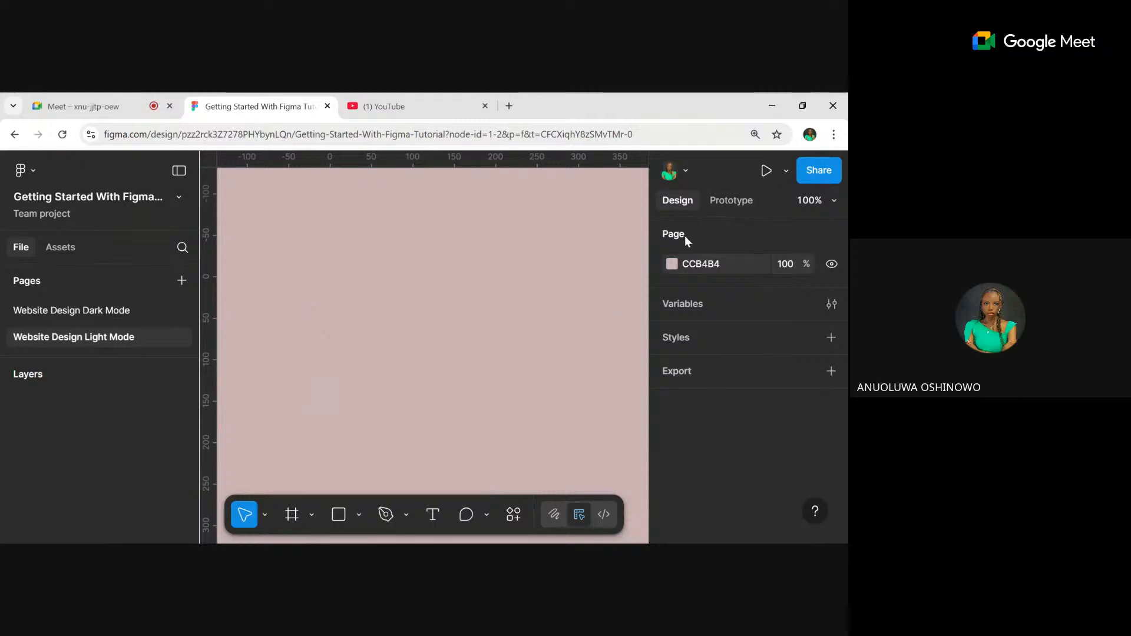
- Look through the phone size presets for frames and the available shape and frame tool variants
click(303, 517)
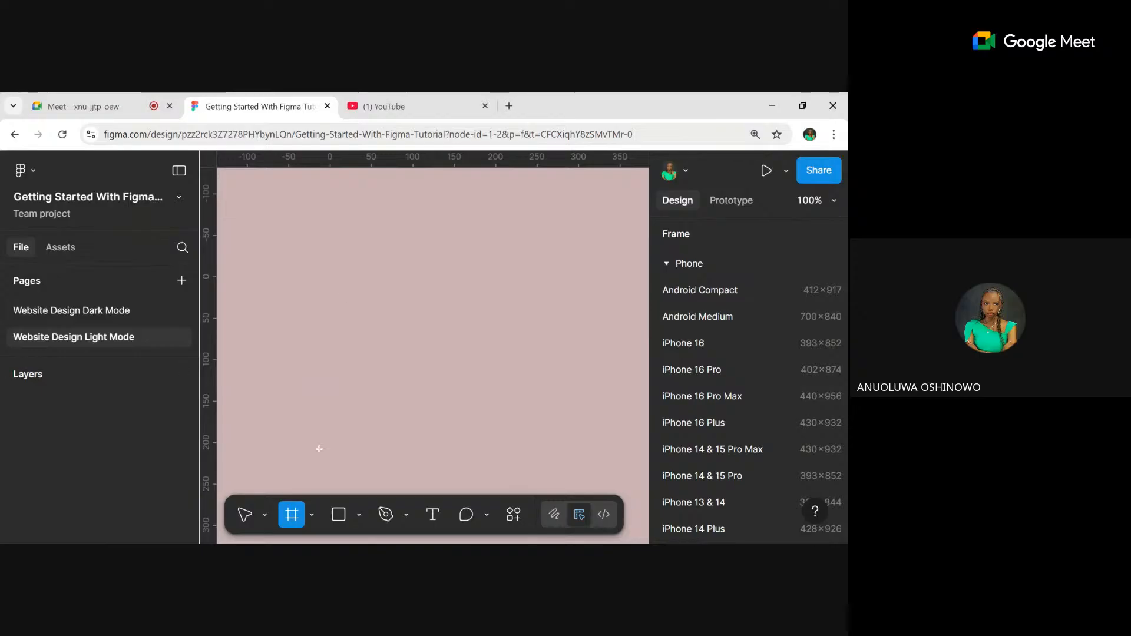
click(357, 513)
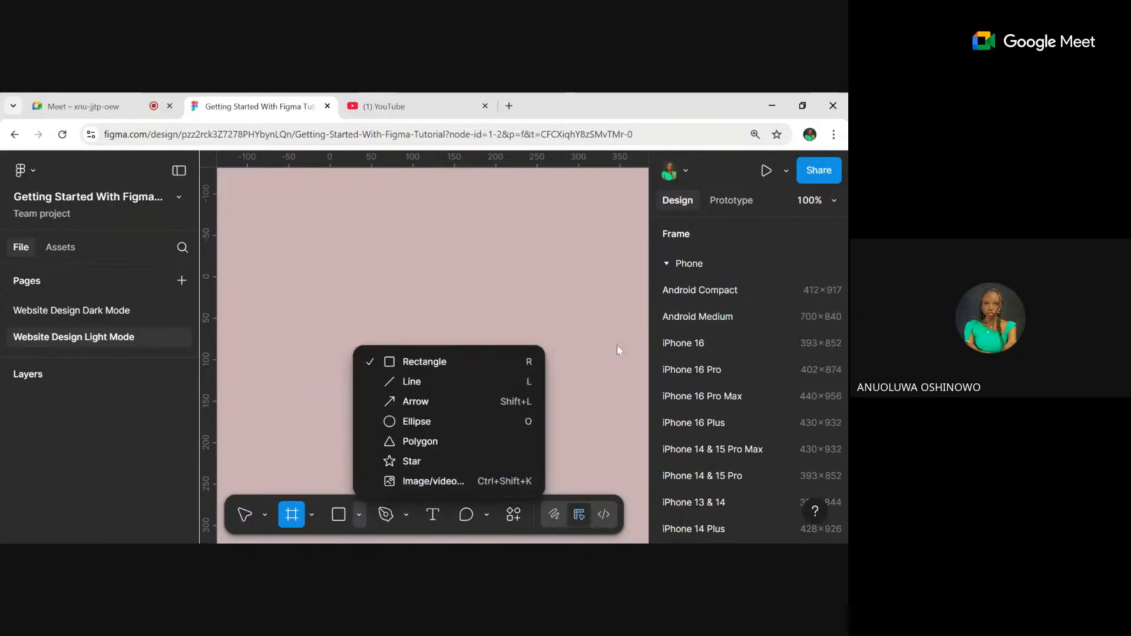
click(714, 206)
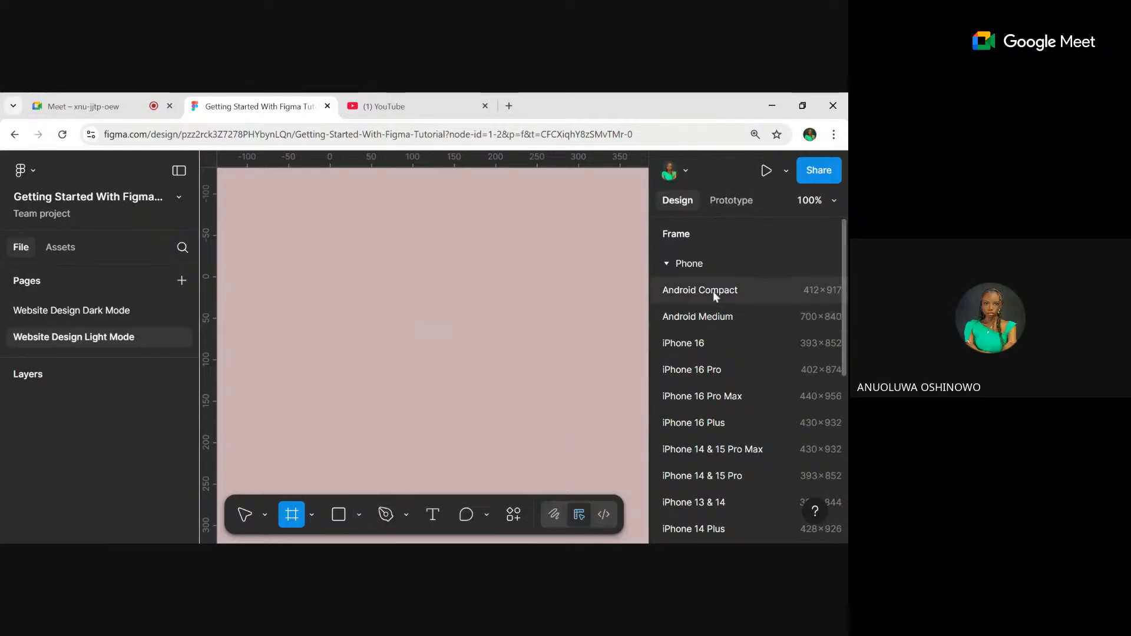
click(309, 515)
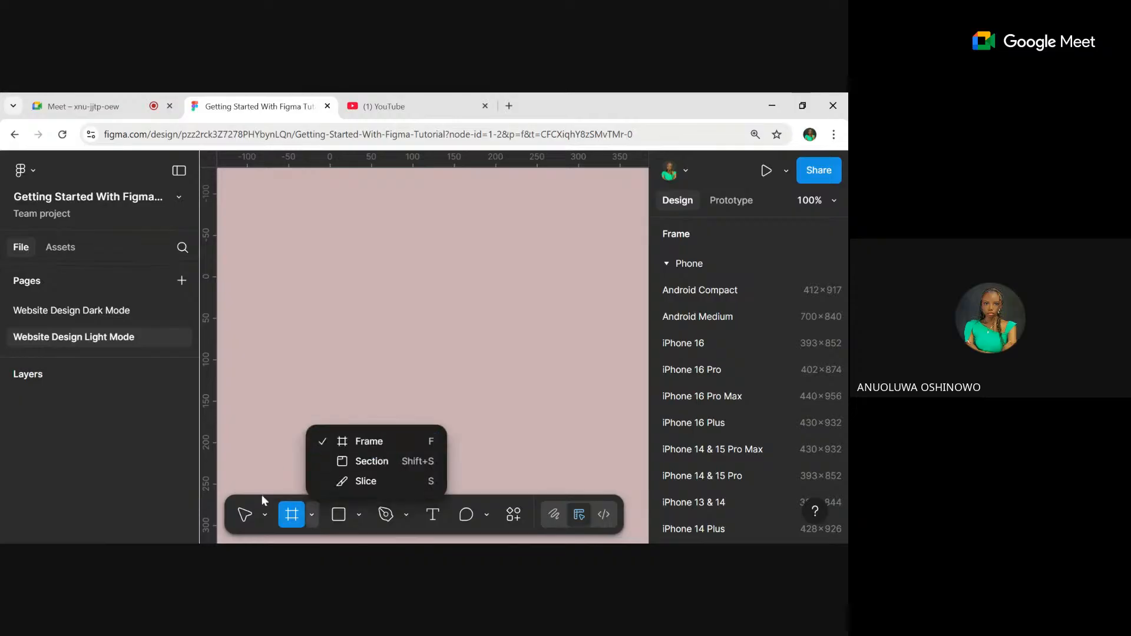
- Activate the Move tool and zoom the empty canvas out to 2%
click(261, 516)
click(261, 517)
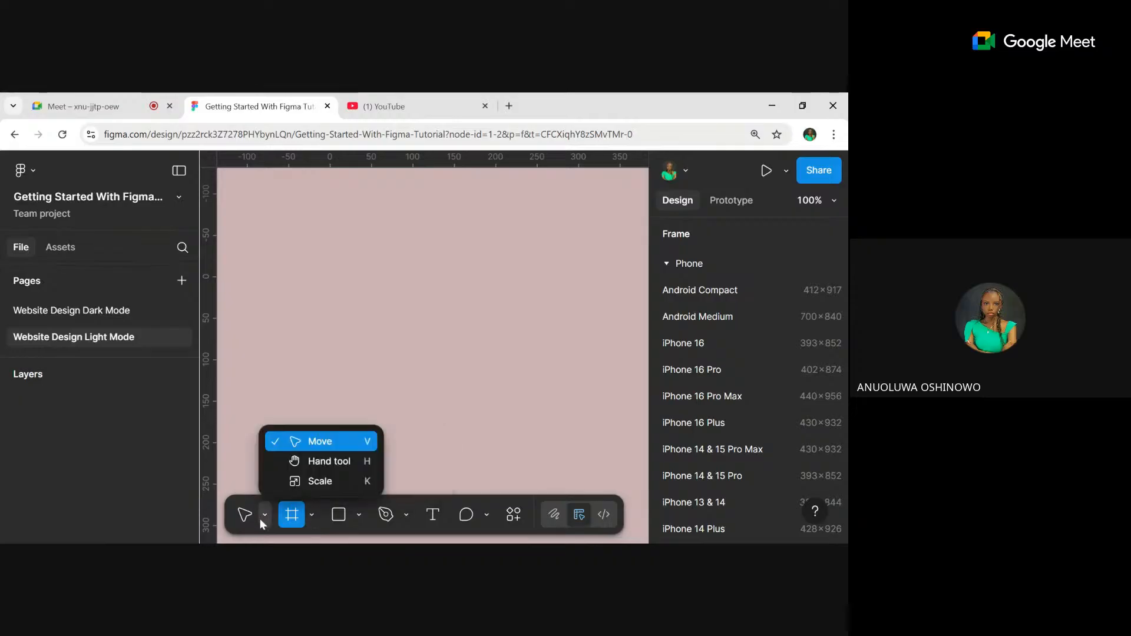
click(339, 442)
scroll(437, 285, down, 10)
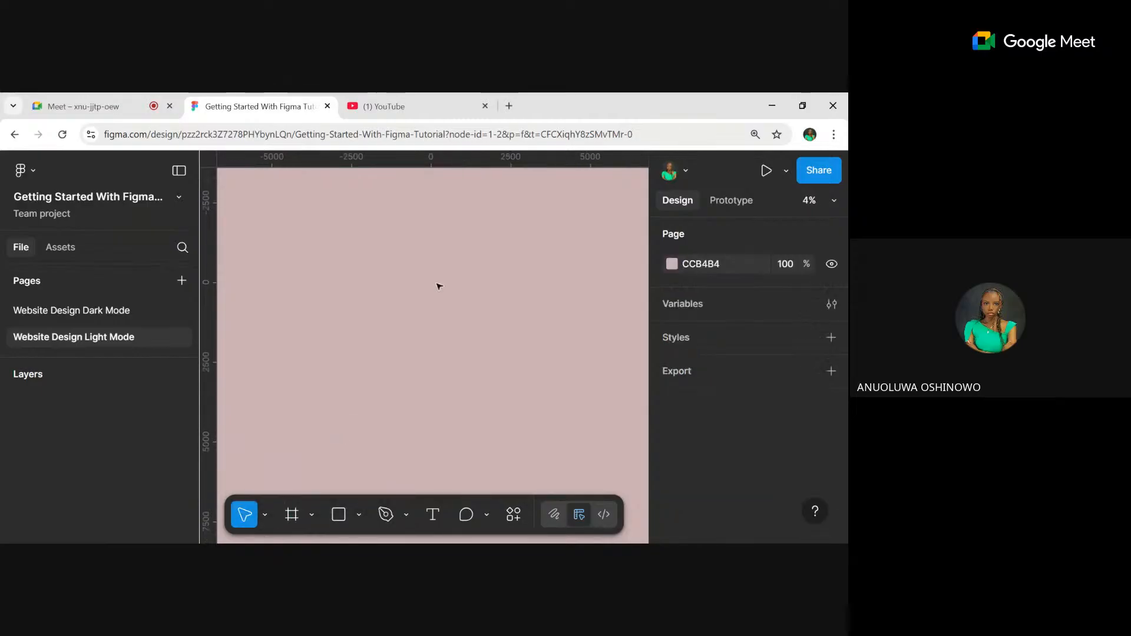
scroll(439, 286, down, 2)
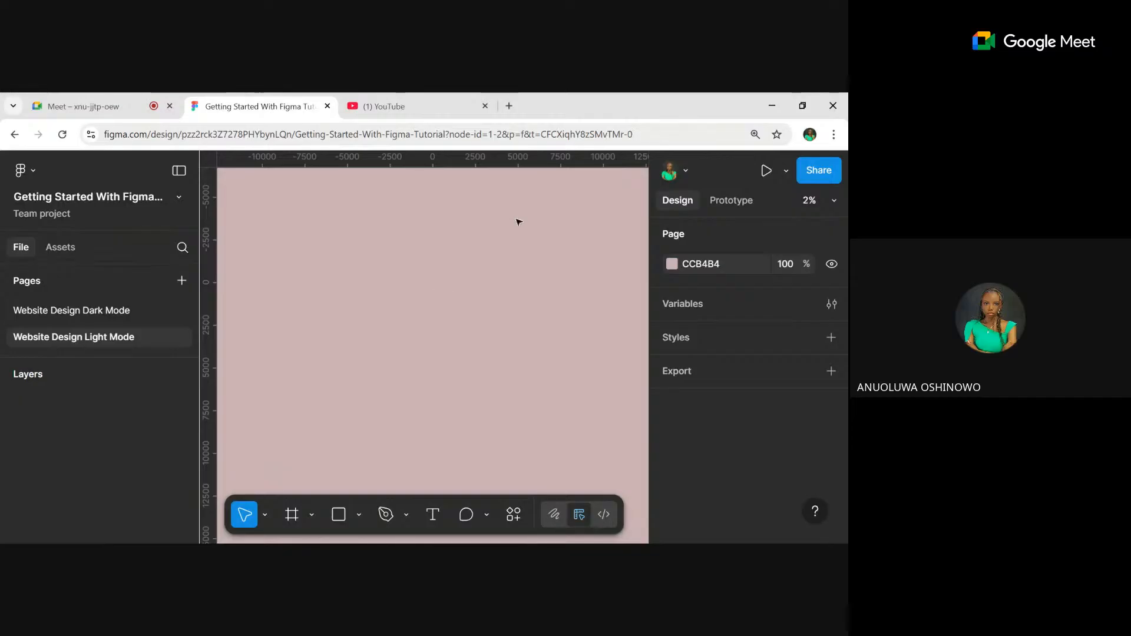
scroll(323, 302, down, 2)
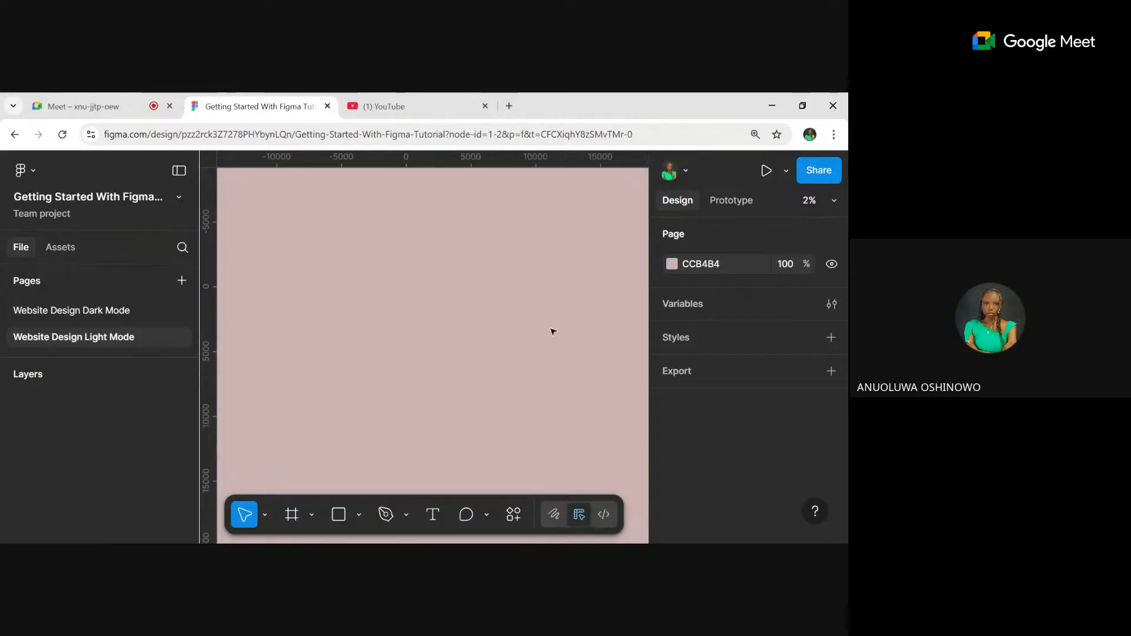
click(265, 515)
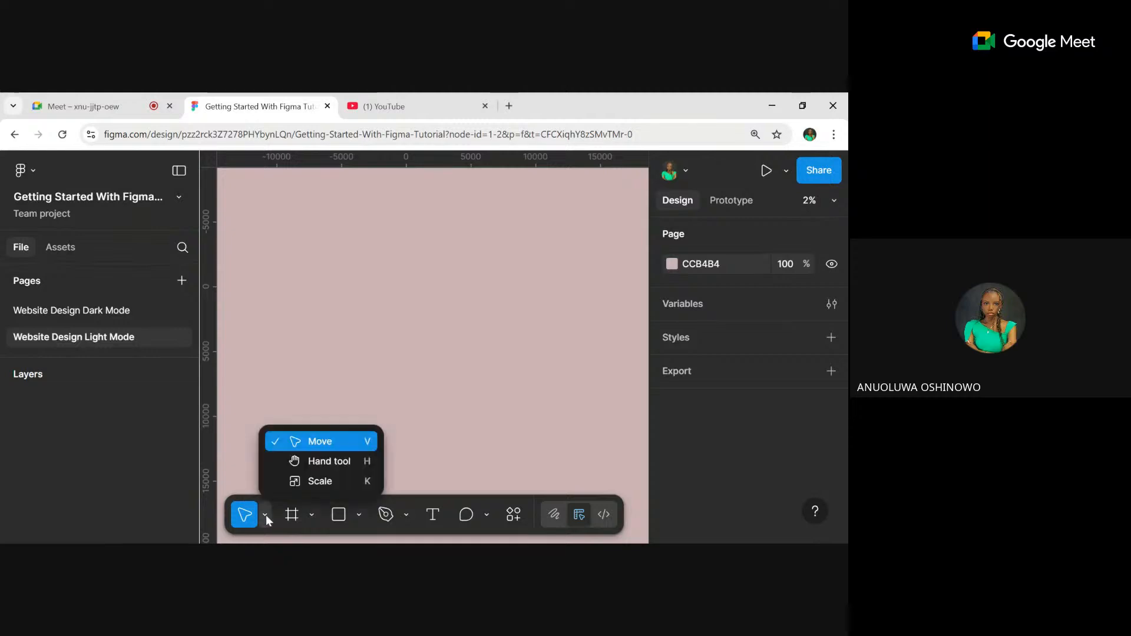
click(318, 446)
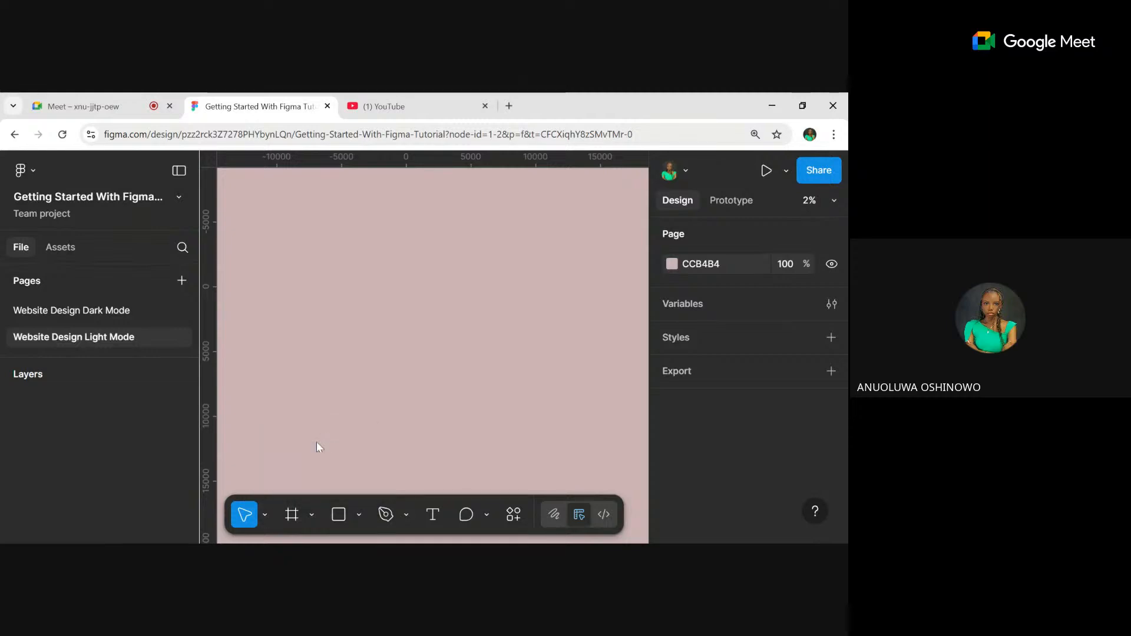
- Pan around the empty canvas in all directions with the Hand tool and switch back to the Move tool
click(268, 508)
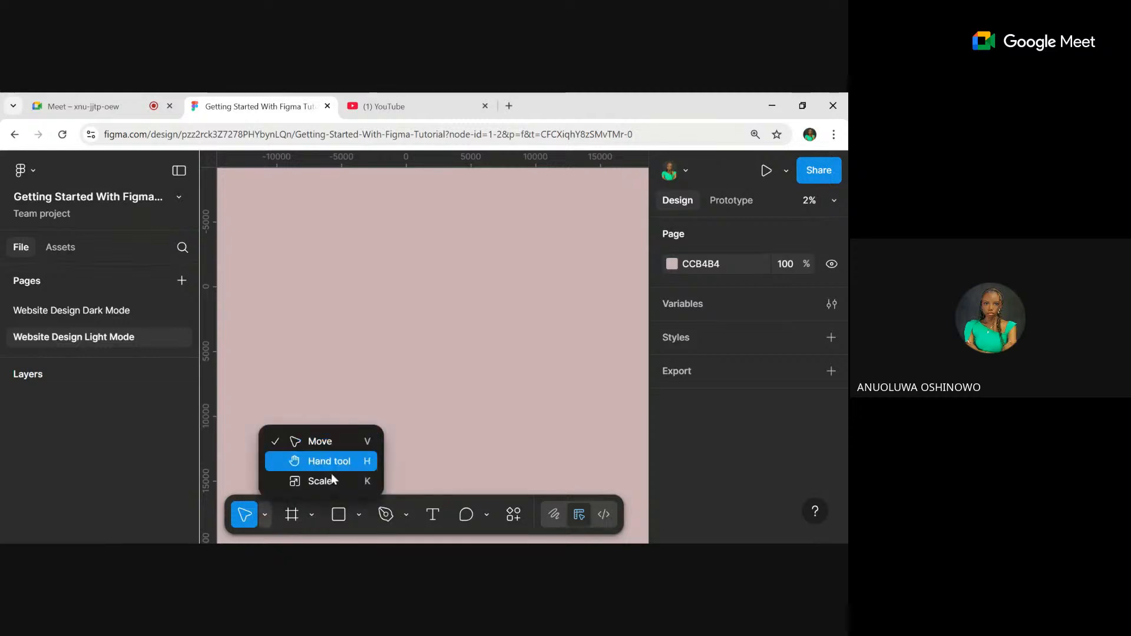
click(322, 462)
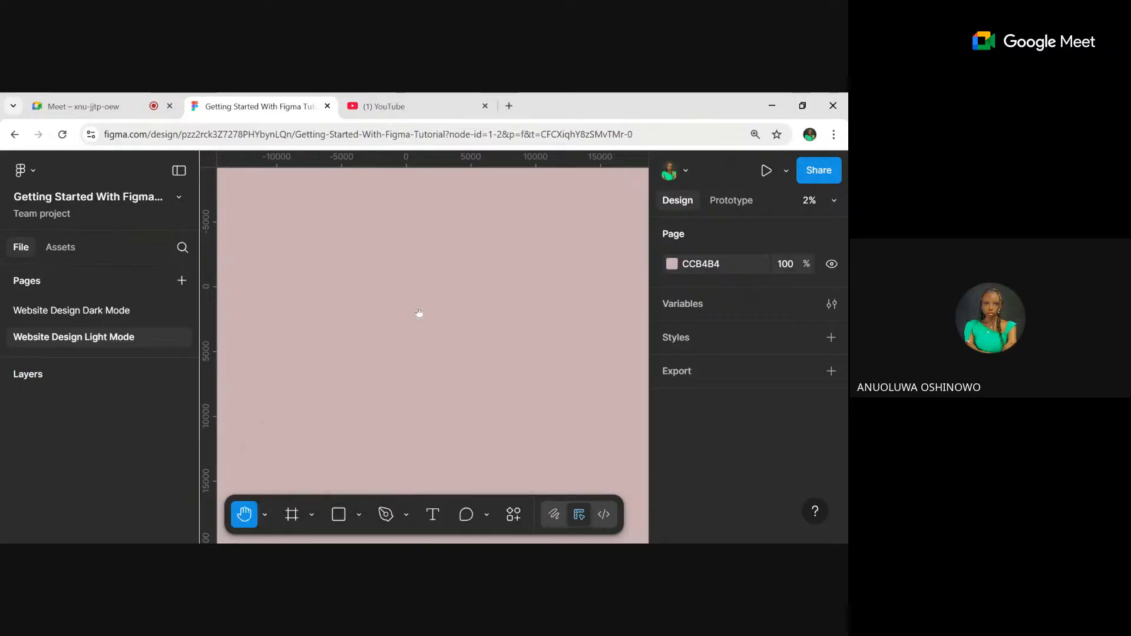
scroll(418, 312, right, 20)
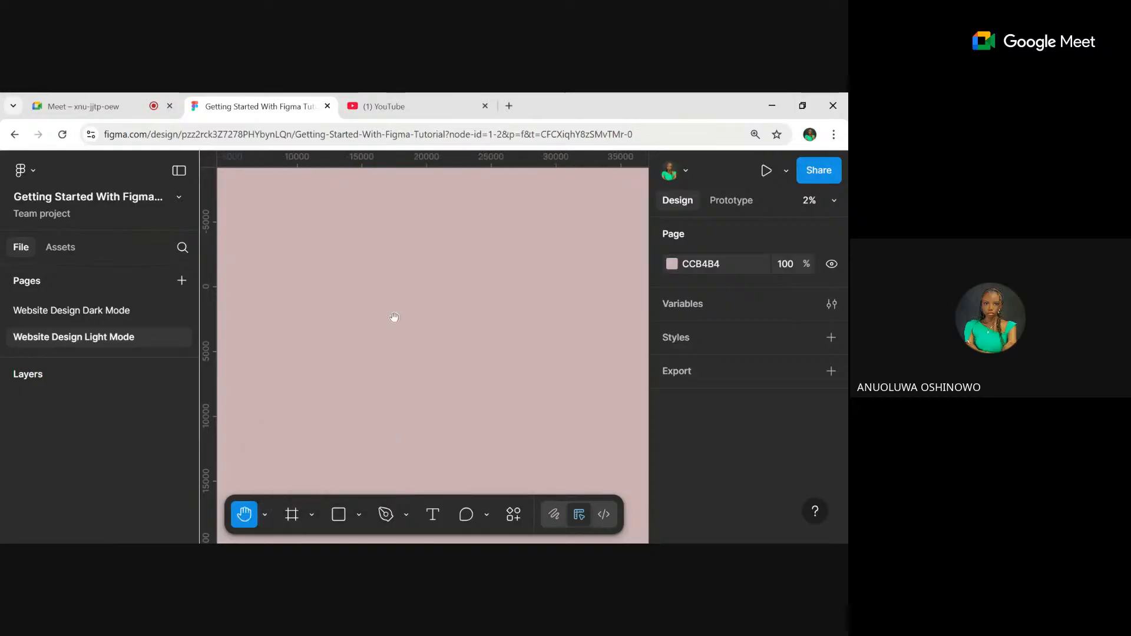
scroll(419, 313, left, 20)
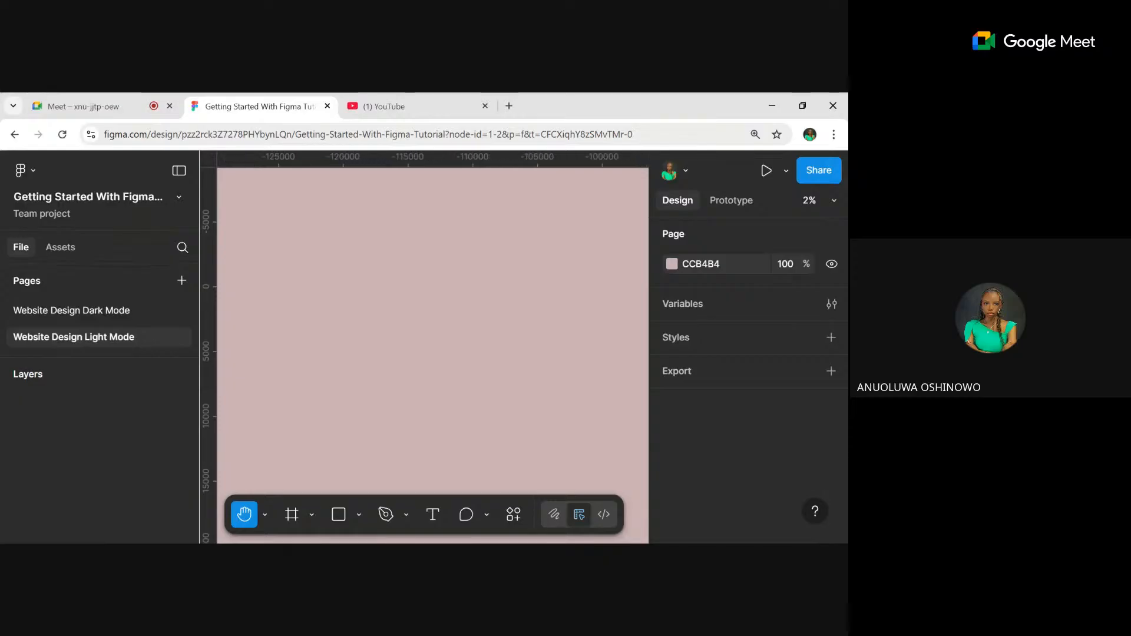
scroll(394, 317, down, 5)
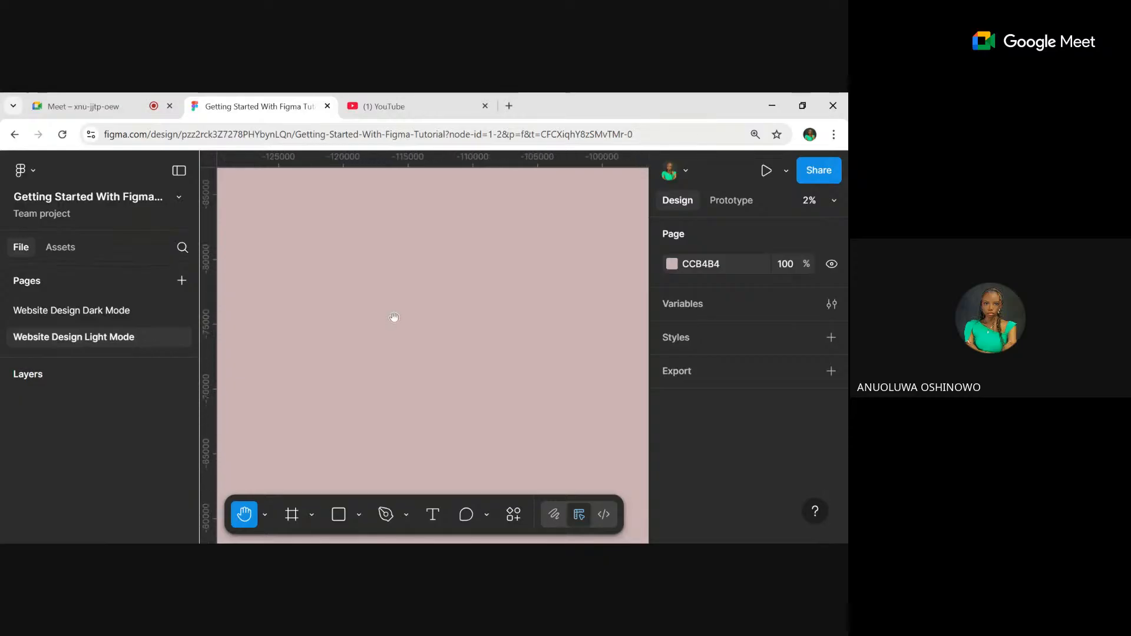
scroll(394, 317, down, 19)
scroll(394, 317, right, 10)
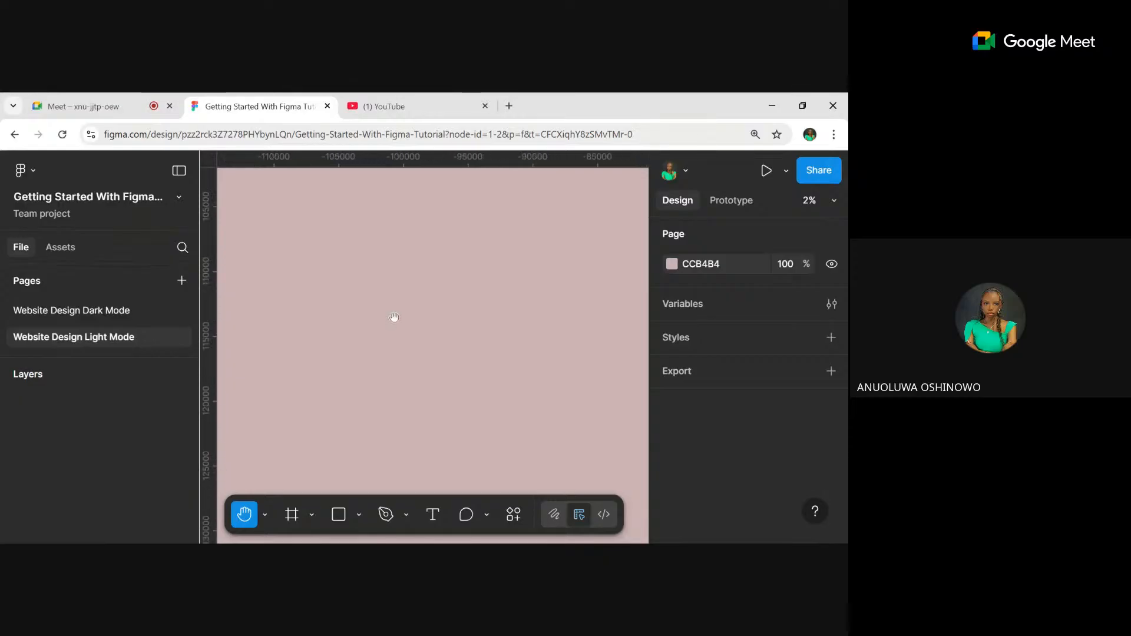
scroll(394, 316, left, 10)
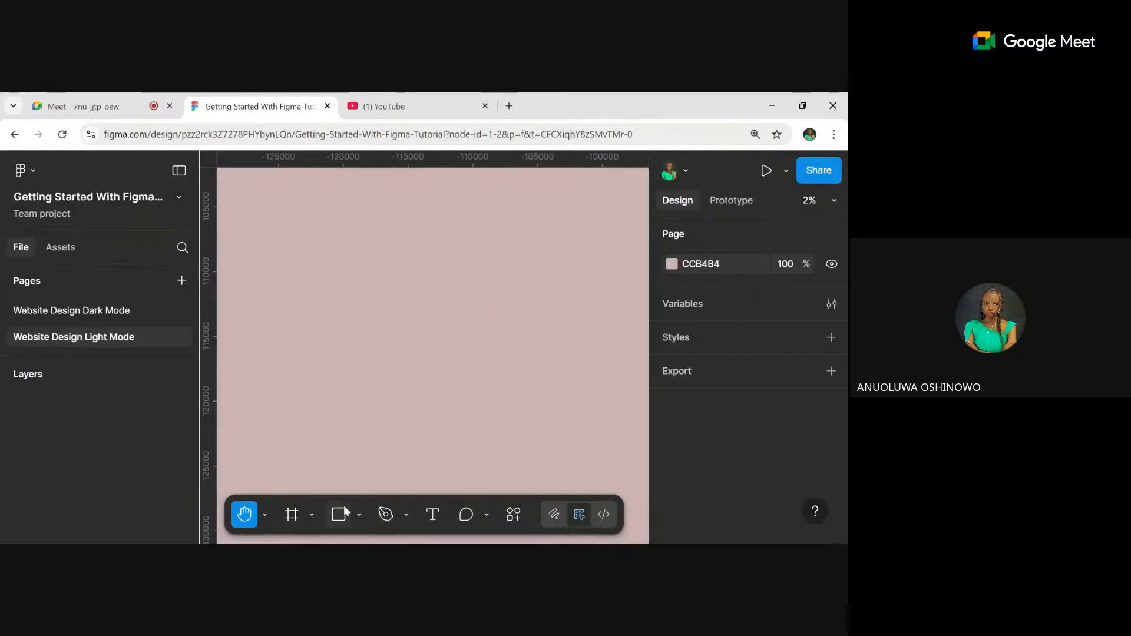
click(265, 514)
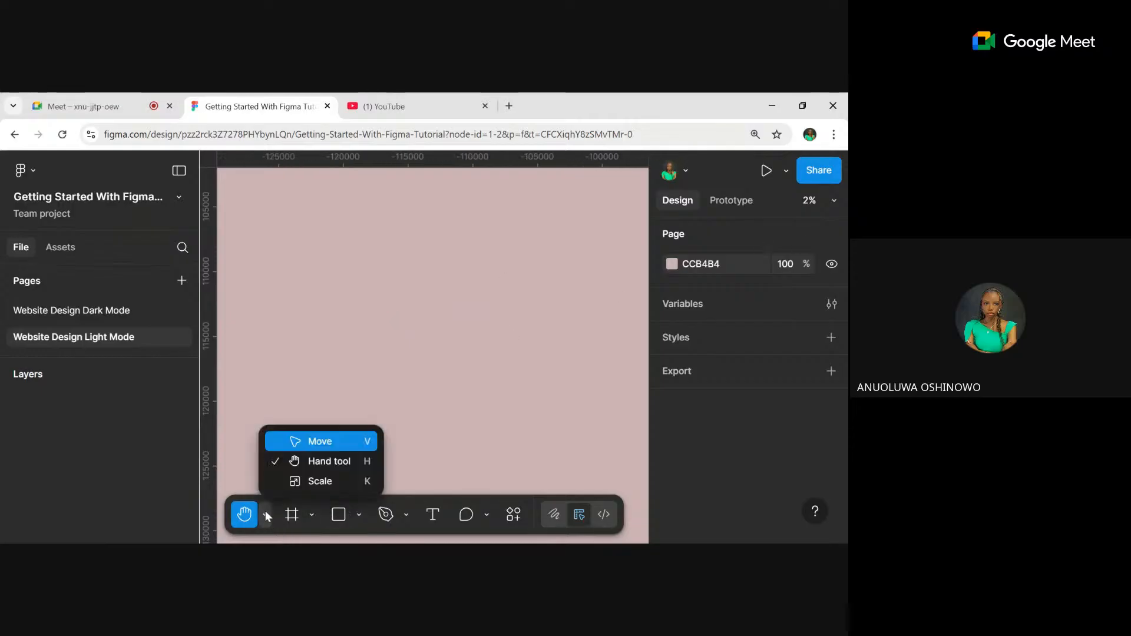
click(284, 446)
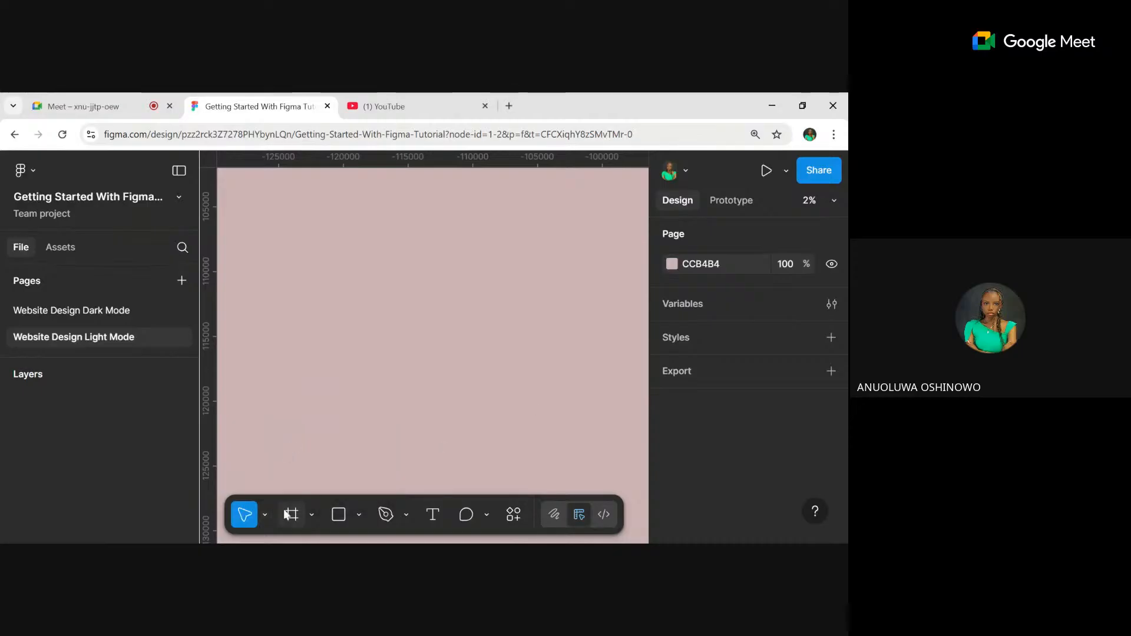
- Add a frame to the Website Design Light Mode page from the iPhone 16 Pro Max preset (440 × 956)
click(311, 523)
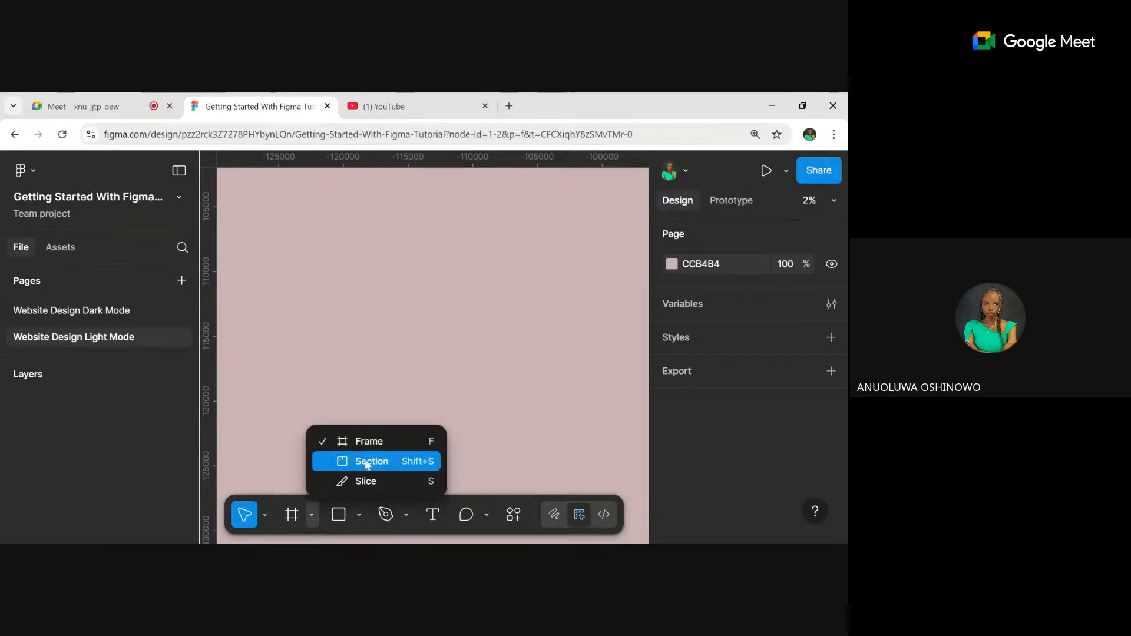
click(361, 442)
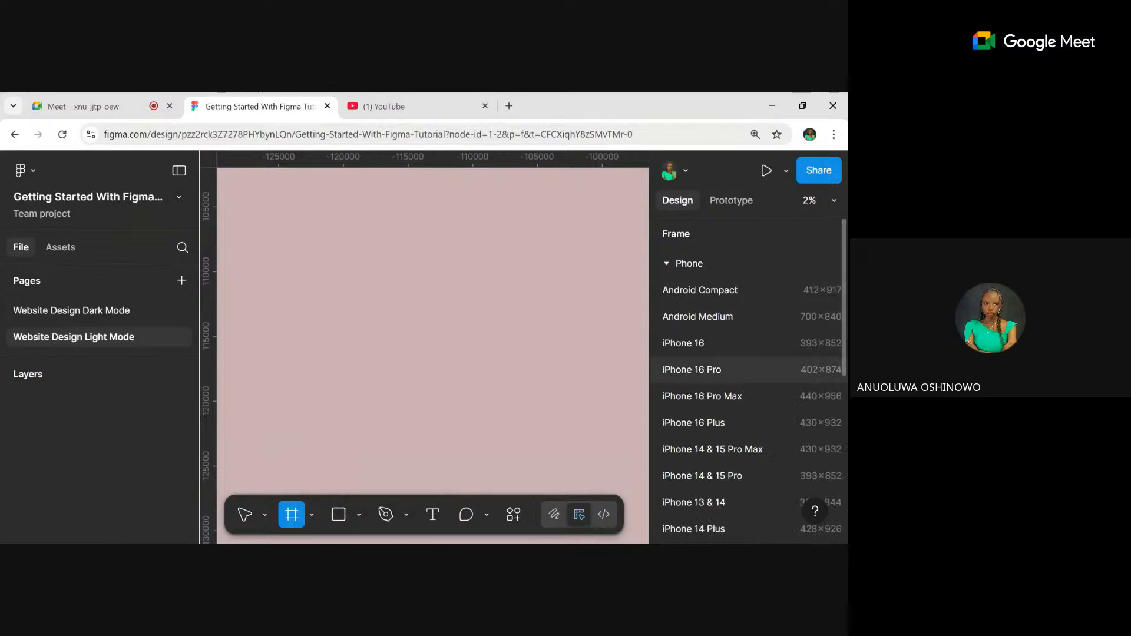
scroll(742, 462, down, 5)
scroll(742, 462, up, 5)
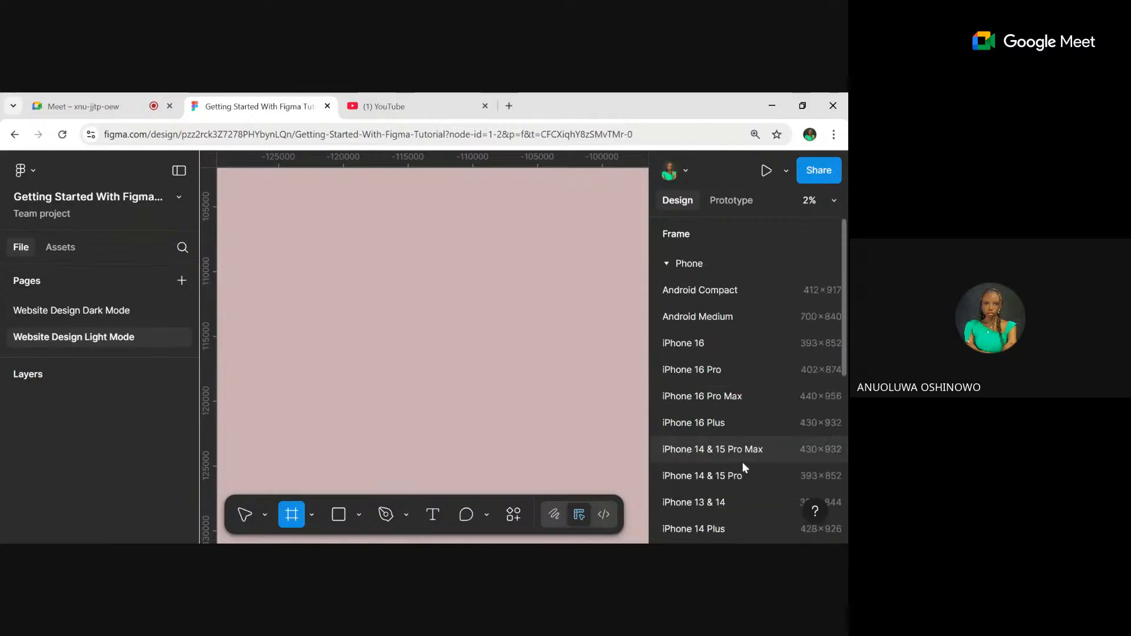
click(314, 516)
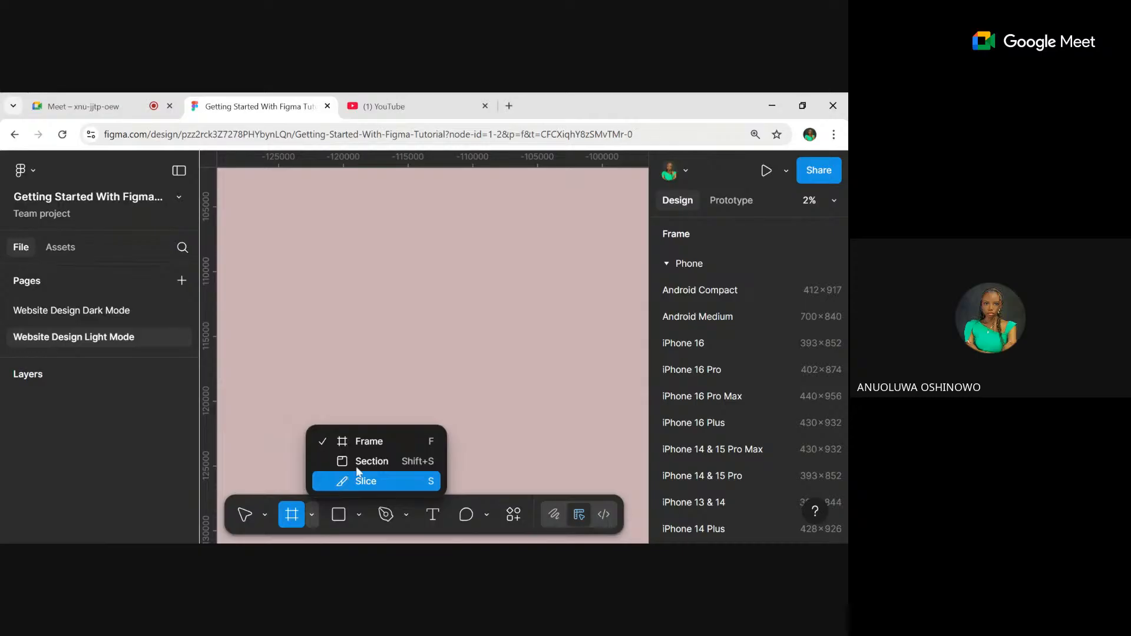
click(373, 441)
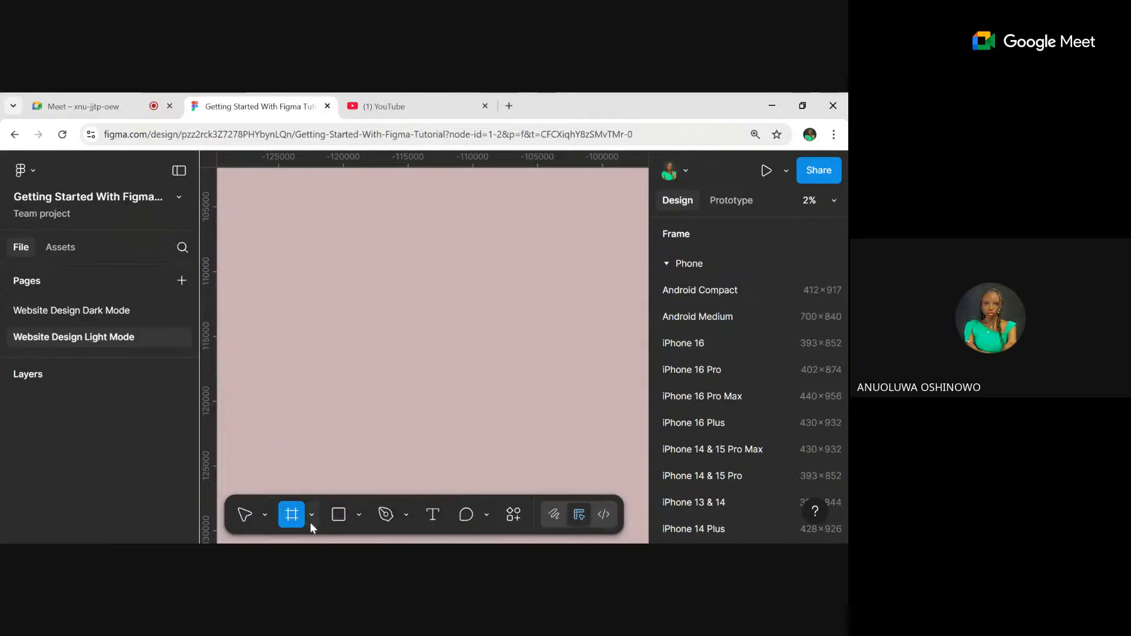
click(699, 397)
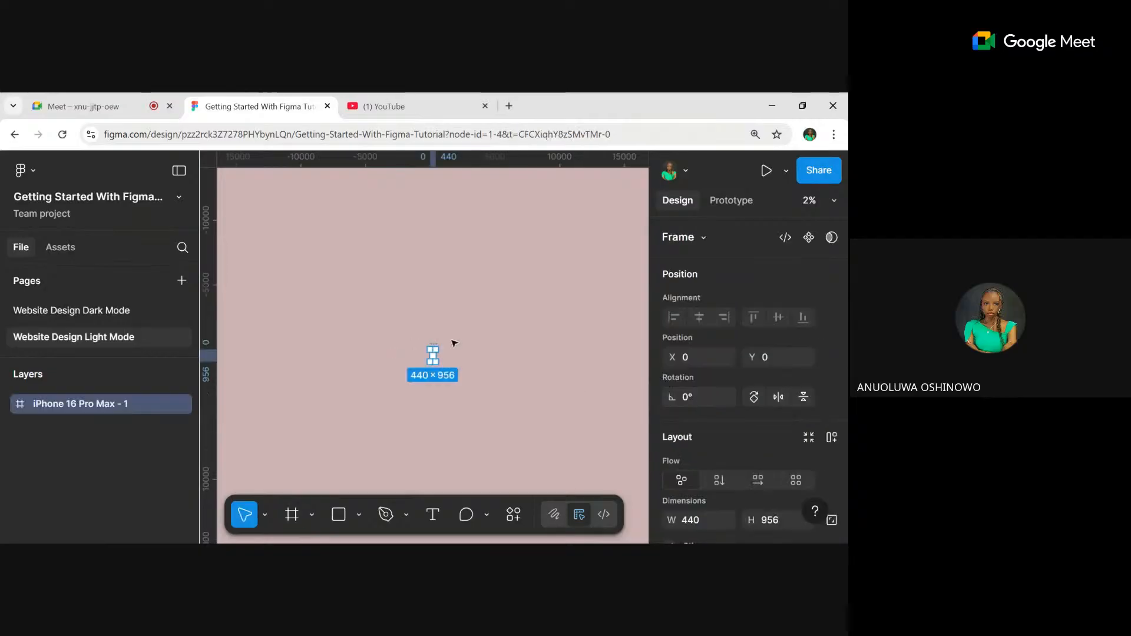
- Lock and unlock the iPhone 16 Pro Max frame's layer, and hide the frame and show it again
scroll(437, 356, up, 10)
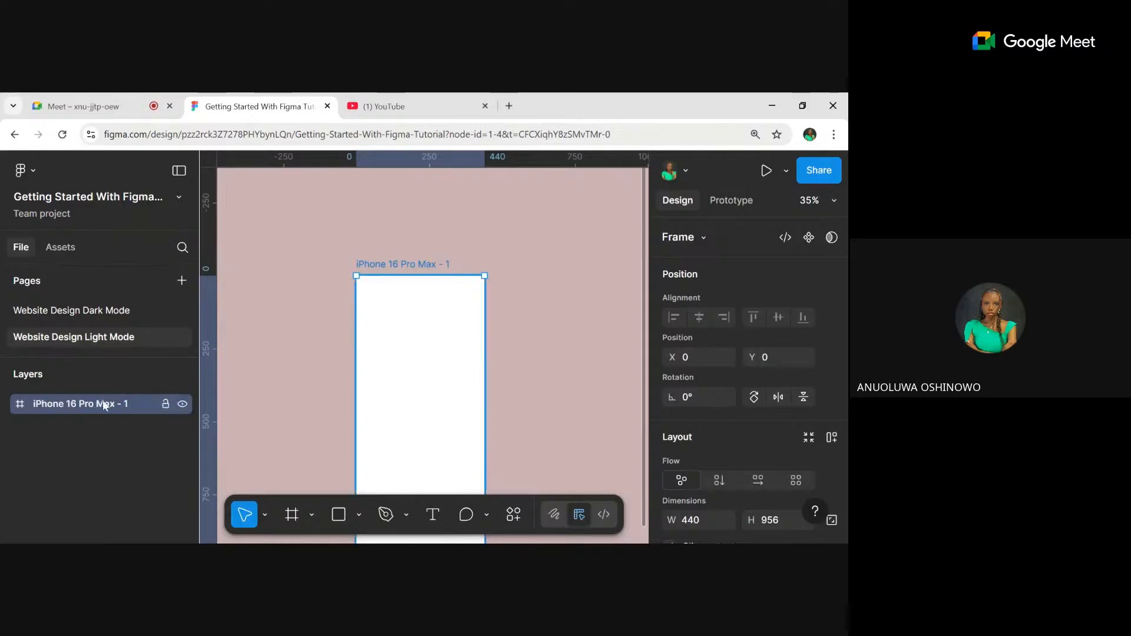
click(170, 404)
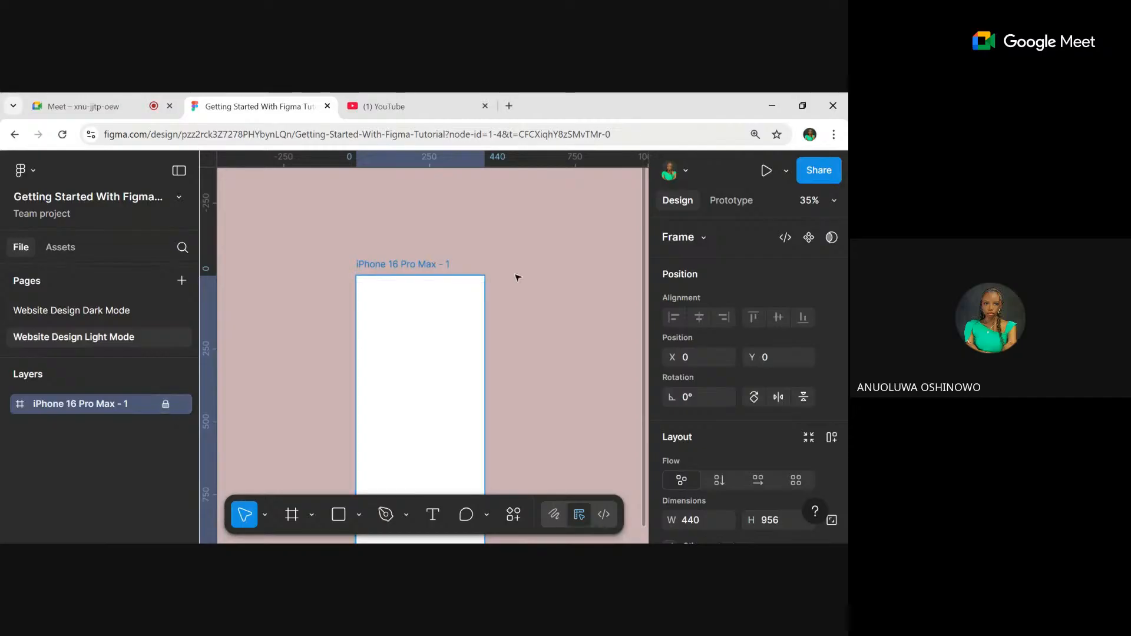
scroll(517, 277, down, 5)
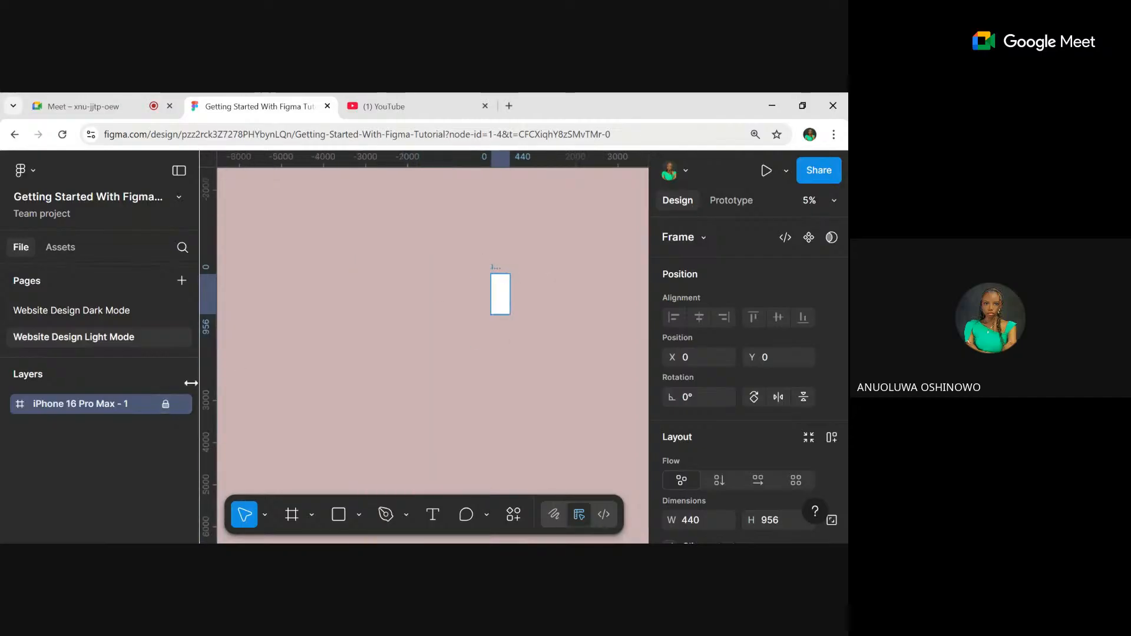
click(167, 406)
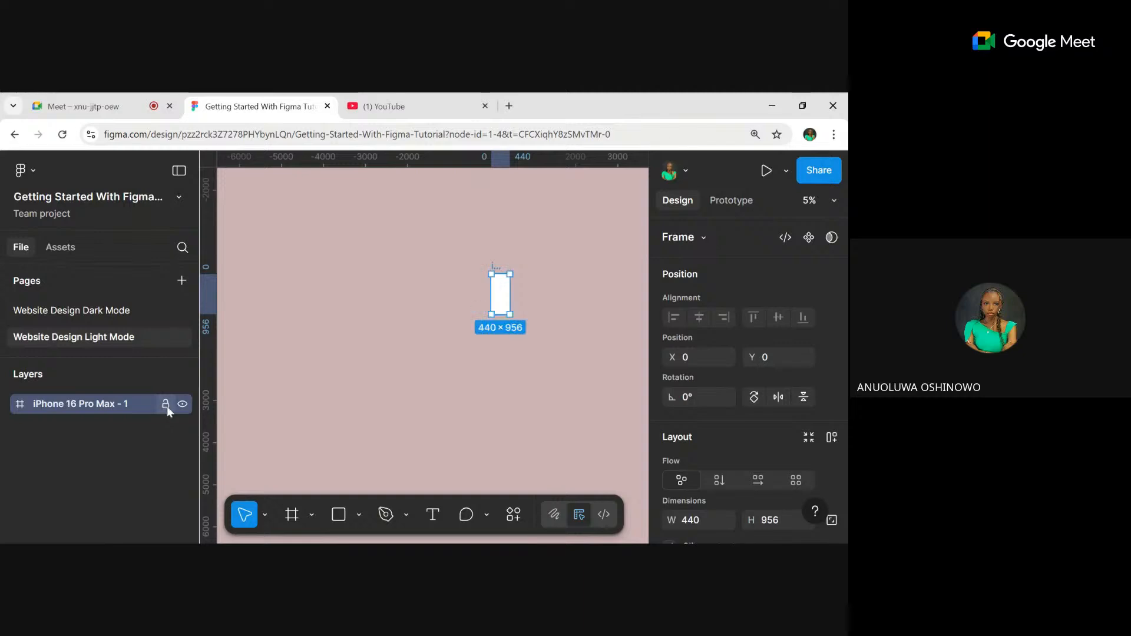
click(183, 405)
click(186, 404)
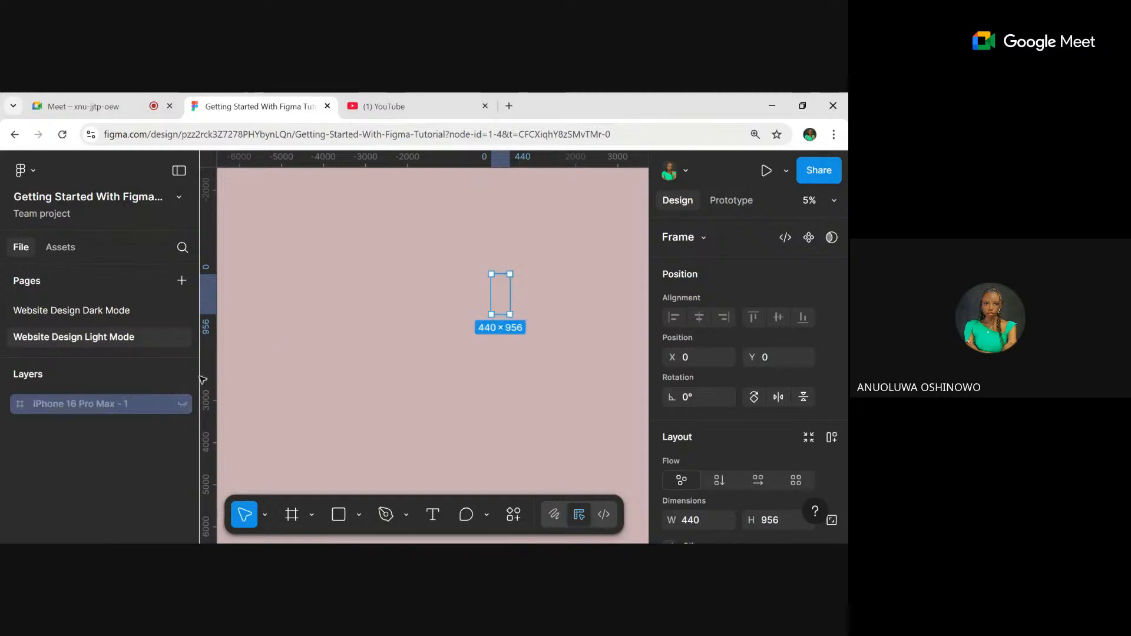
click(183, 405)
- Rename the iPhone 16 Pro Max frame as Login Screen and move it to about X -2403, Y 394
scroll(504, 271, up, 3)
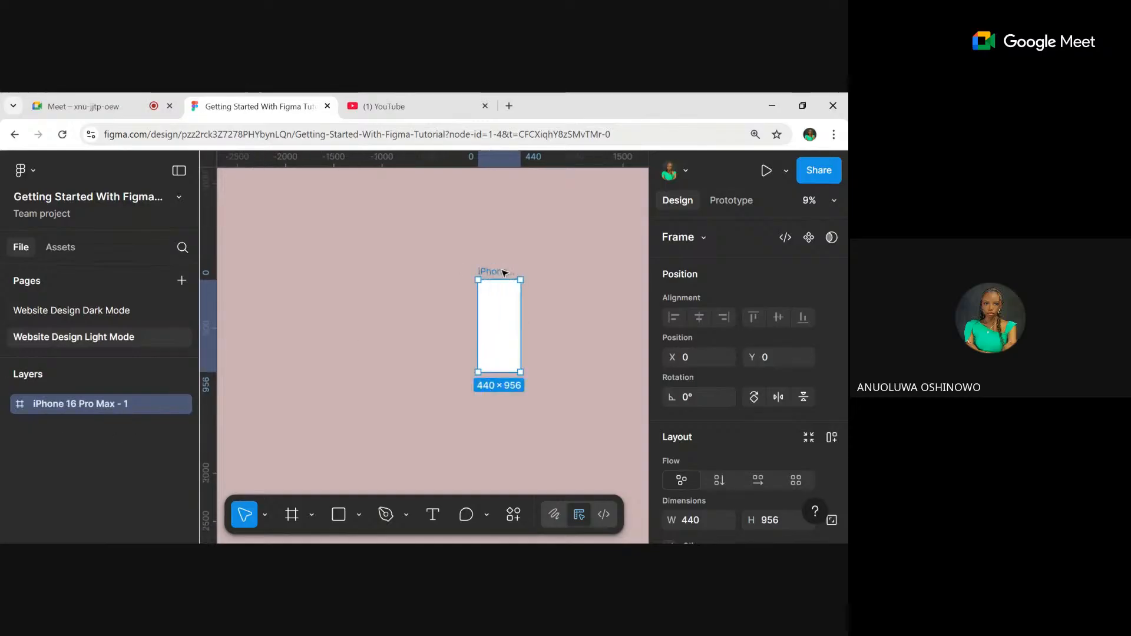
scroll(504, 271, up, 4)
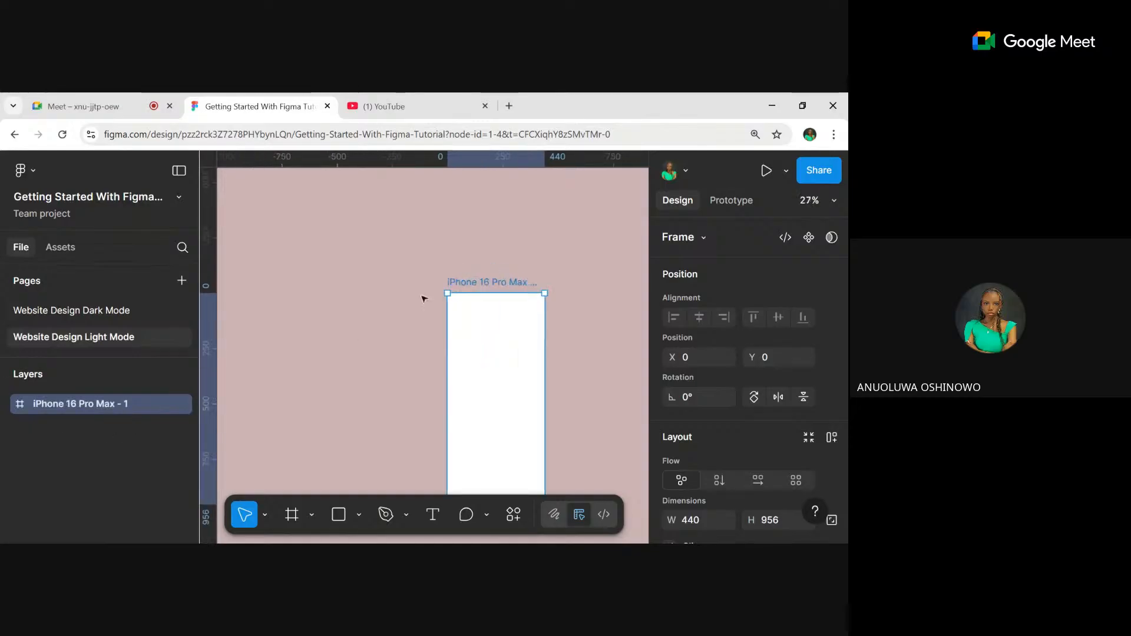
double_click(142, 402)
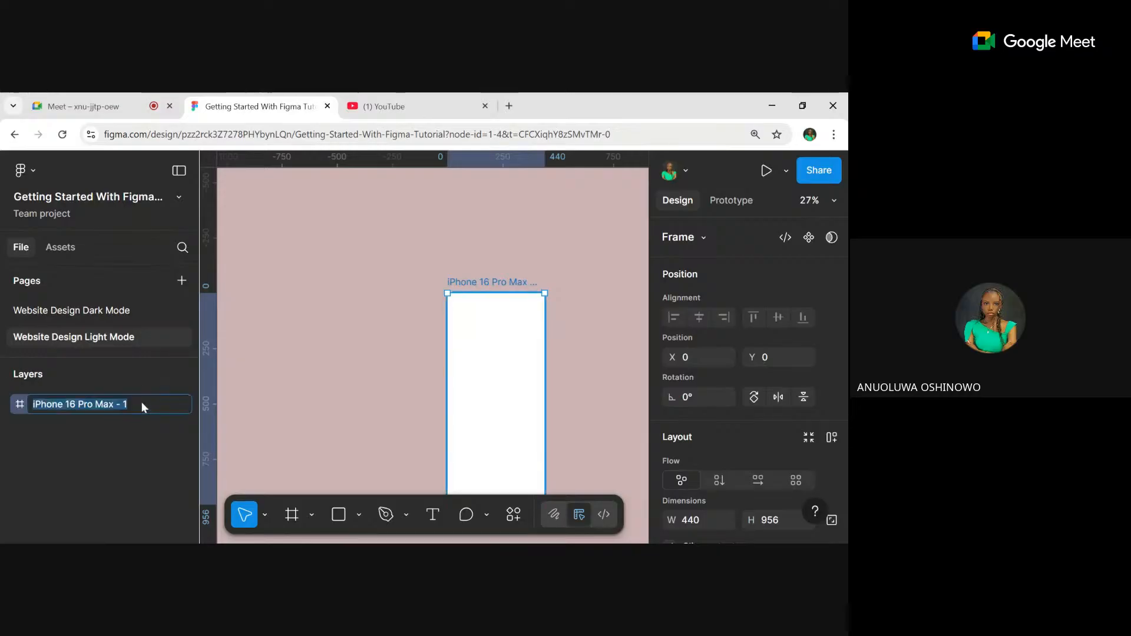
click(502, 282)
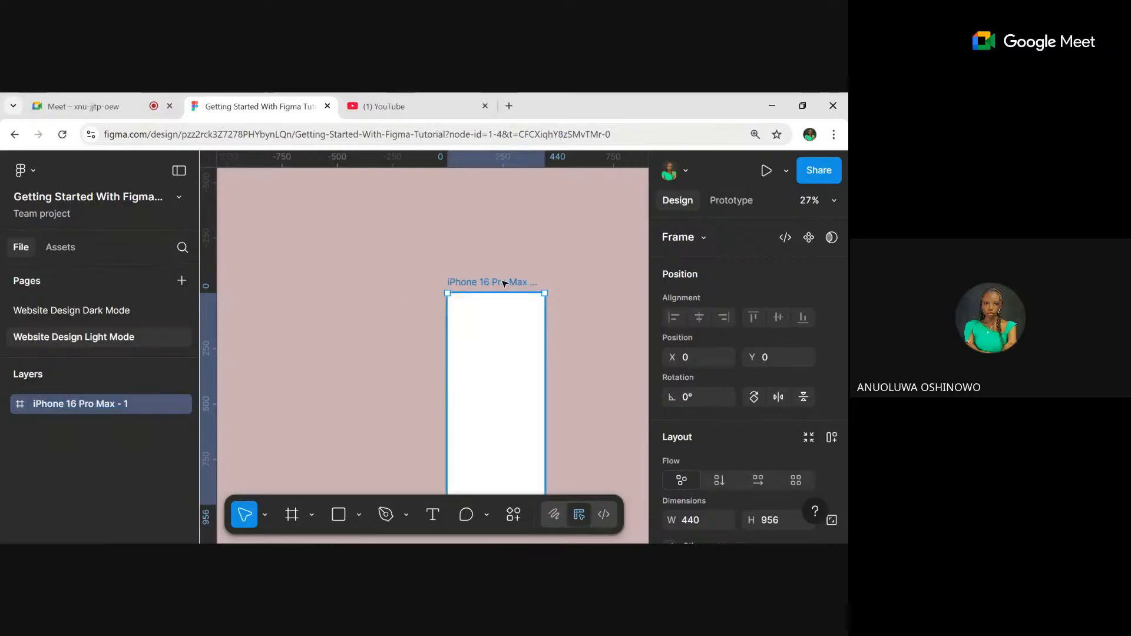
double_click(504, 282)
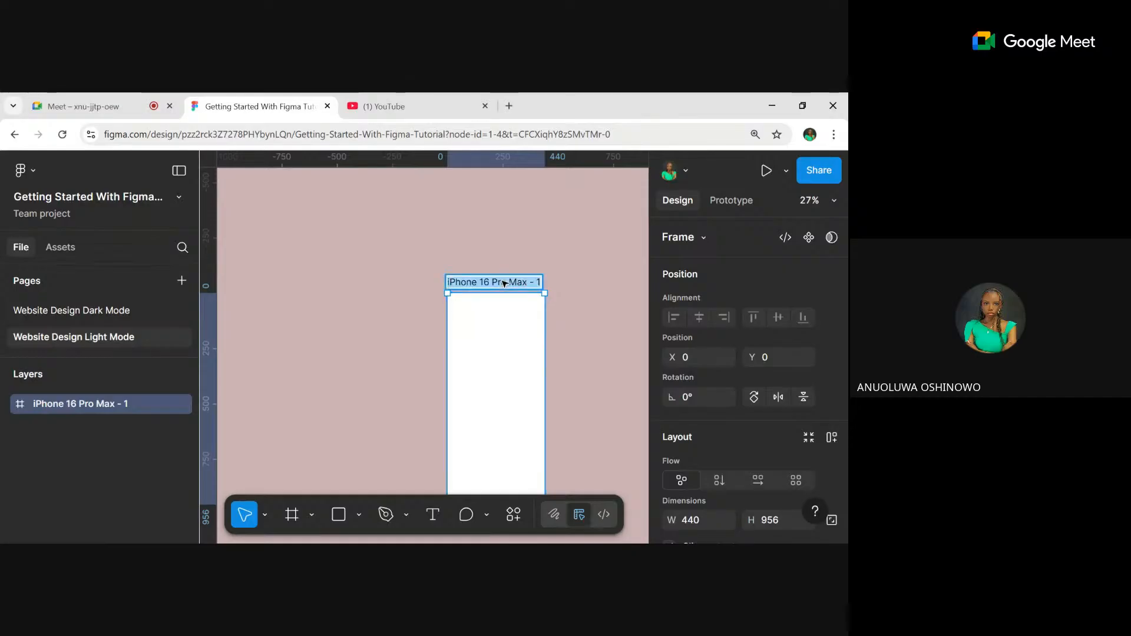
text(Lo)
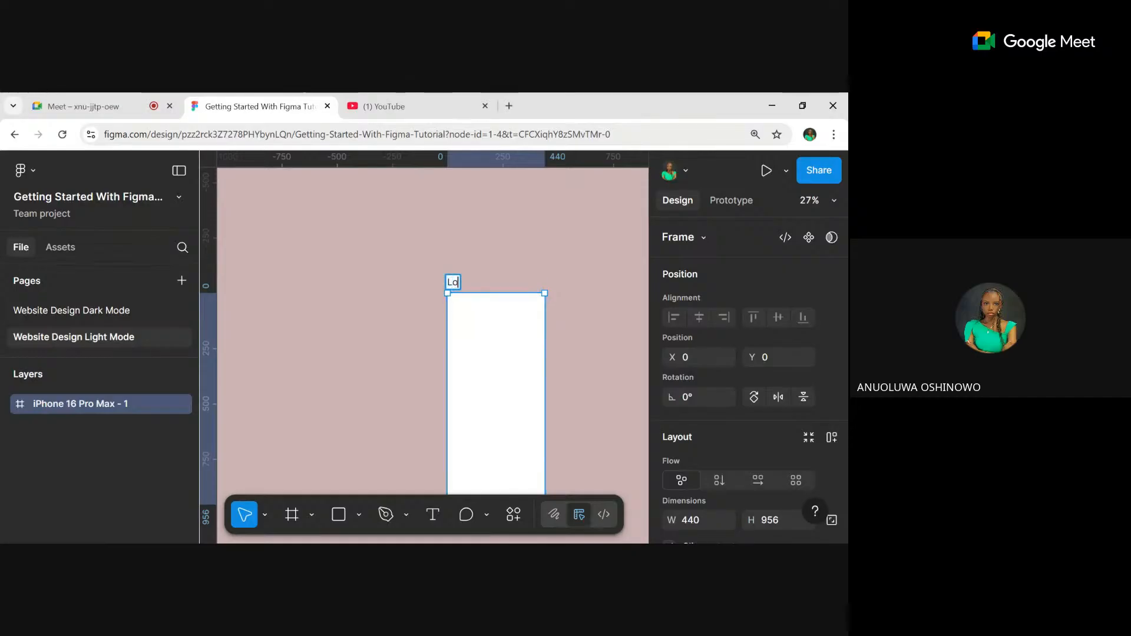
text(gin Scr)
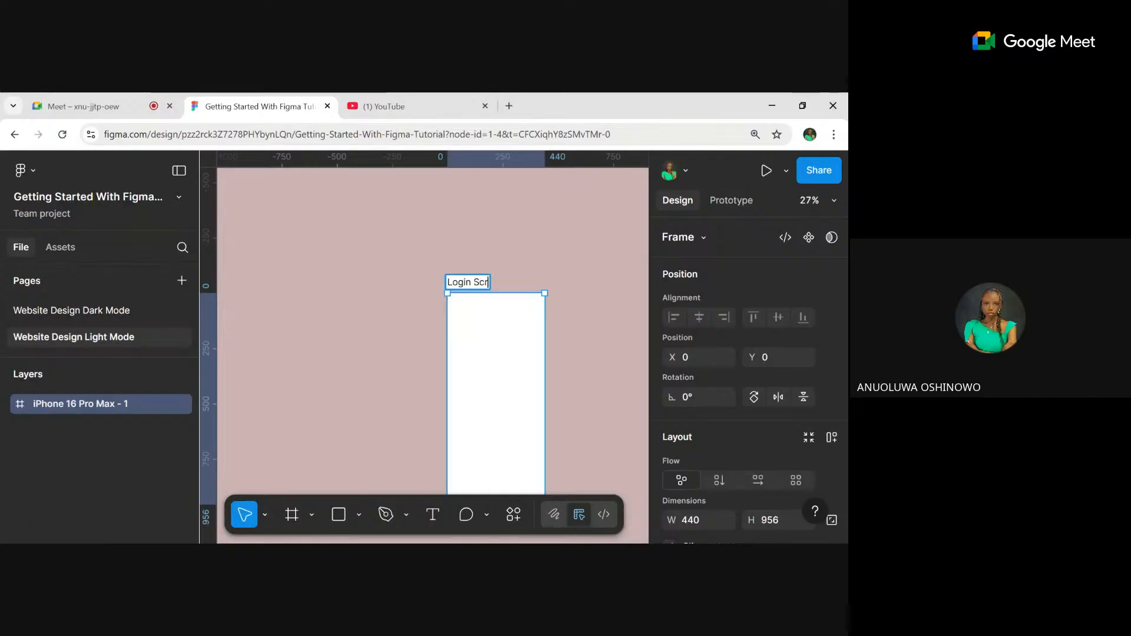
text(een)
click(537, 276)
scroll(533, 275, down, 5)
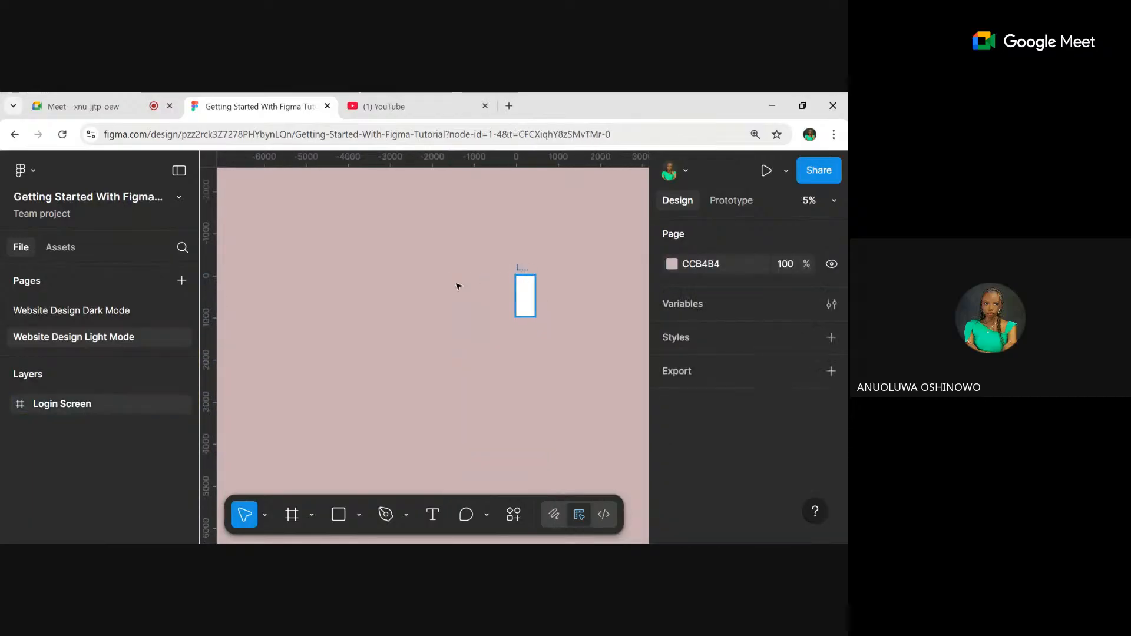
drag(519, 271, 418, 288)
- Draw a section about 2798 × 1222 below the Login Screen frame and delete it
click(315, 521)
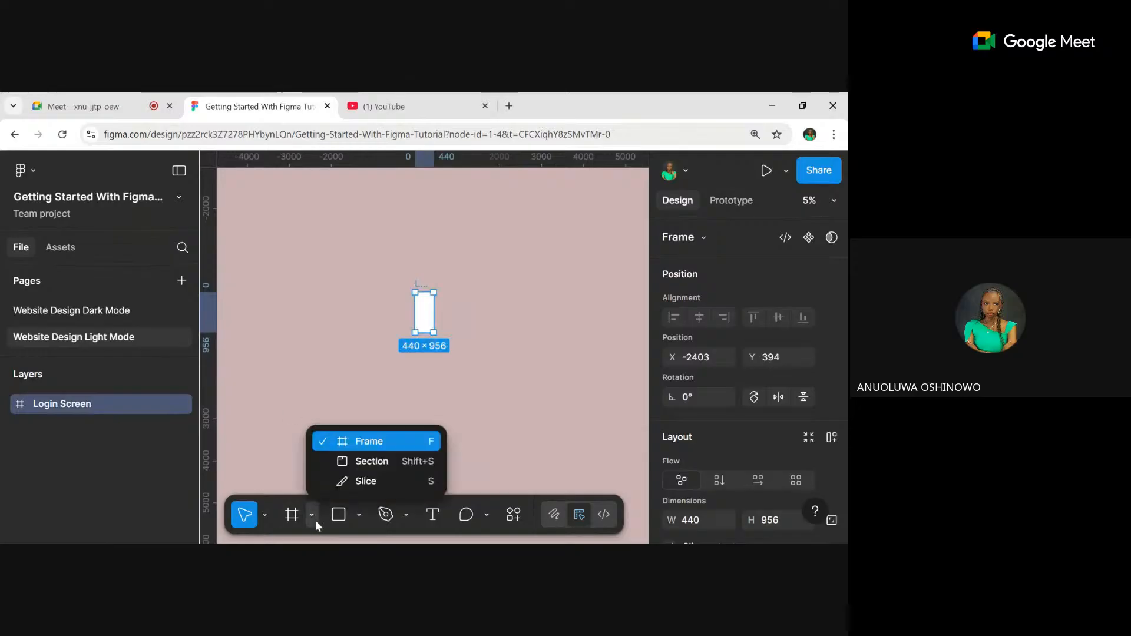
click(361, 464)
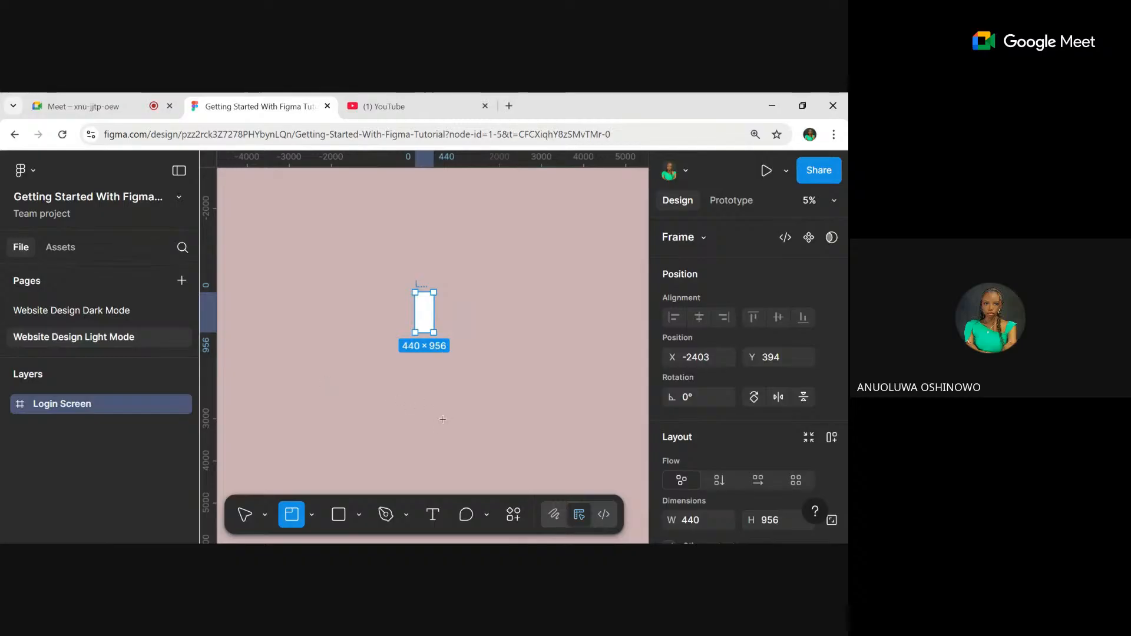
drag(327, 380, 341, 383)
drag(444, 419, 446, 432)
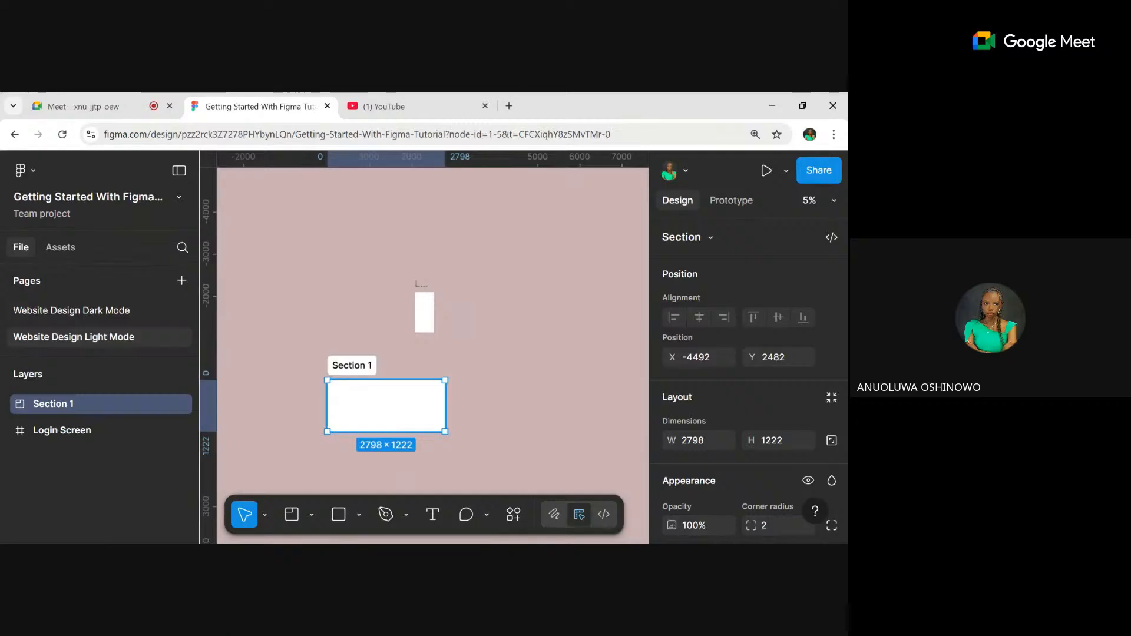
double_click(364, 369)
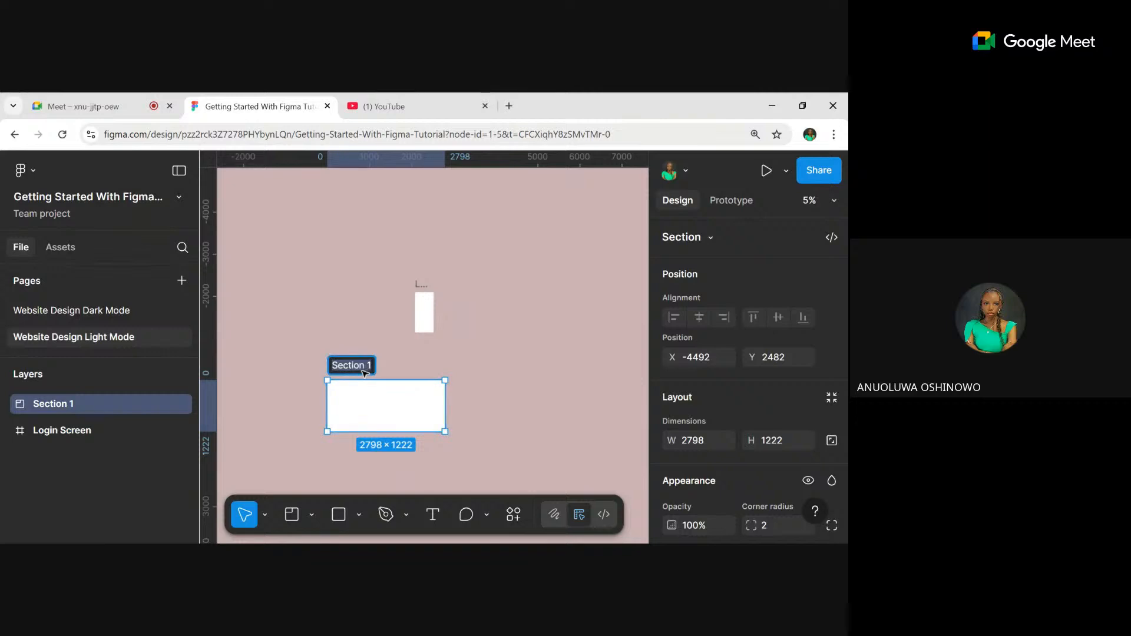
click(486, 390)
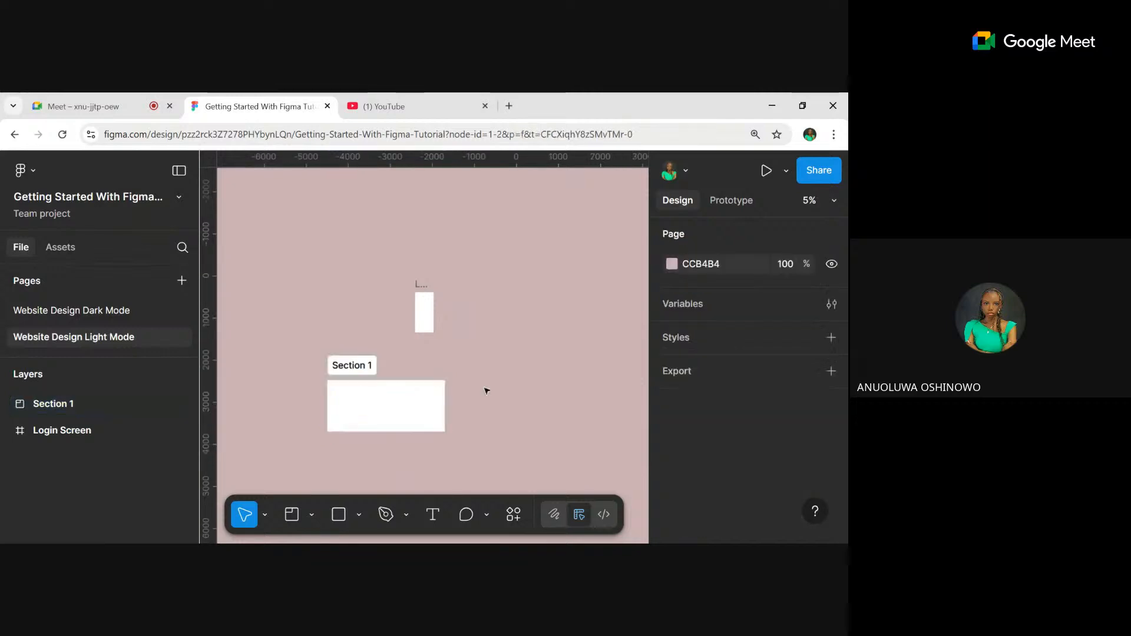
click(407, 402)
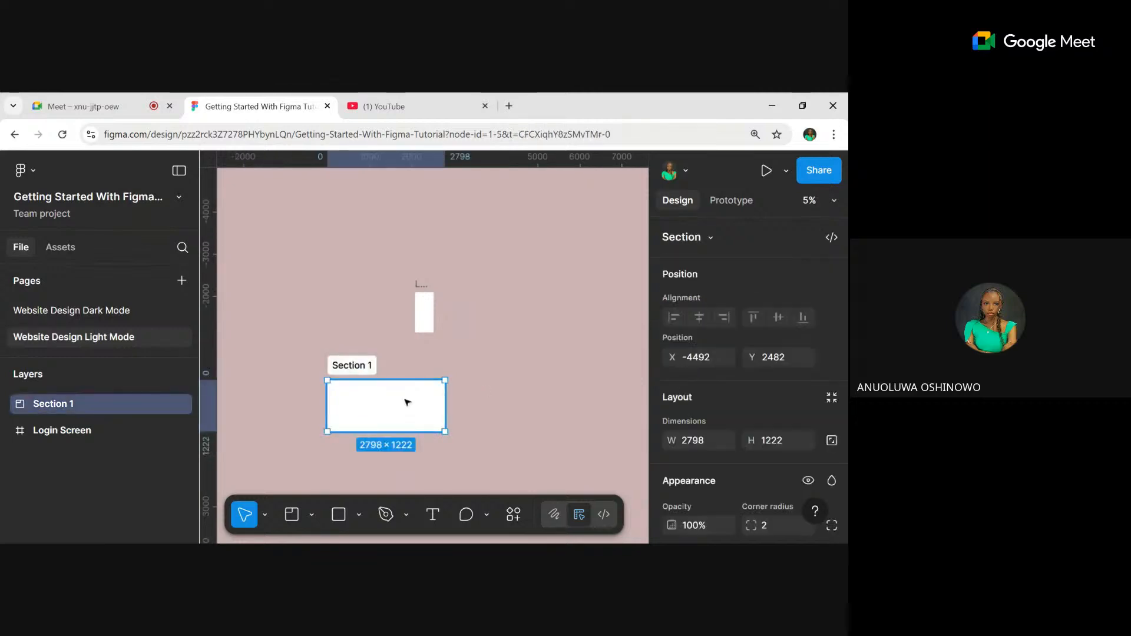
key(Delete)
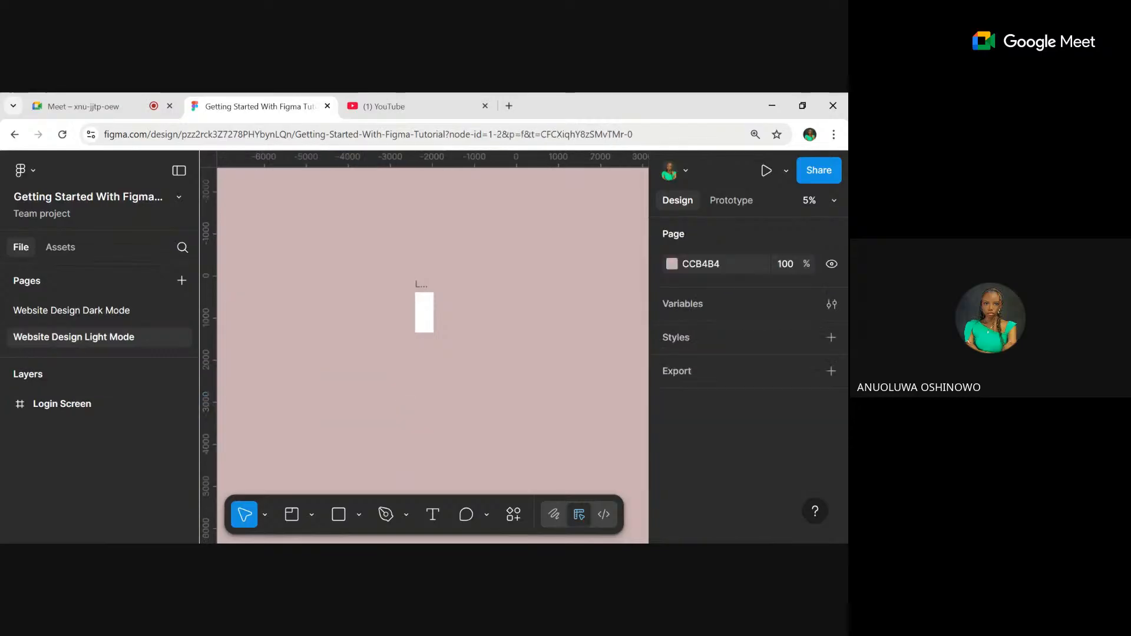
- Place a default-size section below and to the left of the Login Screen frame, at about X -4350, Y 1848
click(312, 522)
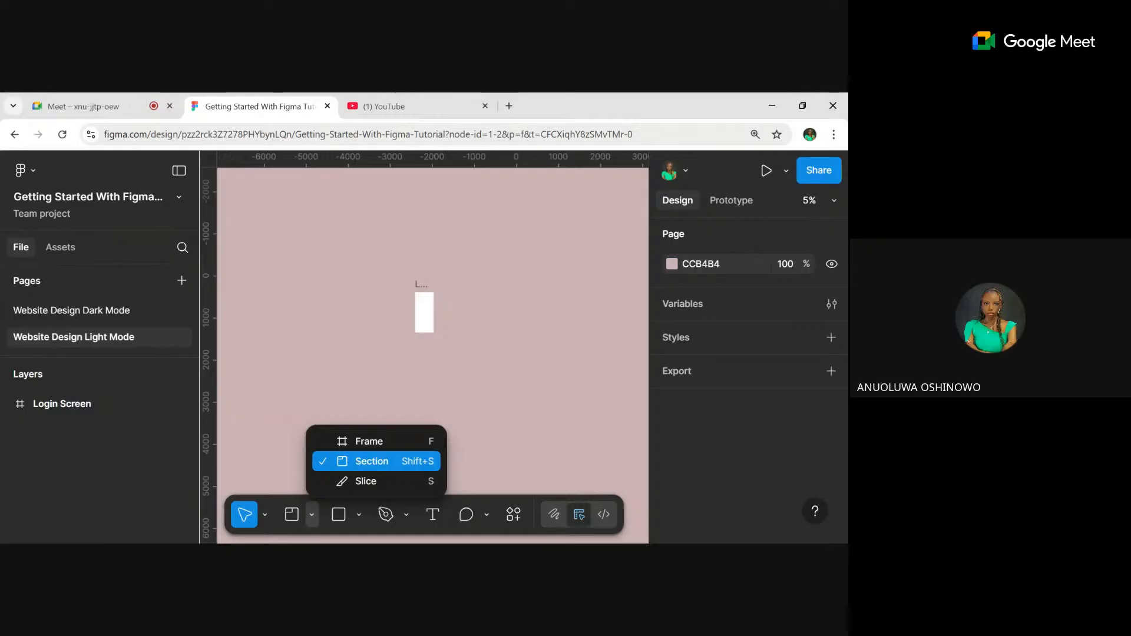
click(316, 524)
click(316, 524)
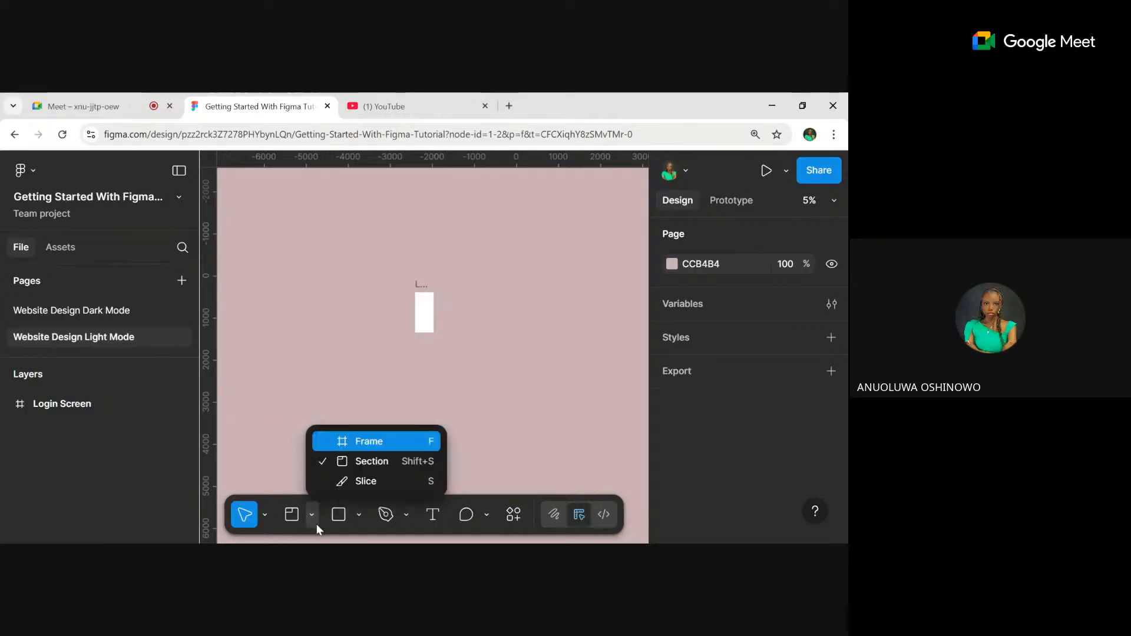
click(353, 466)
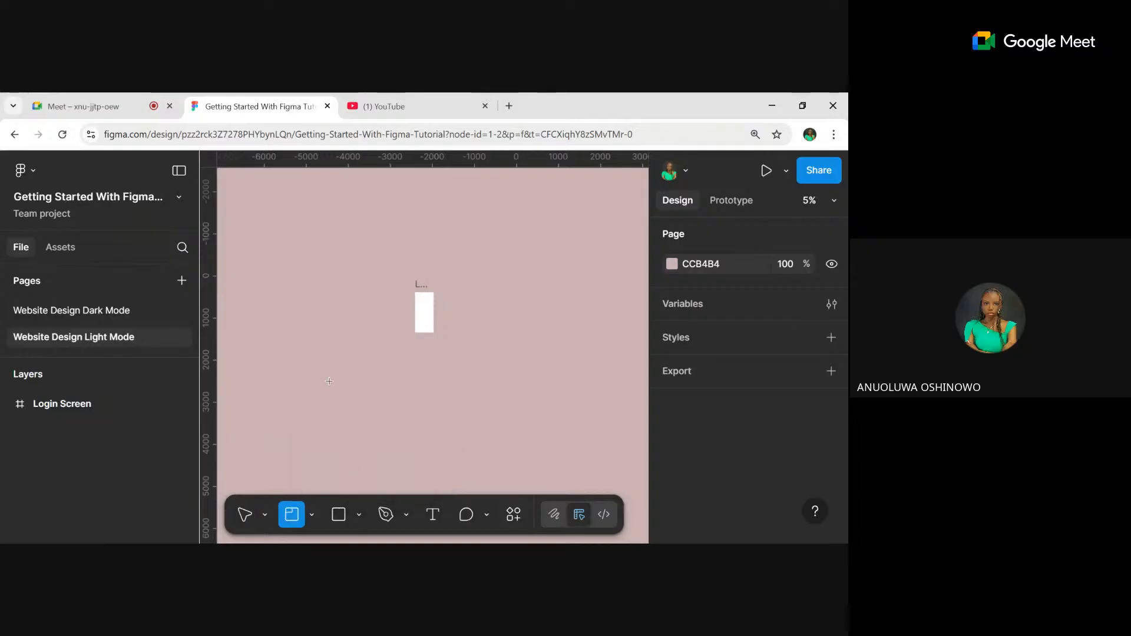
scroll(329, 384, up, 5)
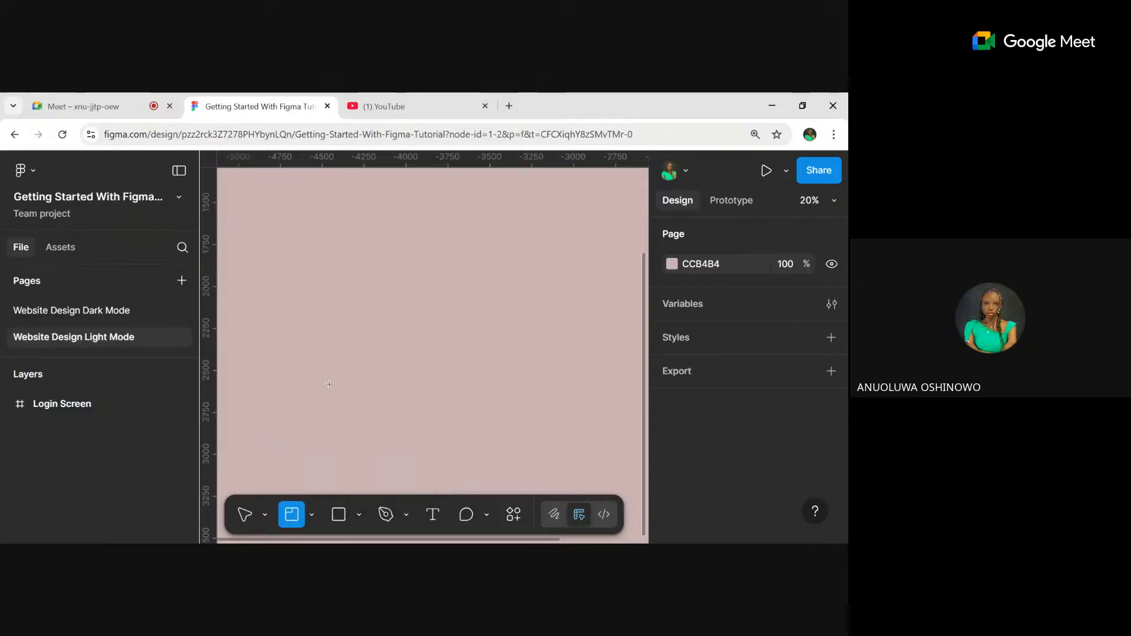
scroll(369, 349, down, 4)
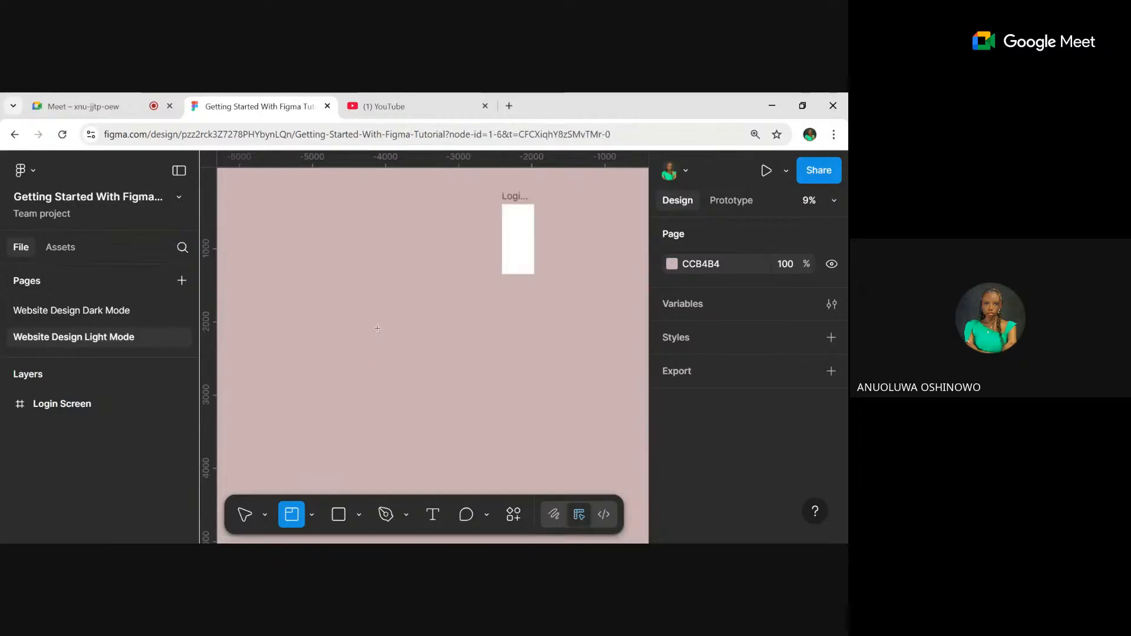
click(378, 328)
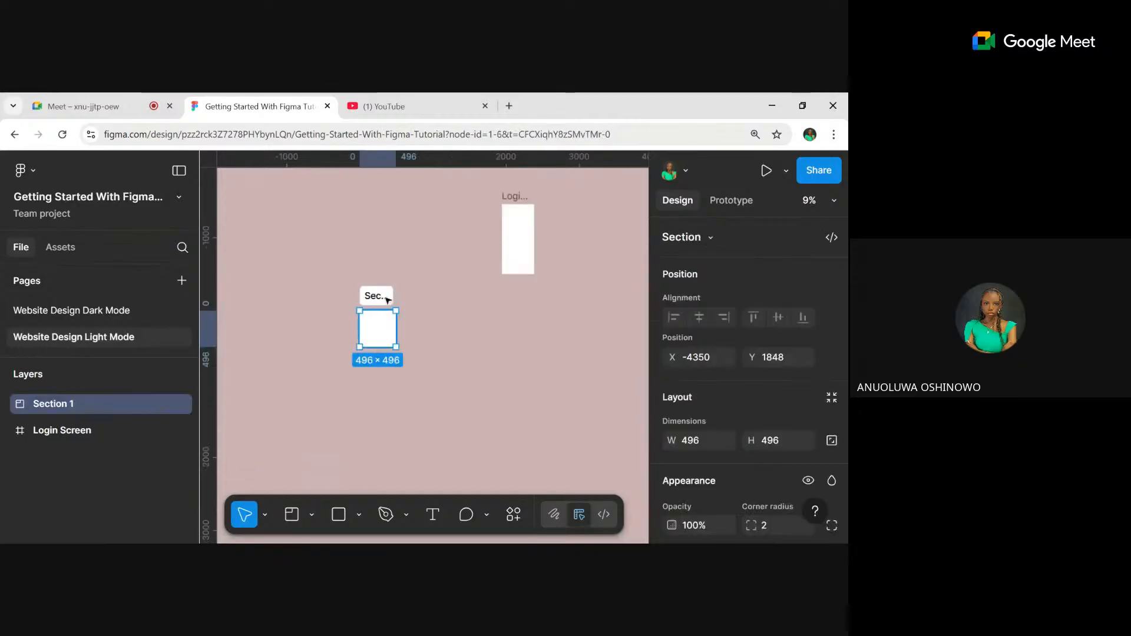
- Enlarge the section rightward and downward to about 2854 × 1291
drag(396, 326, 487, 327)
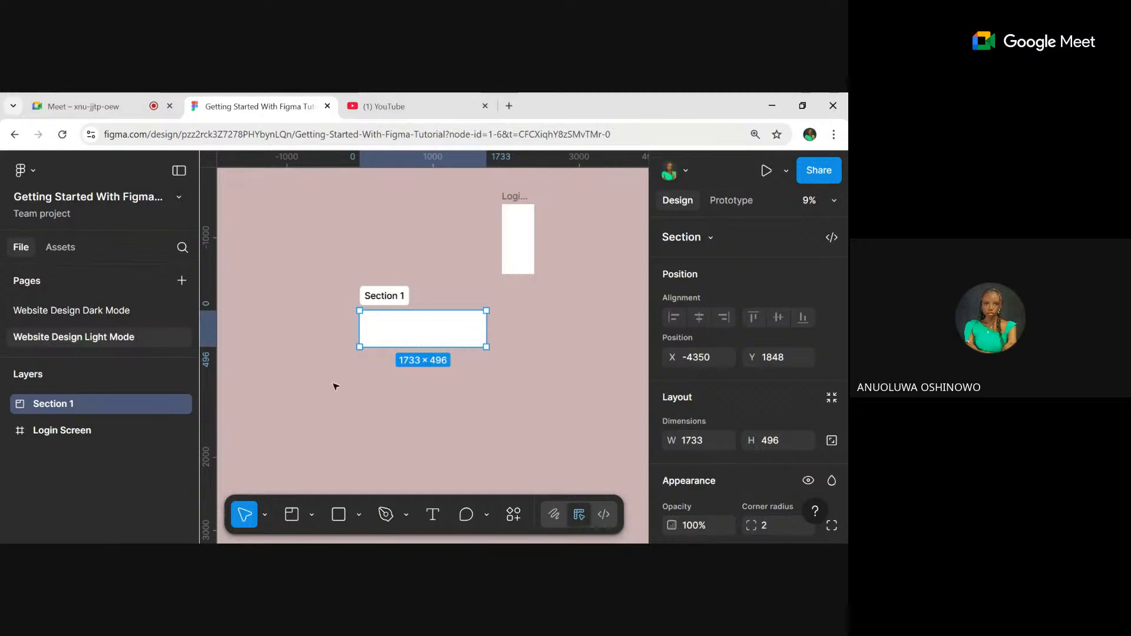
drag(433, 347, 434, 405)
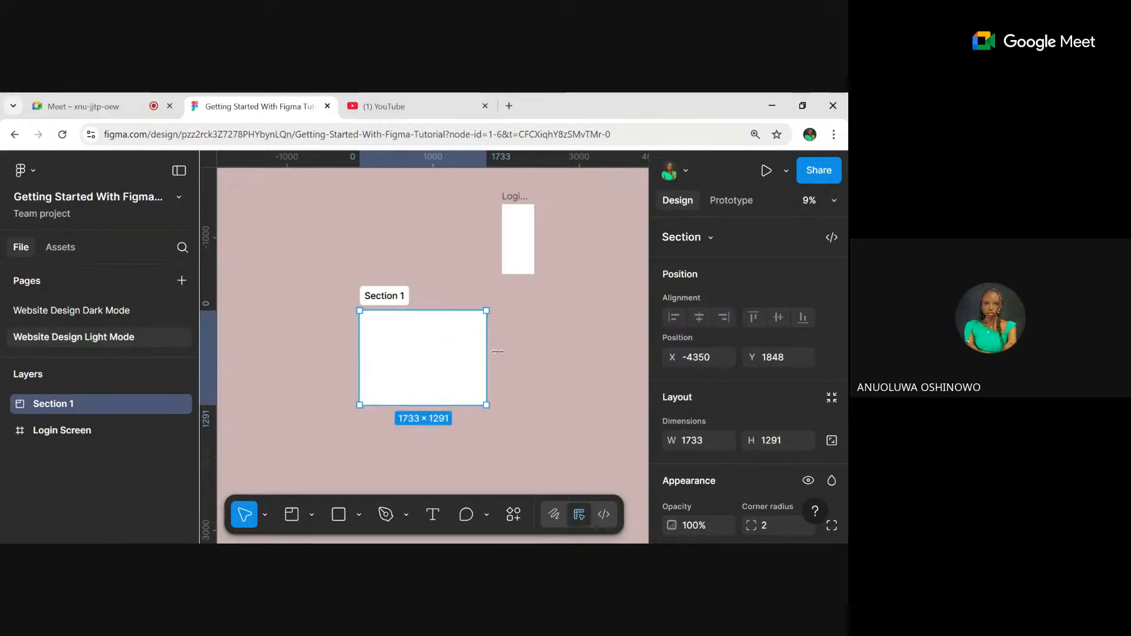
click(571, 352)
click(469, 361)
drag(525, 356, 568, 361)
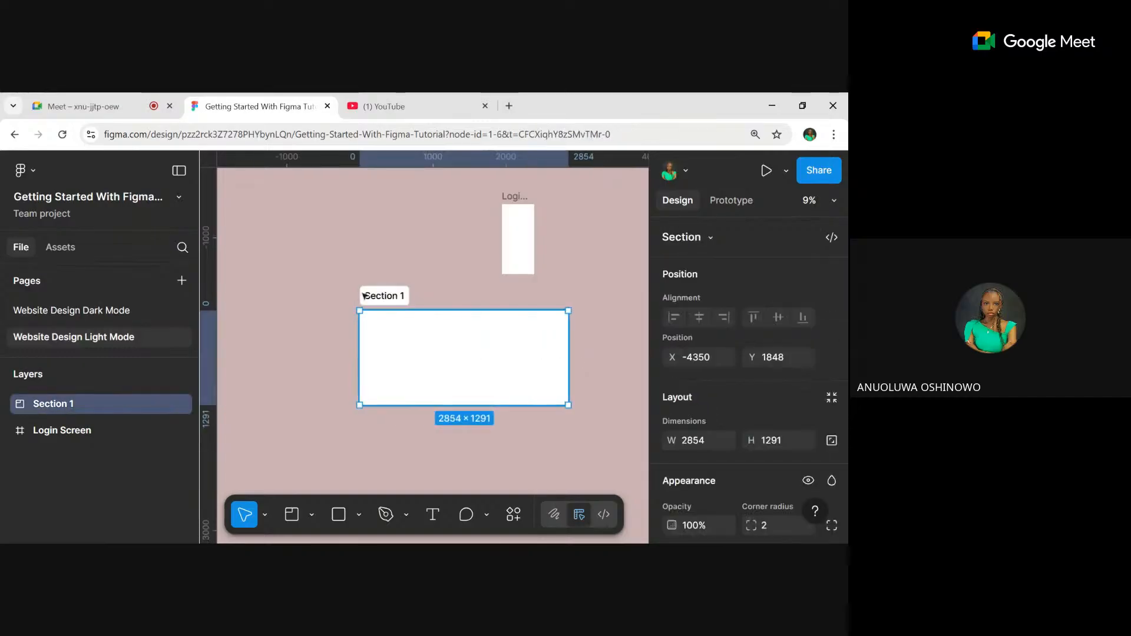
- Rename the section below the Login Screen frame as Login Screens
double_click(394, 299)
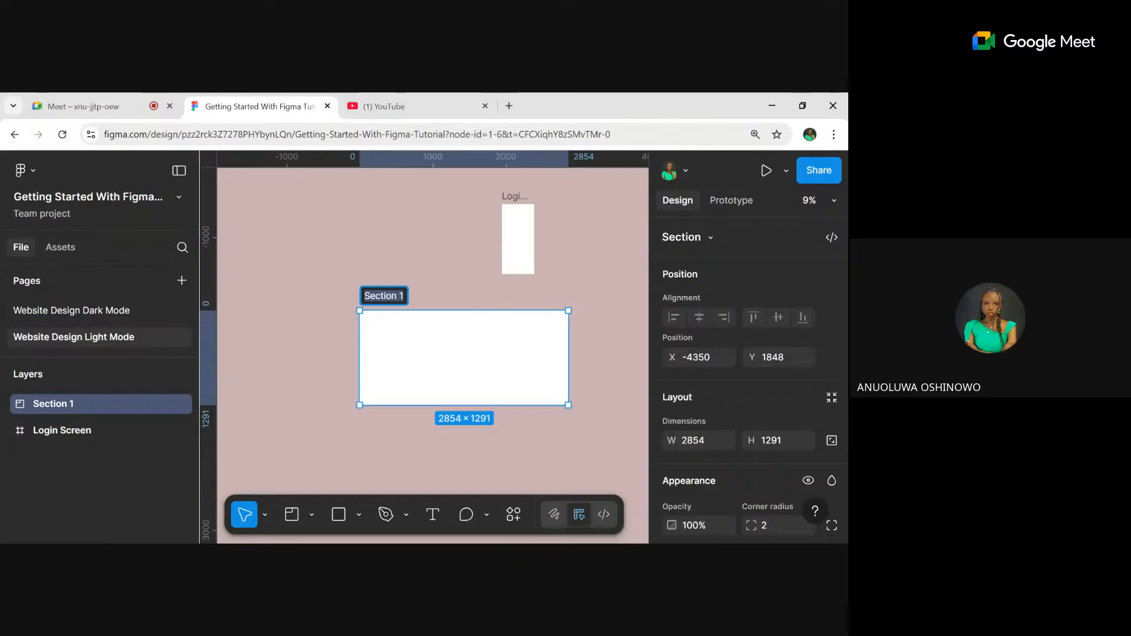
text(Login Screens)
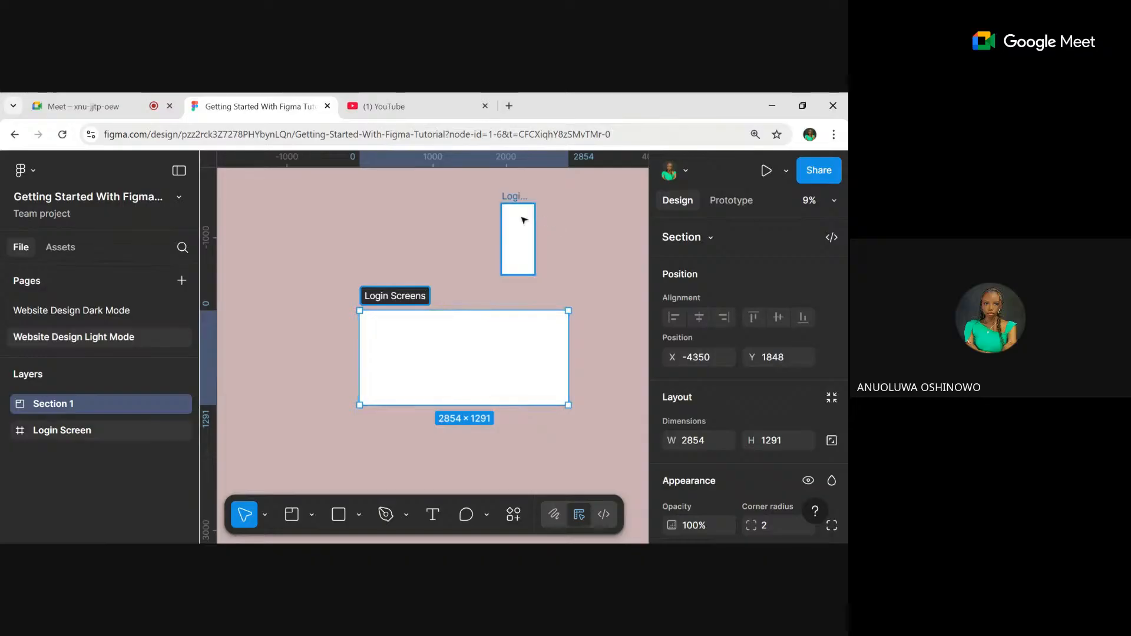
click(454, 217)
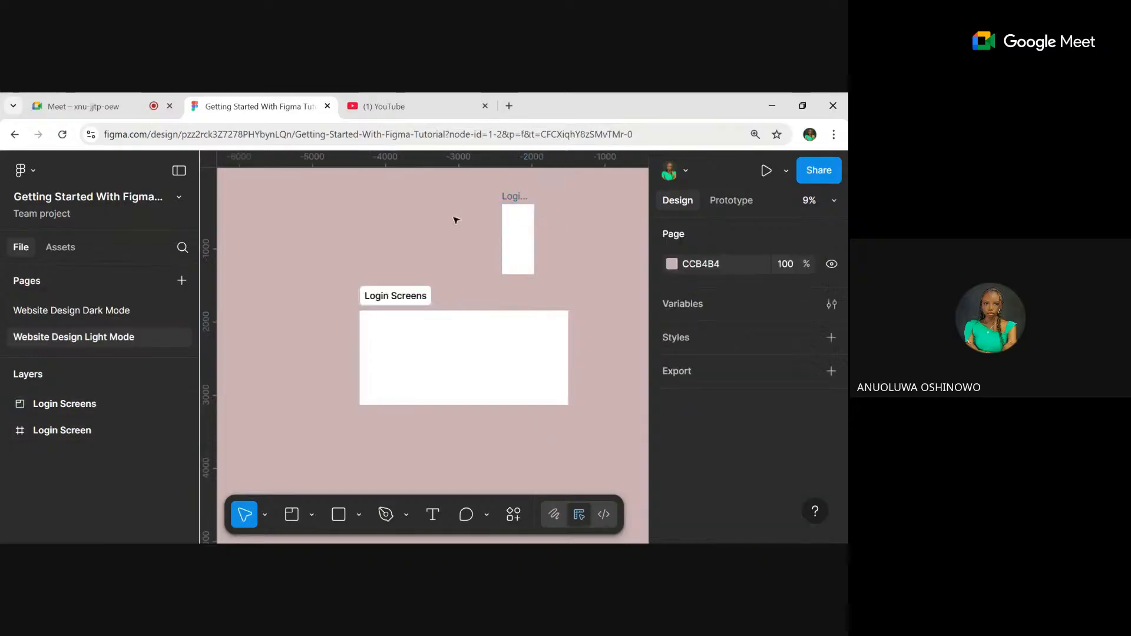
- Move the Login Screen frame into the left part of the Login Screens section
click(458, 337)
click(522, 197)
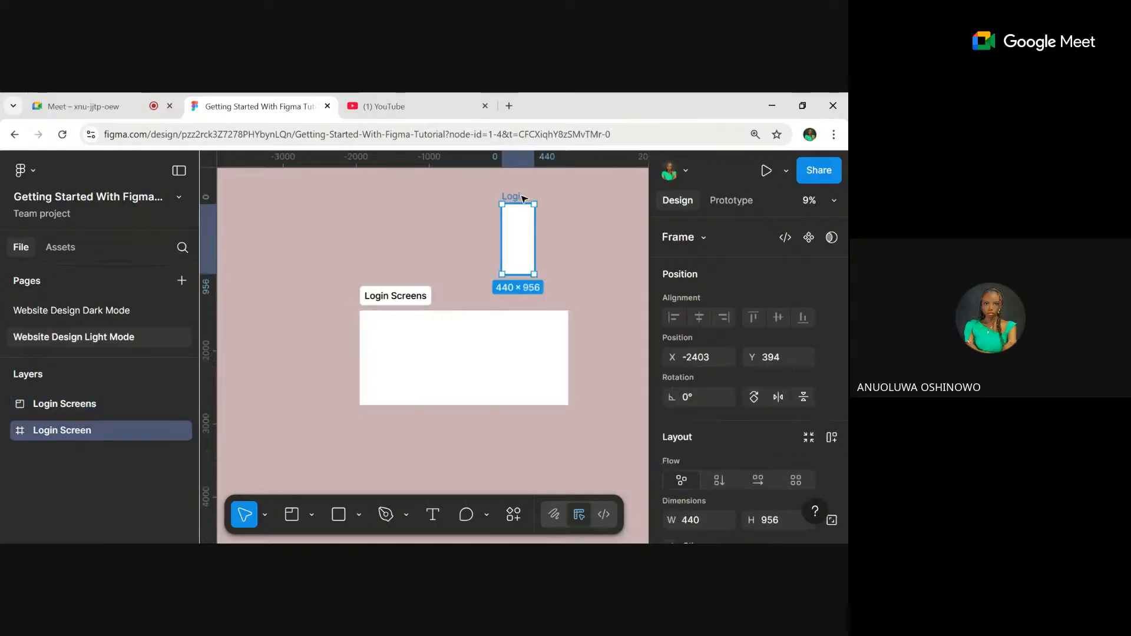
double_click(512, 197)
click(490, 220)
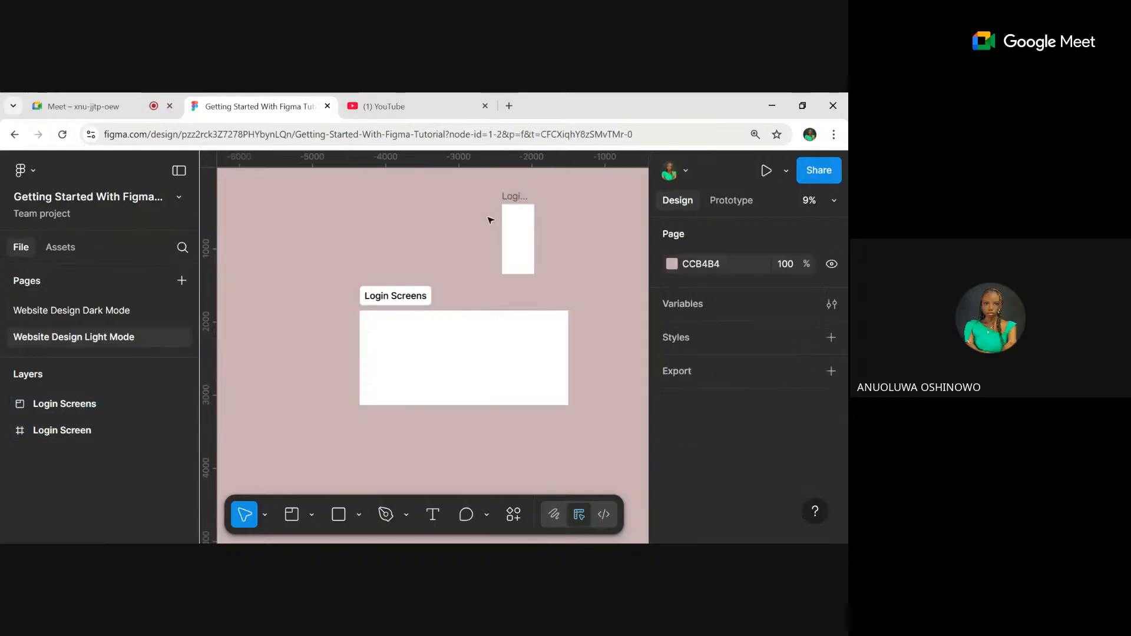
drag(518, 224, 398, 348)
- Change the Login Screens section's fill to the light pinkish purple E1BADF
click(394, 294)
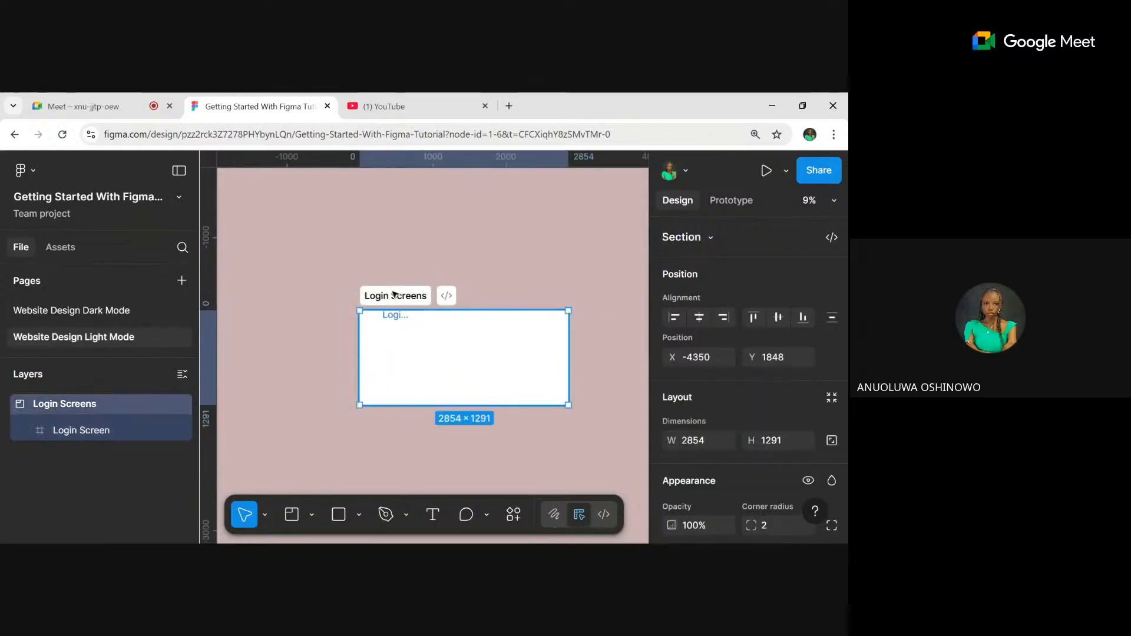
scroll(739, 365, down, 5)
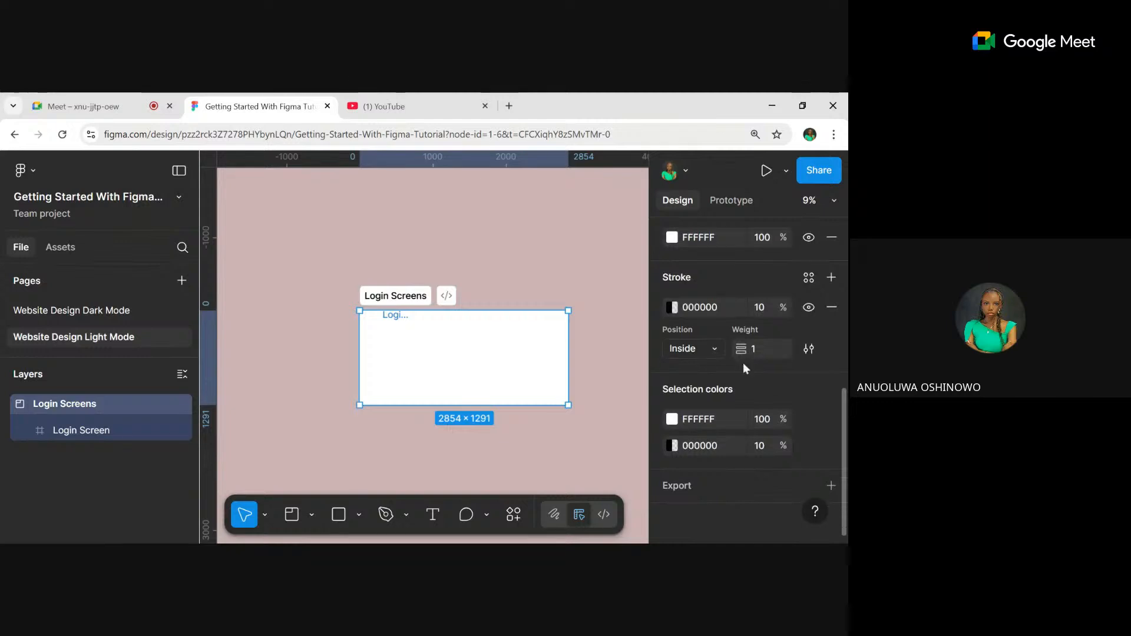
scroll(716, 284, up, 5)
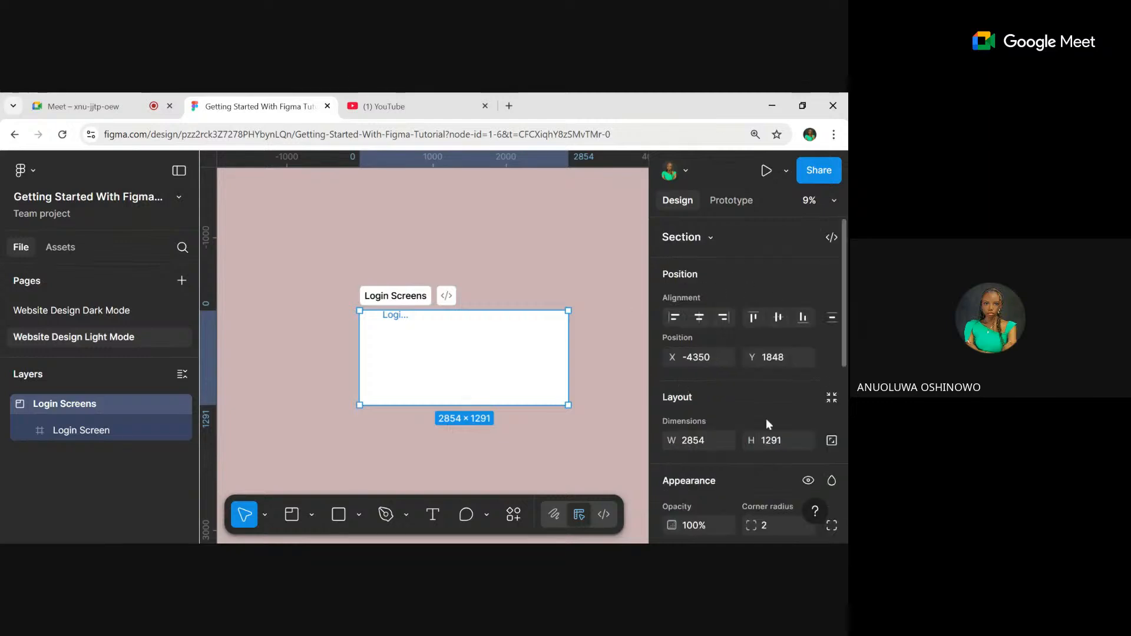
scroll(765, 418, down, 5)
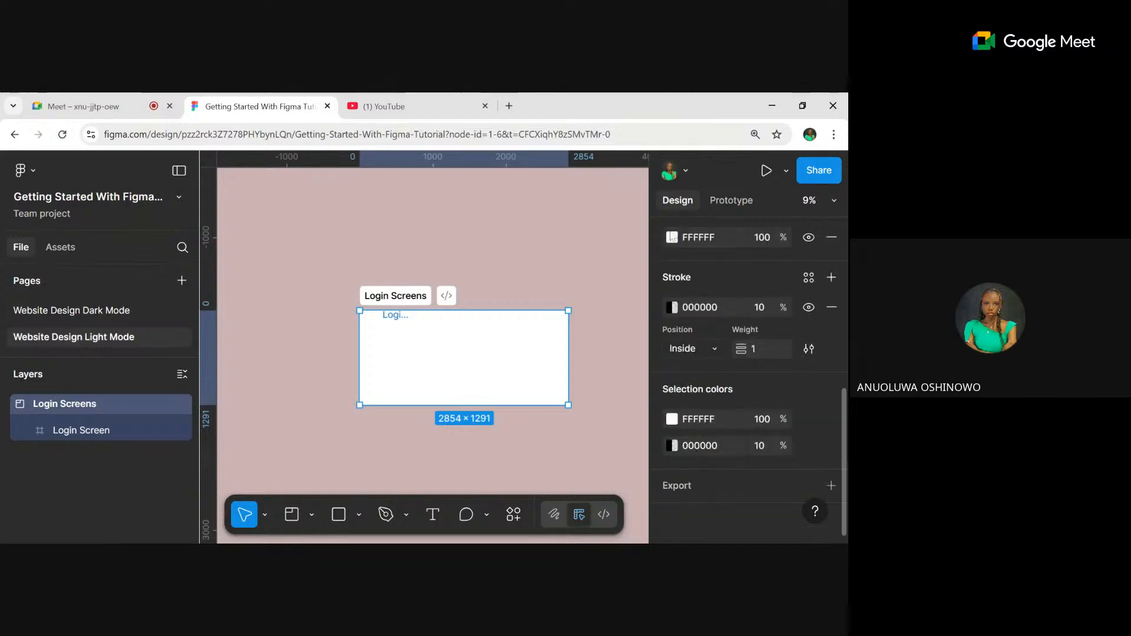
scroll(675, 240, up, 1)
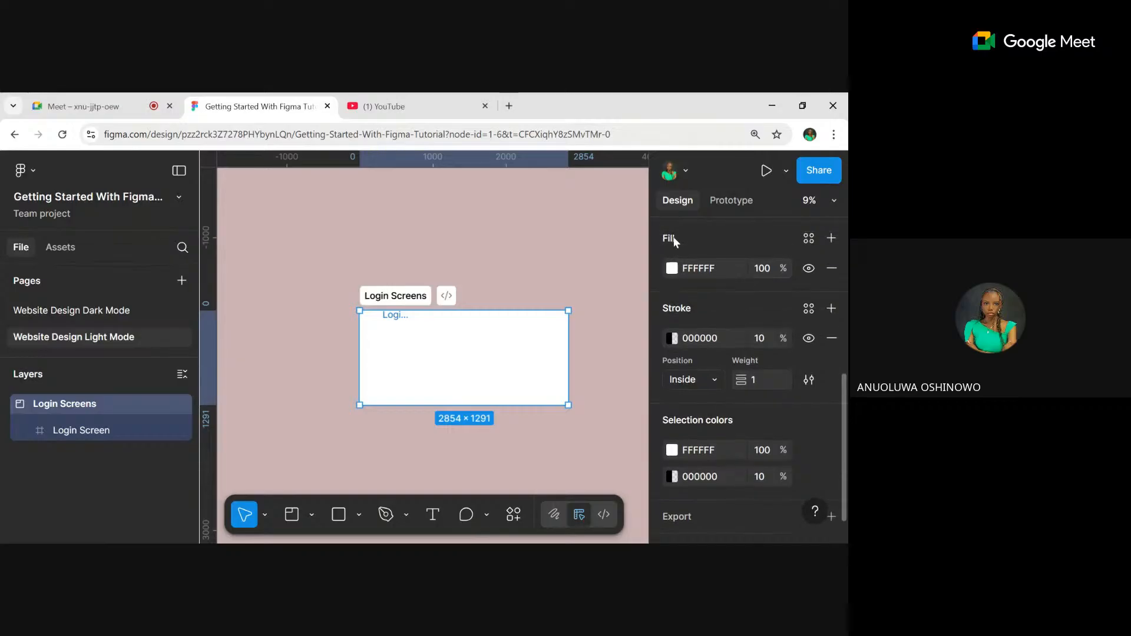
click(673, 269)
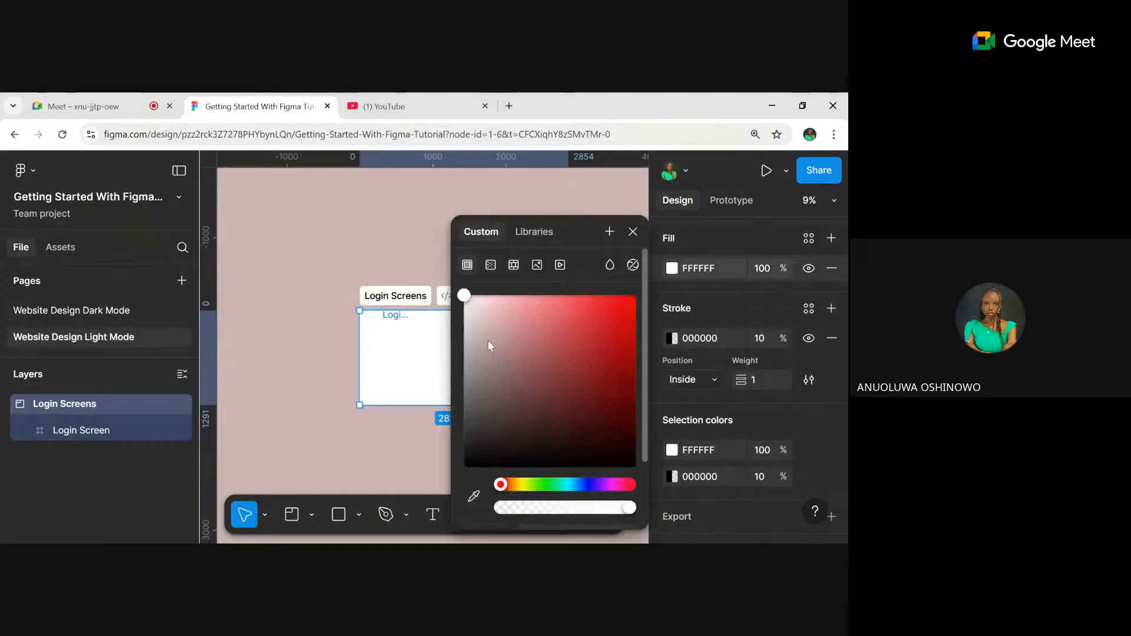
drag(487, 340, 494, 315)
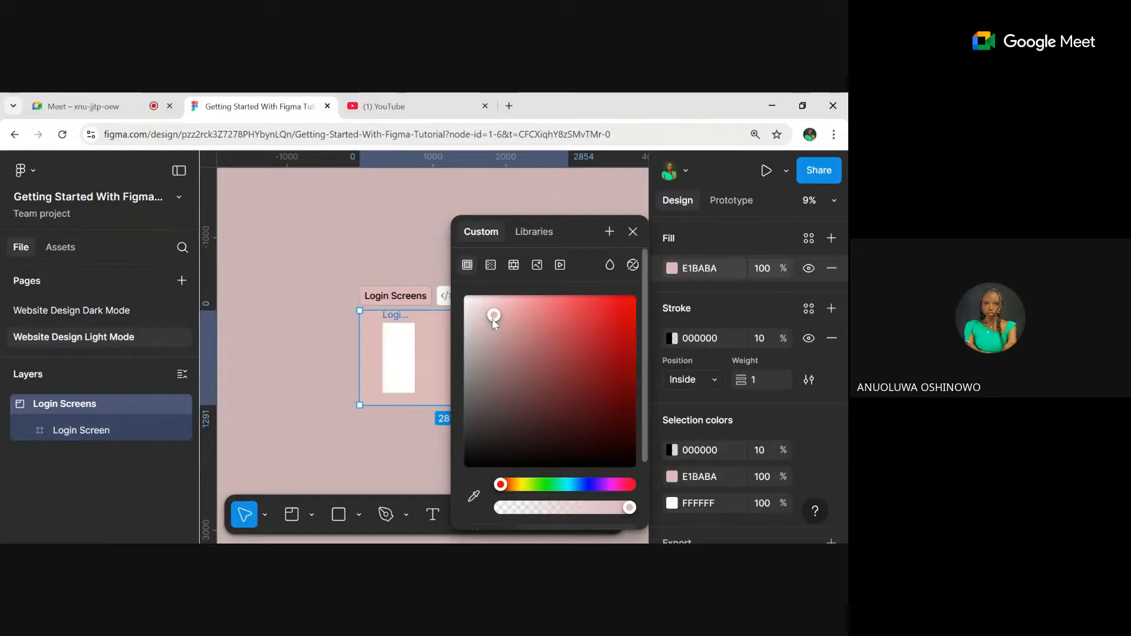
click(610, 485)
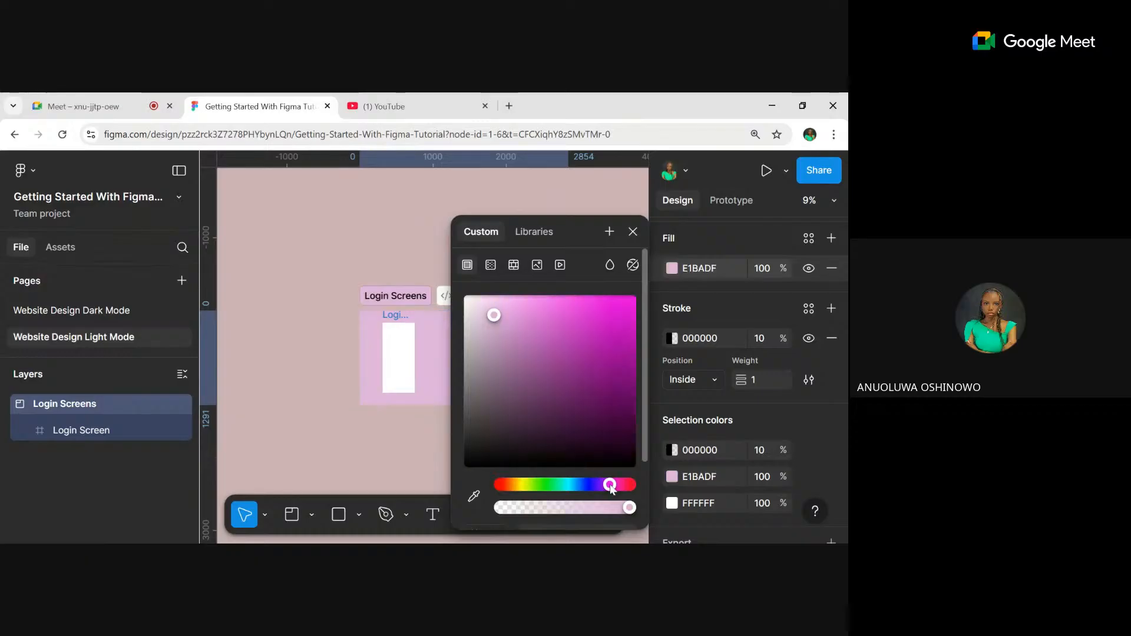
- Bring the Login Screen frame to the front of the section, and send it to the back
click(404, 345)
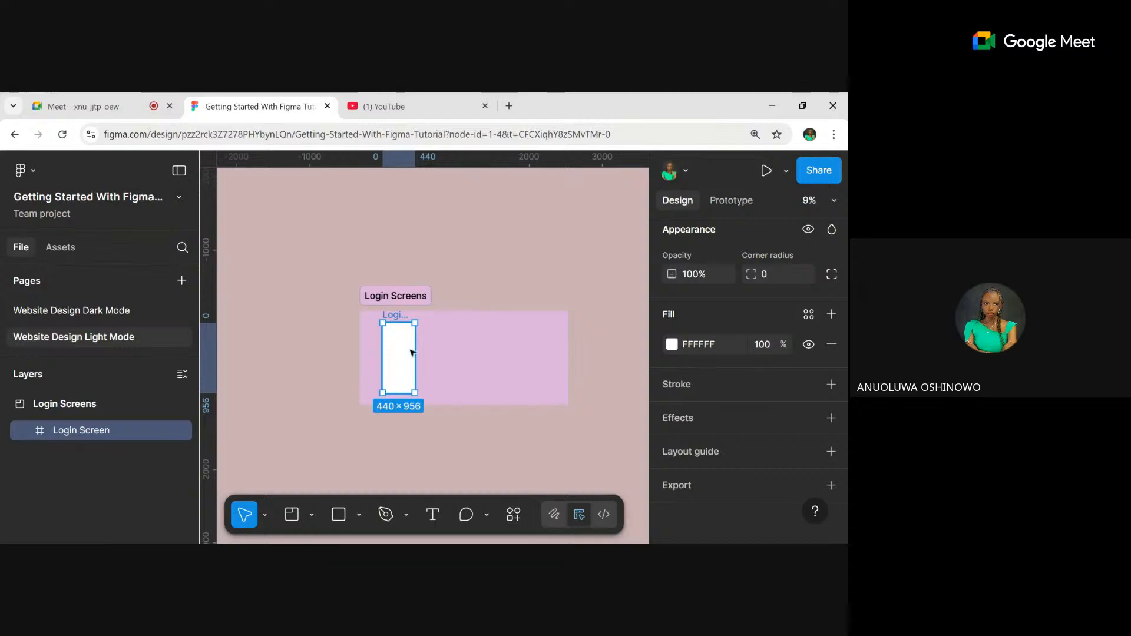
scroll(405, 348, up, 5)
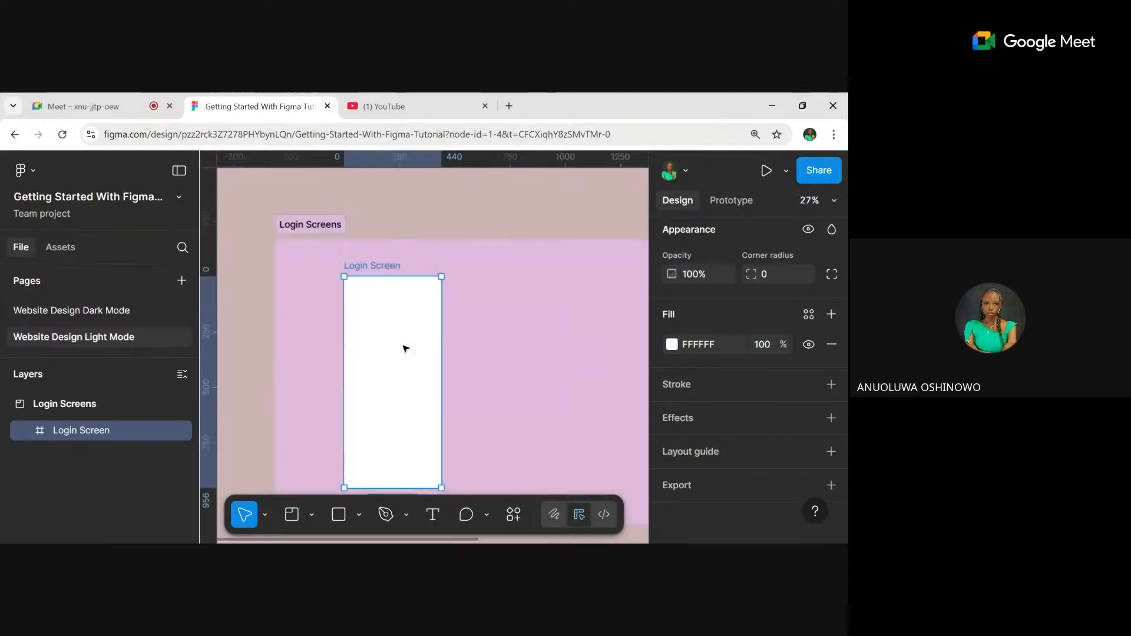
right_click(399, 335)
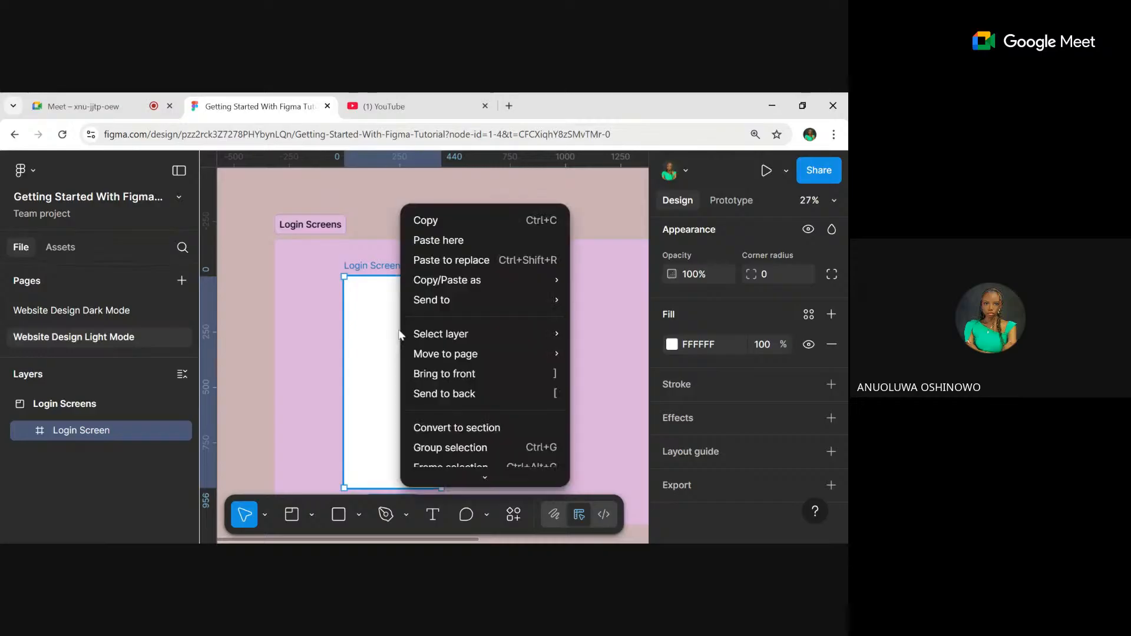
click(472, 374)
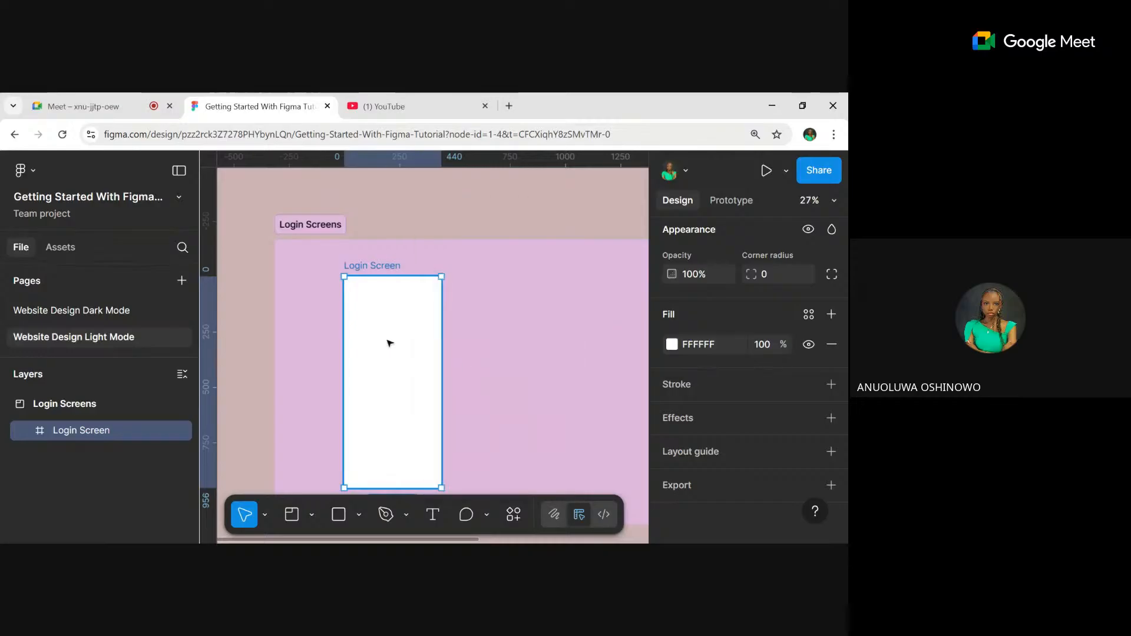
right_click(389, 344)
click(450, 395)
- Shift the Login Screen frame slightly right and up inside the Login Screens section
drag(387, 327, 628, 322)
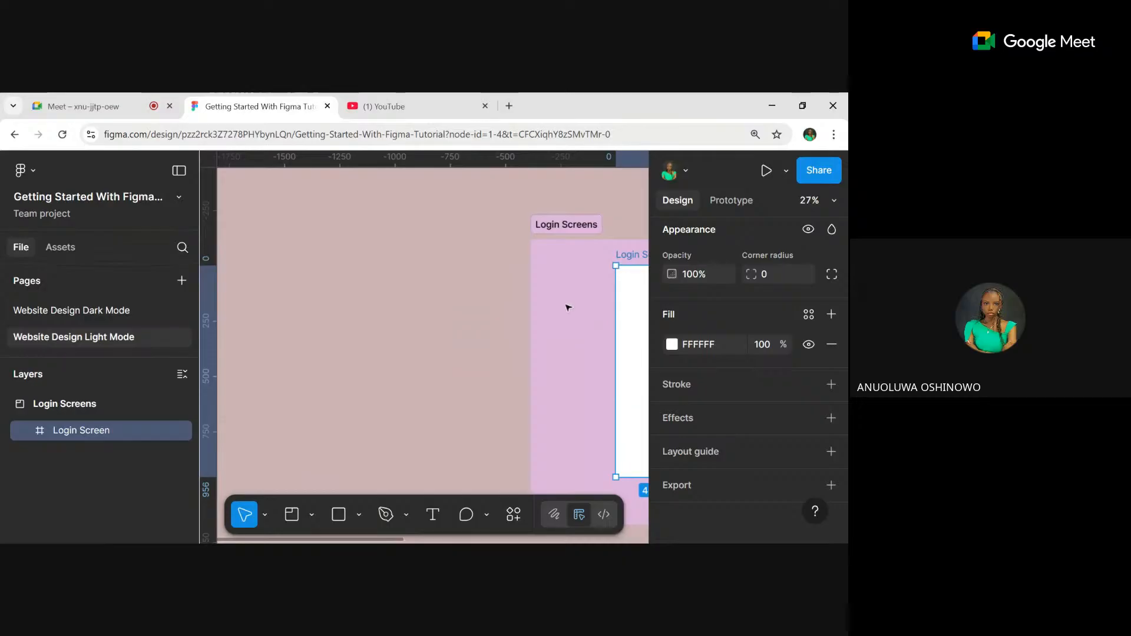
scroll(568, 307, right, 10)
scroll(568, 307, left, 3)
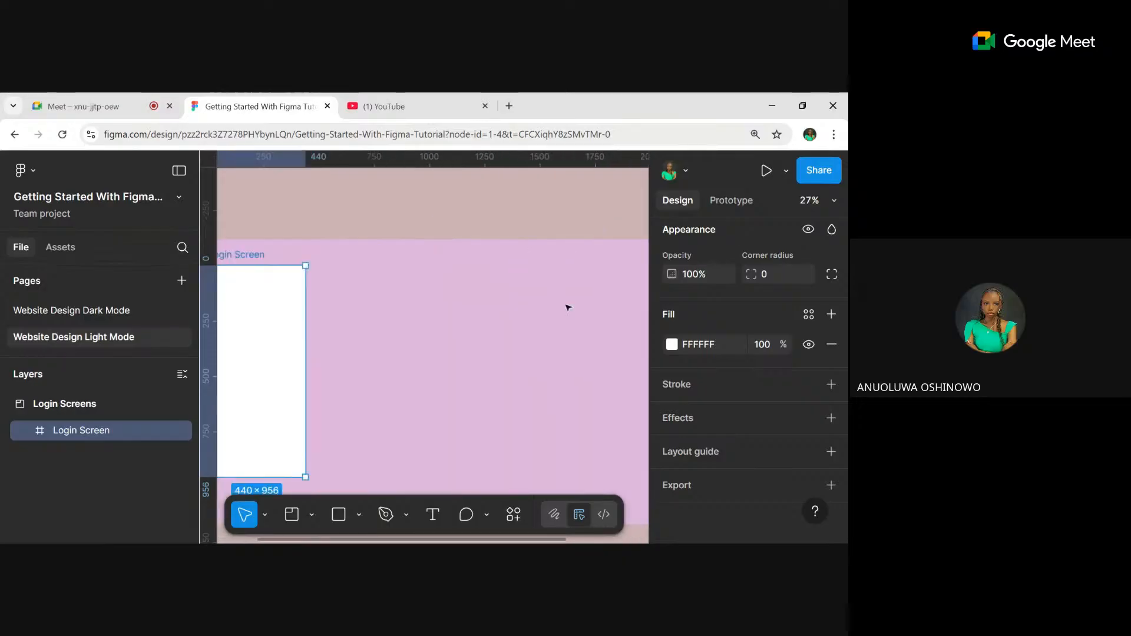
scroll(568, 305, down, 2)
- Place a default 100 × 100 frame near the middle of the Login Screen frame and fill it with red AA2424
click(318, 515)
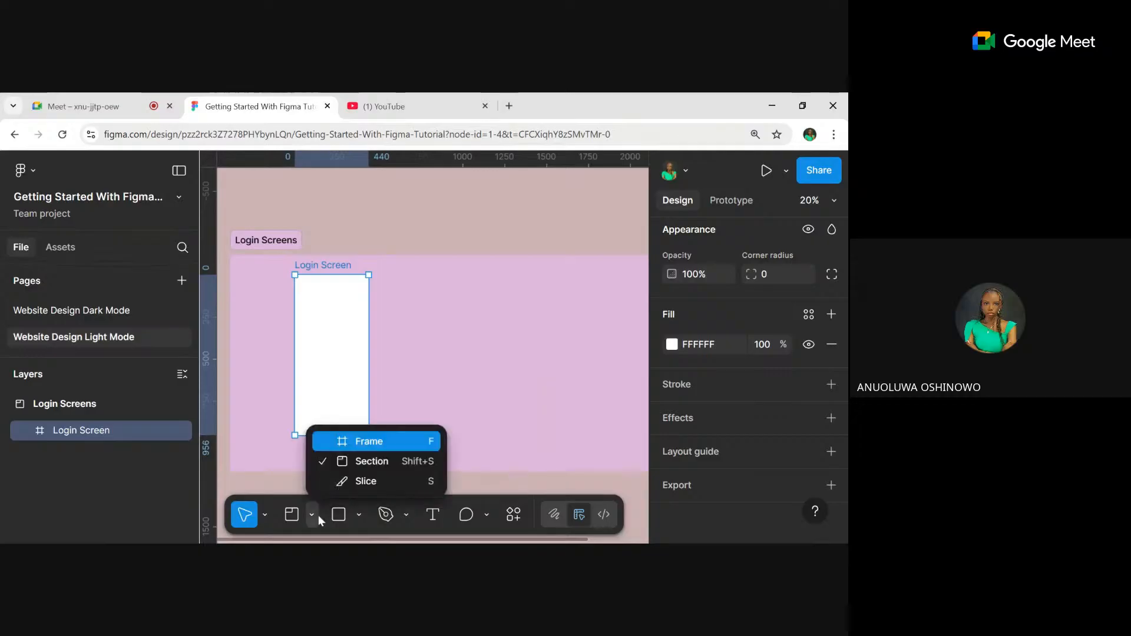
click(389, 441)
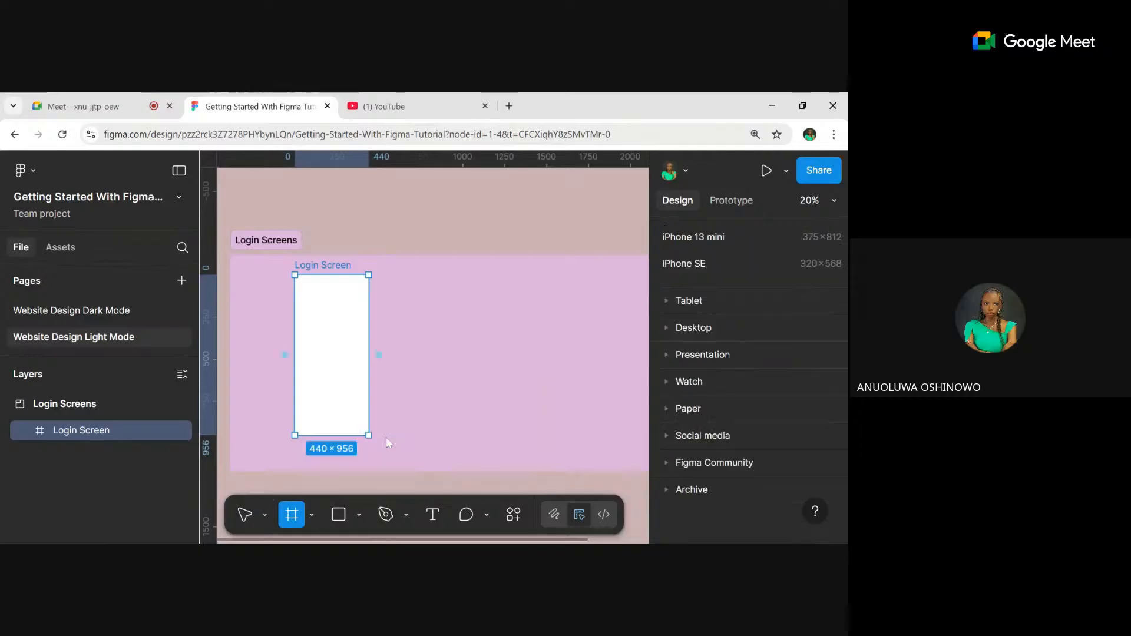
click(340, 354)
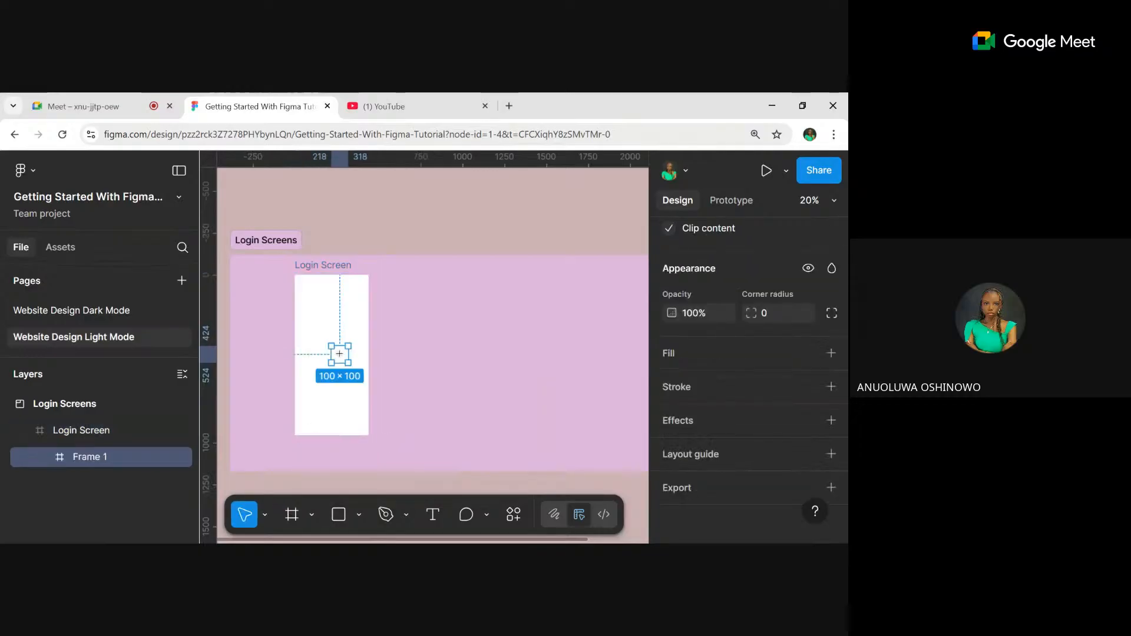
click(677, 360)
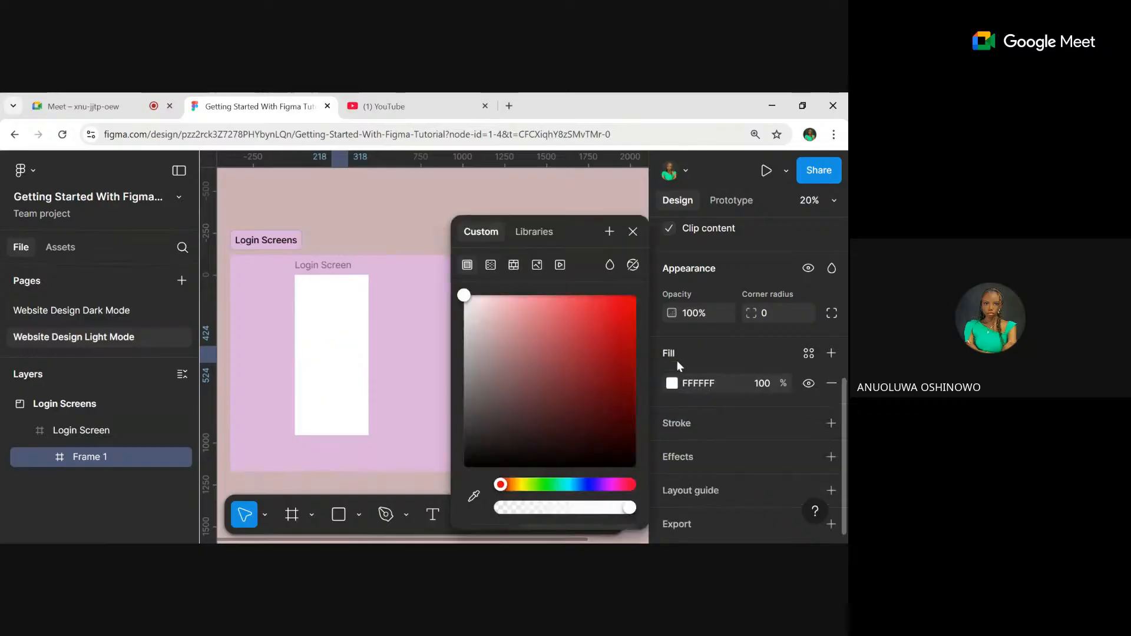
click(599, 353)
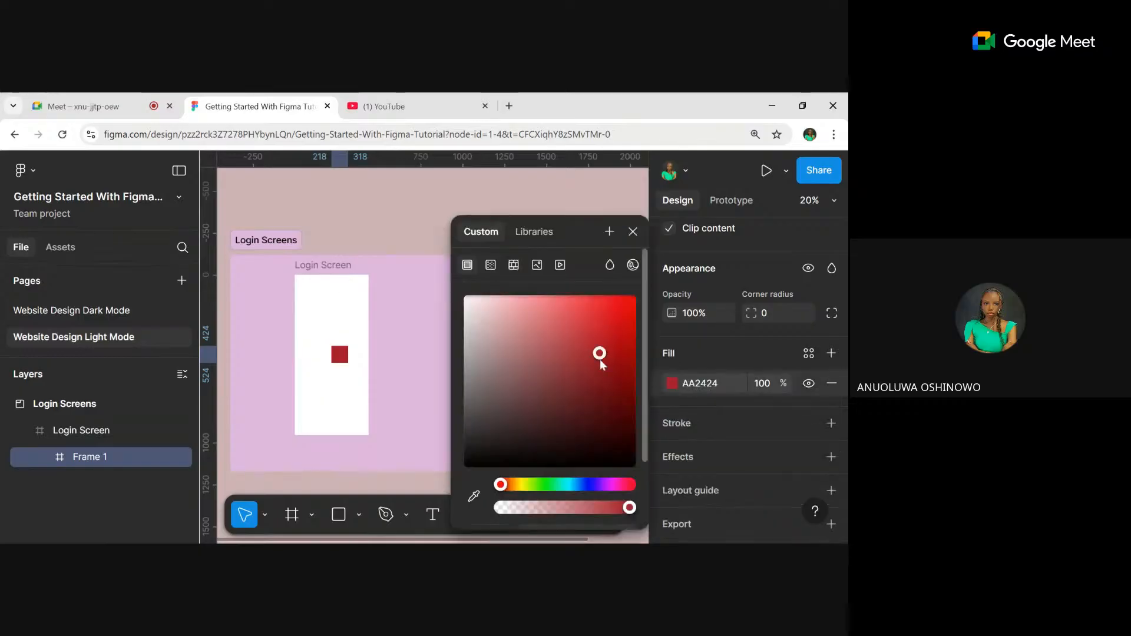
- Bring the red frame inside Login Screen to the front, and send it to the back twice
right_click(340, 354)
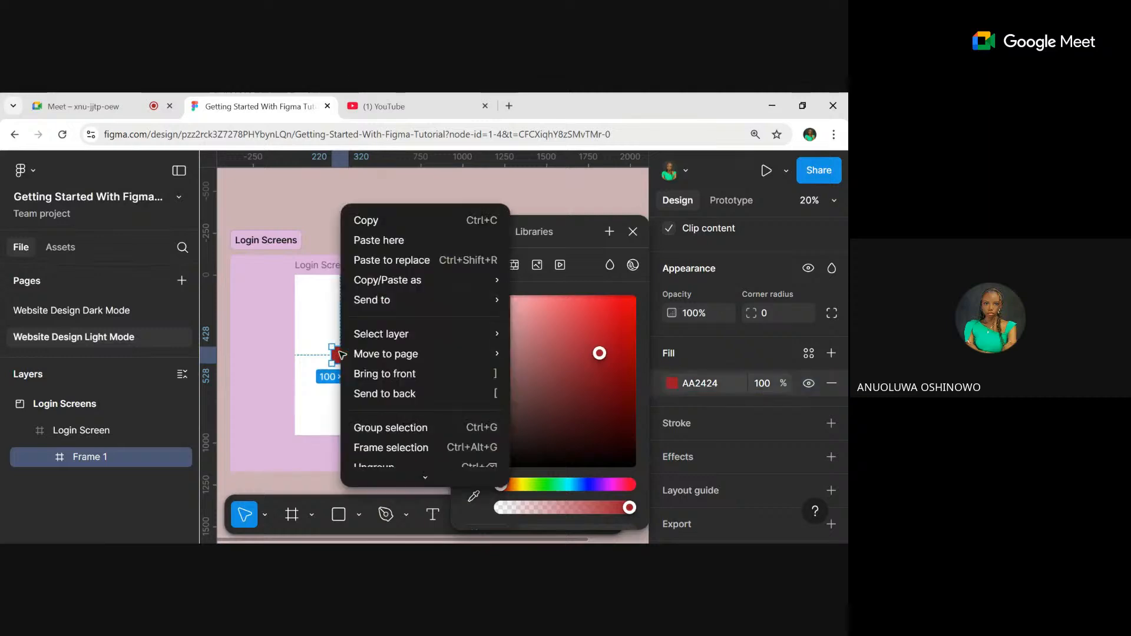
mouse_move(356, 362)
click(386, 373)
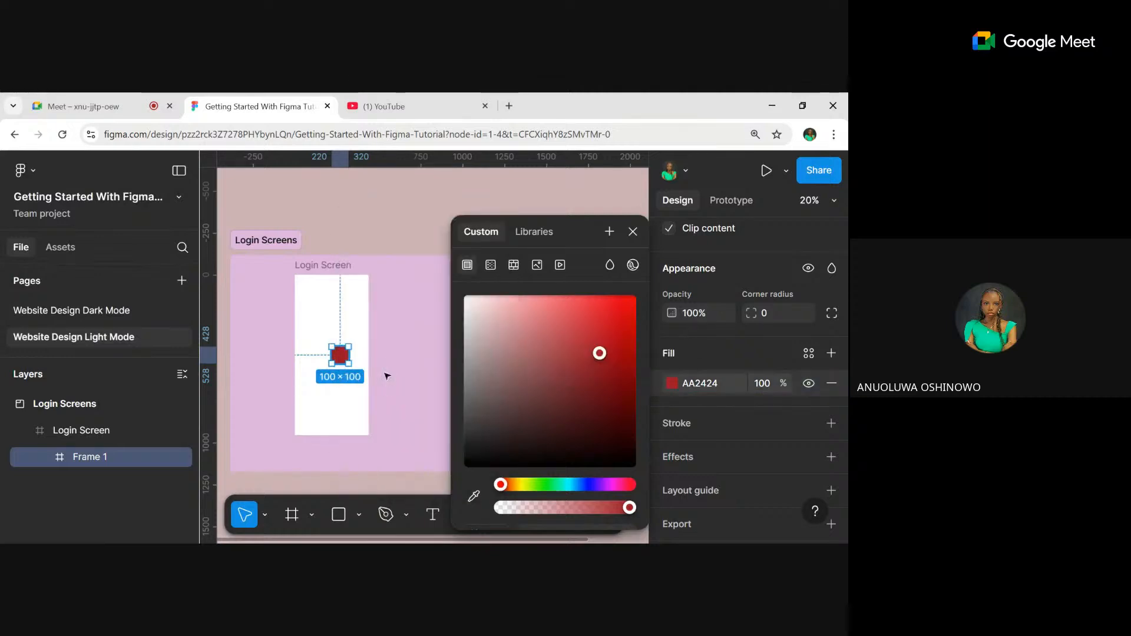
right_click(347, 361)
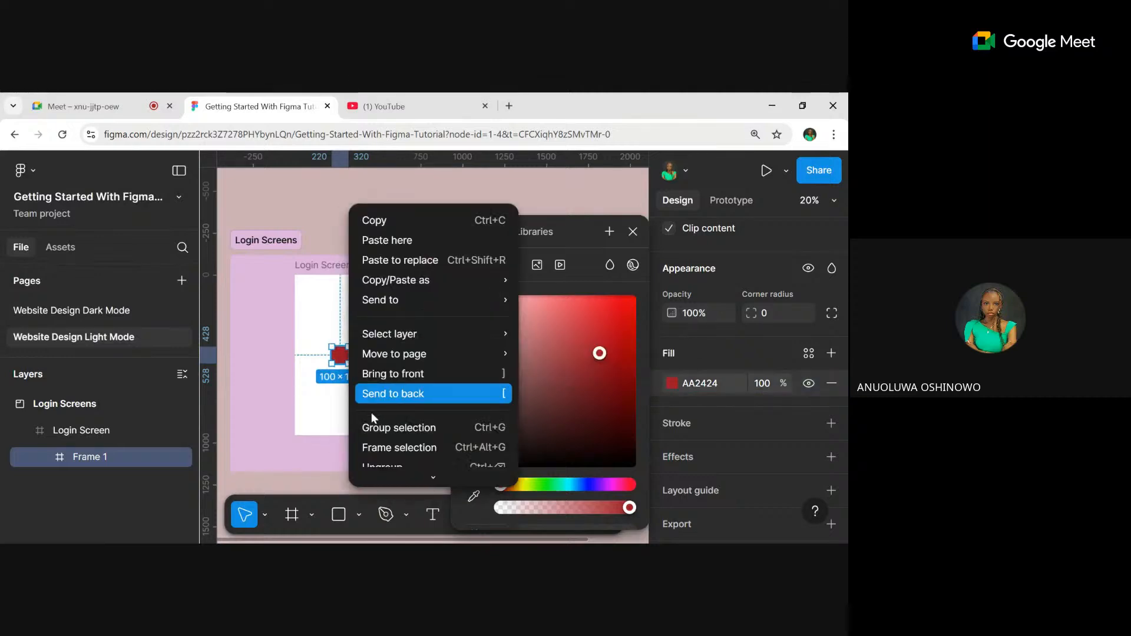
click(380, 395)
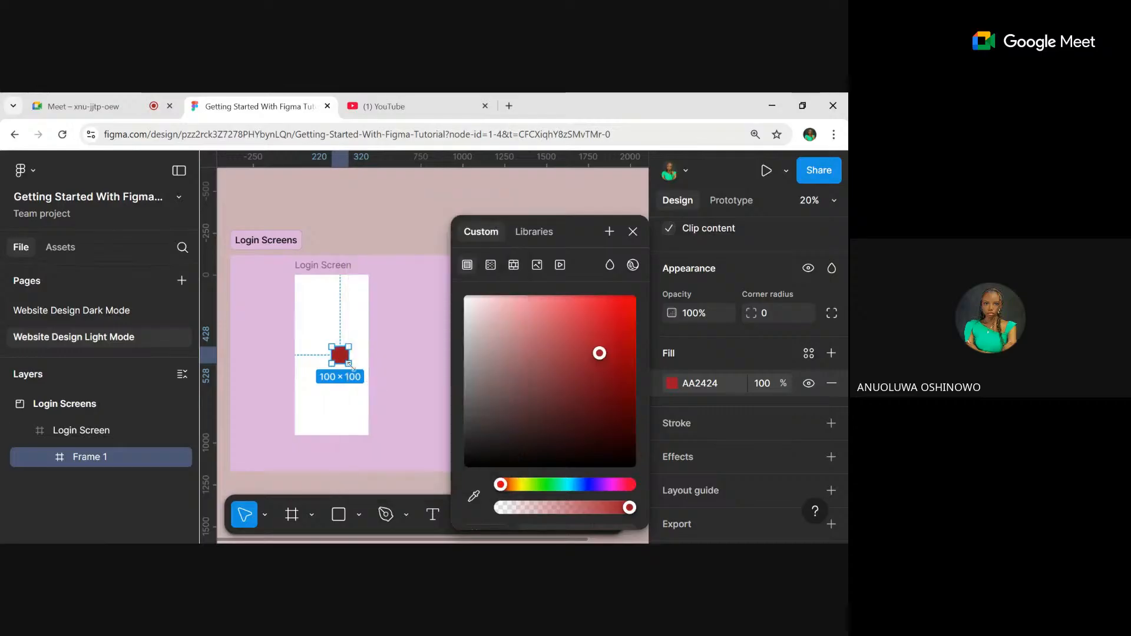
right_click(342, 362)
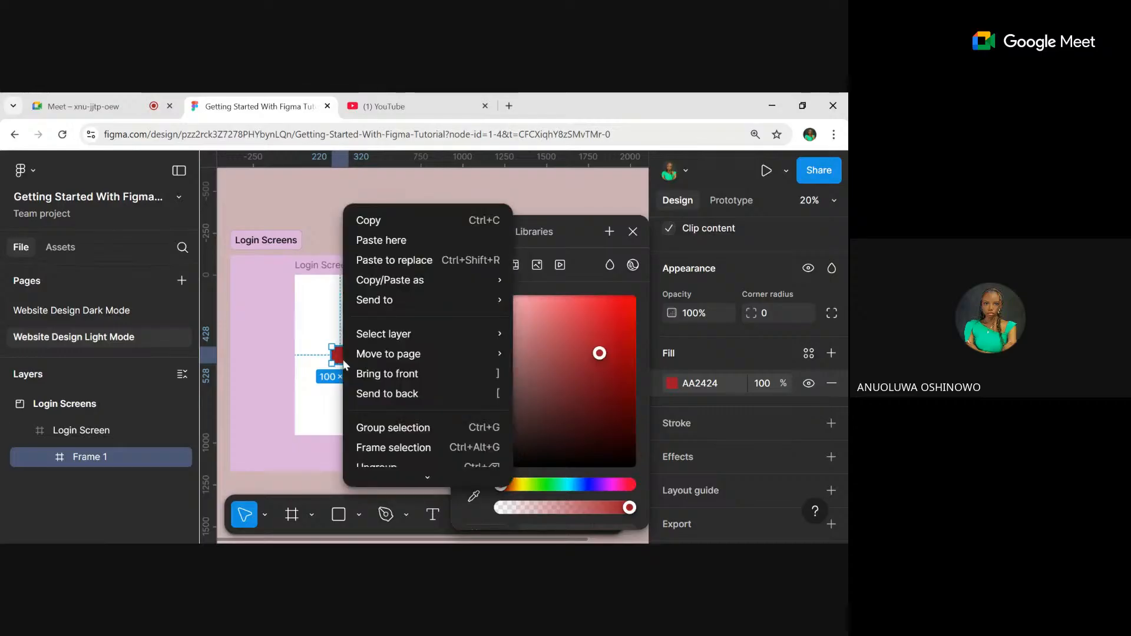
click(380, 393)
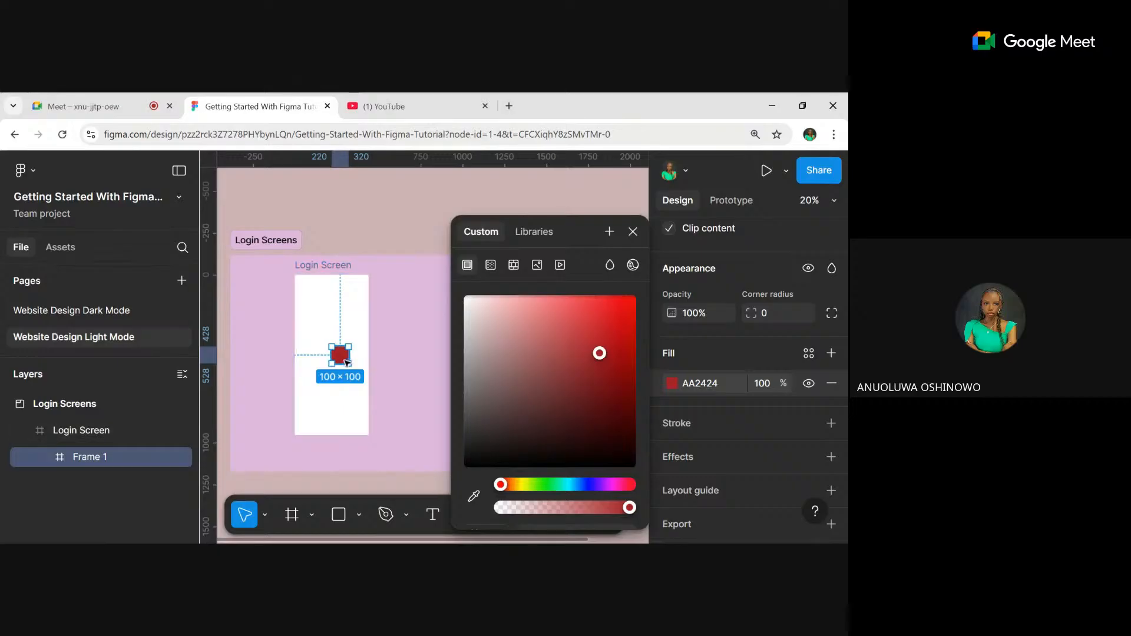
- Move the red frame out of Login Screen into the section to its left, and shift Login Screen left underneath it
drag(243, 336, 283, 331)
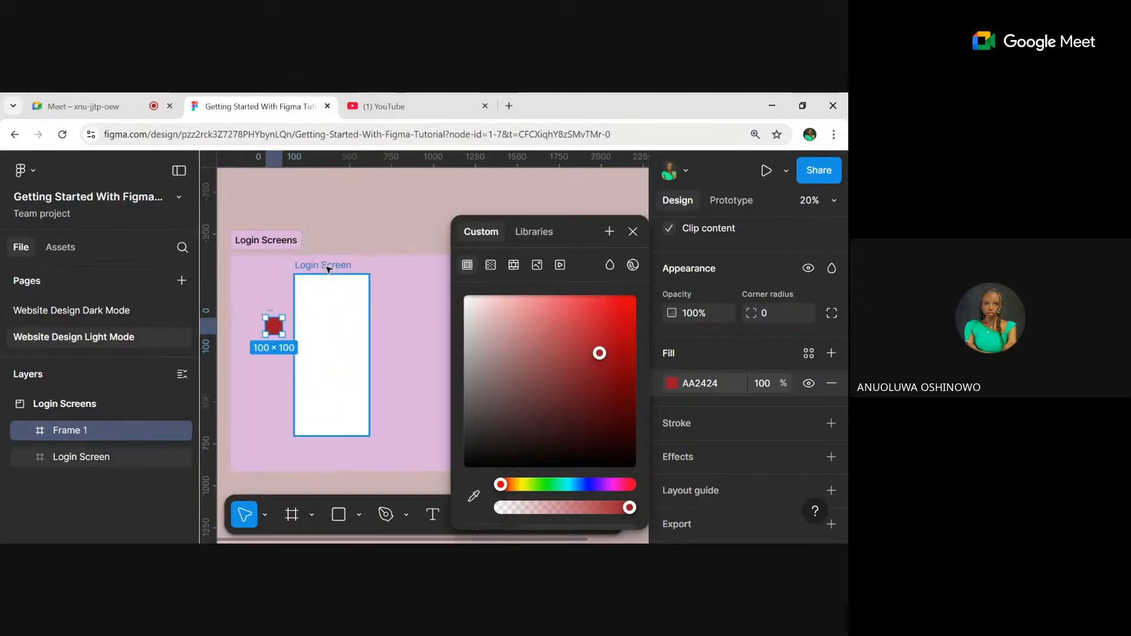
drag(328, 267, 278, 263)
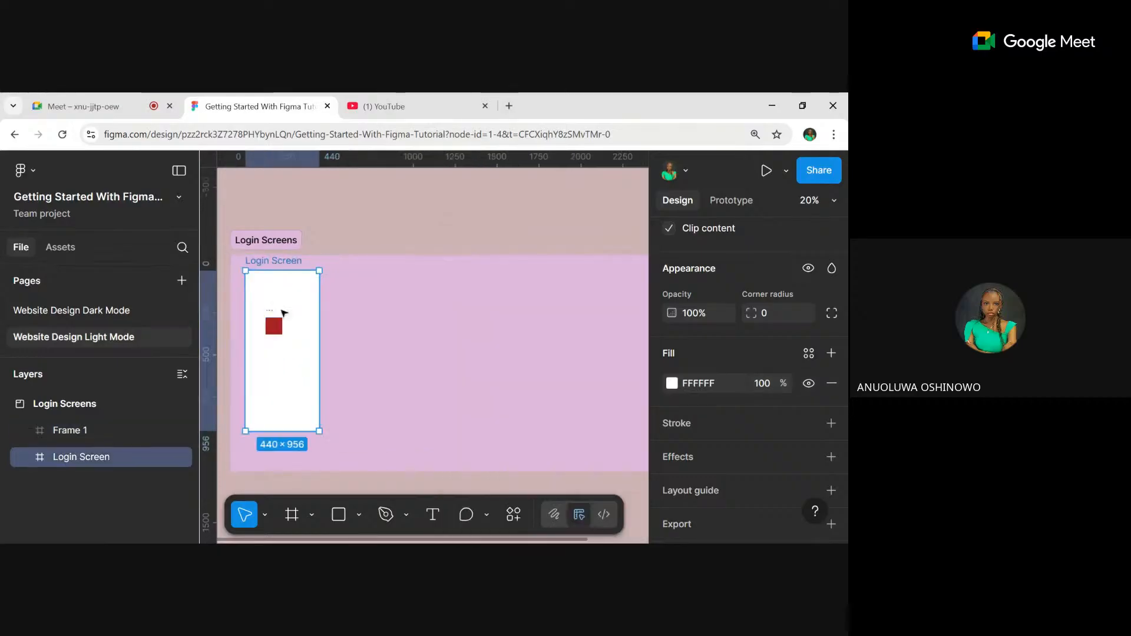
- Reorder the red frame's layer below Login Screen in the Login Screens section and leave it unlocked
click(276, 328)
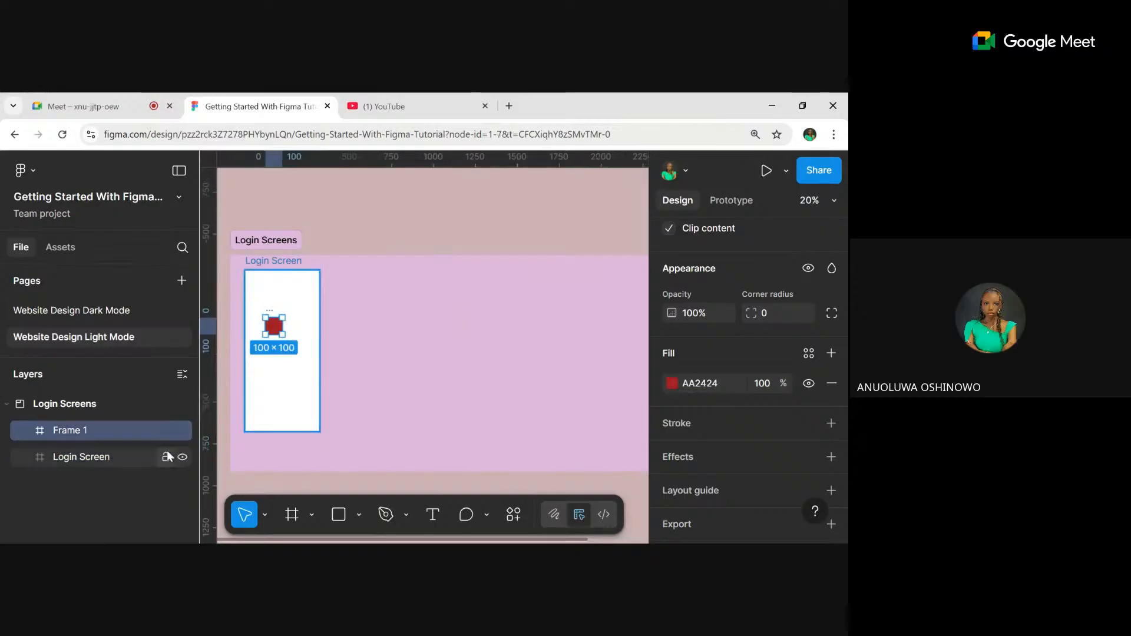
drag(133, 432, 136, 471)
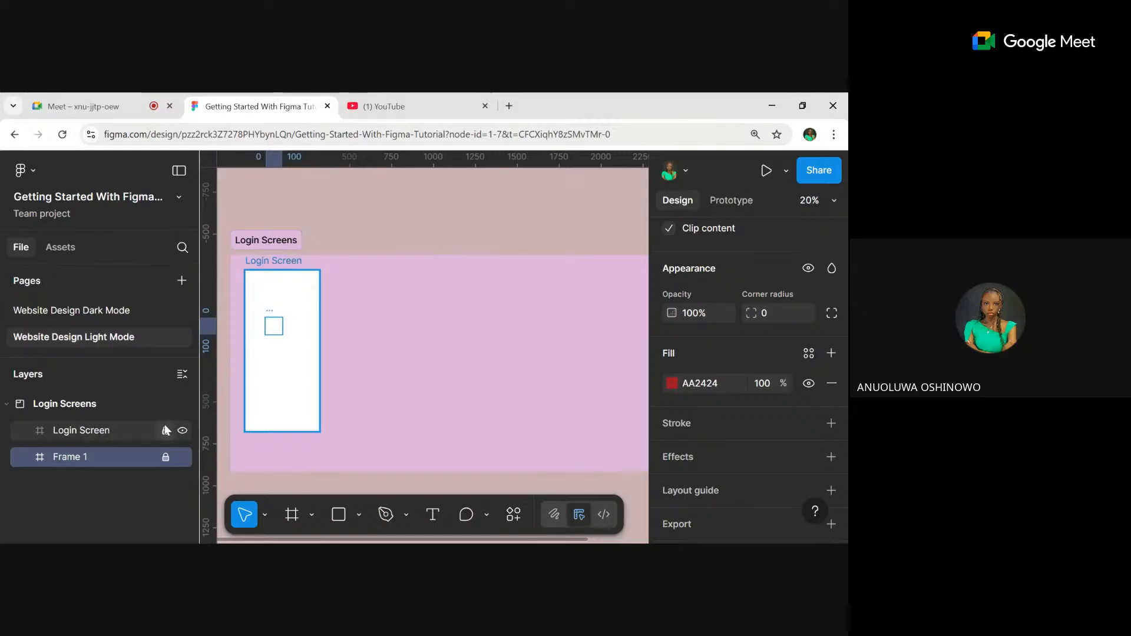
click(167, 457)
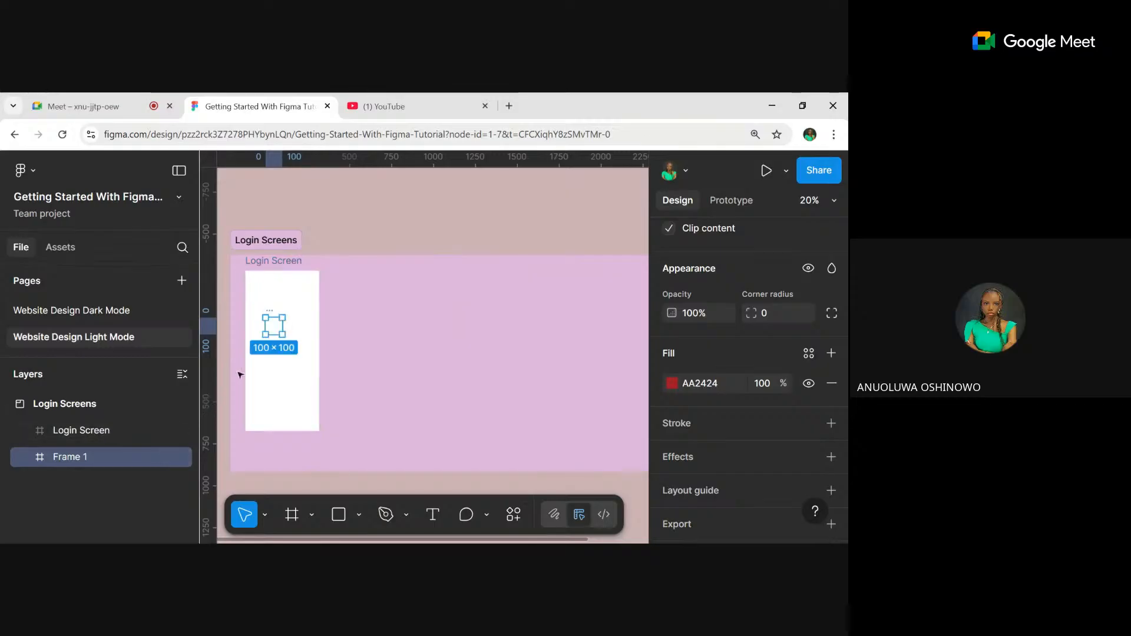
- Examine how the red frame and Login Screen overlap on the canvas, and check the red frame's layer and fill
click(400, 338)
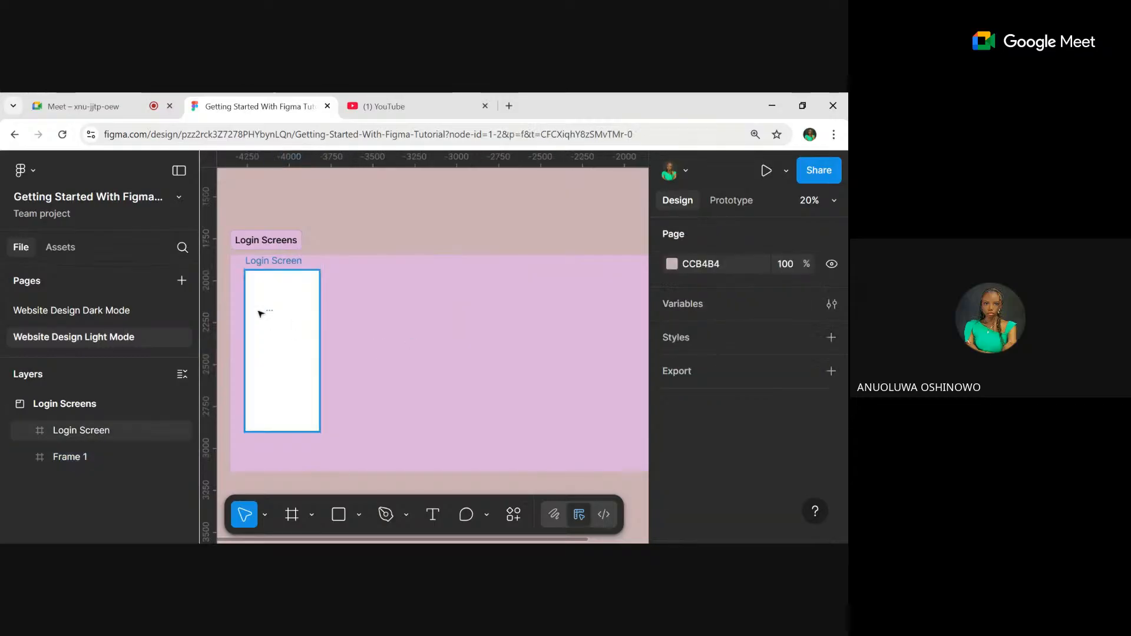
ctrl+scroll(277, 312, up, 5)
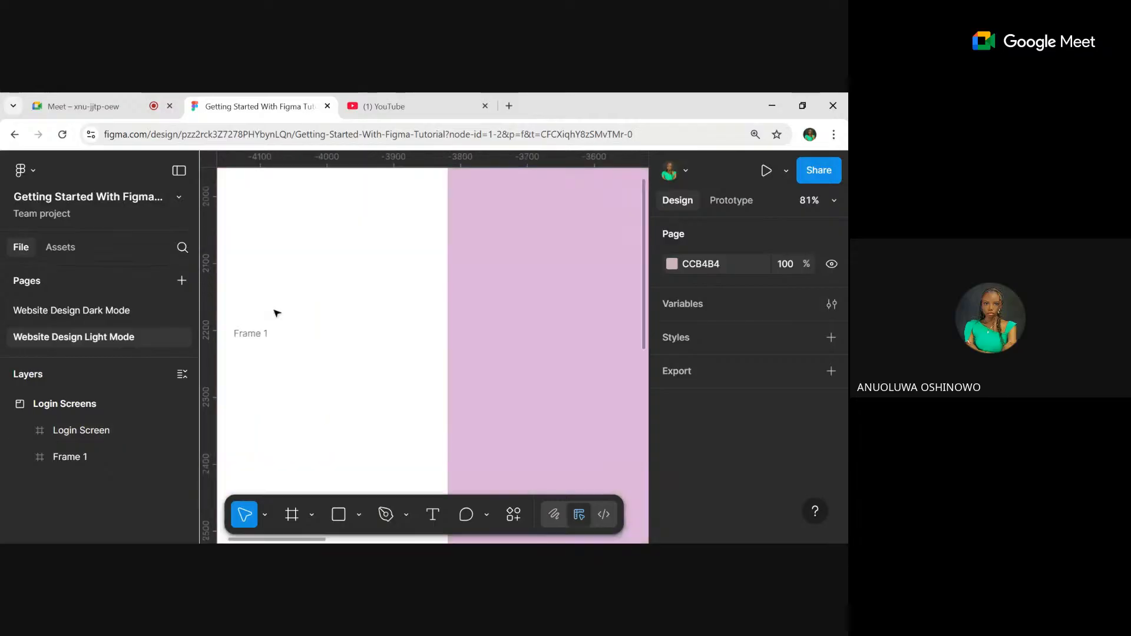
click(246, 344)
ctrl+scroll(285, 318, down, 4)
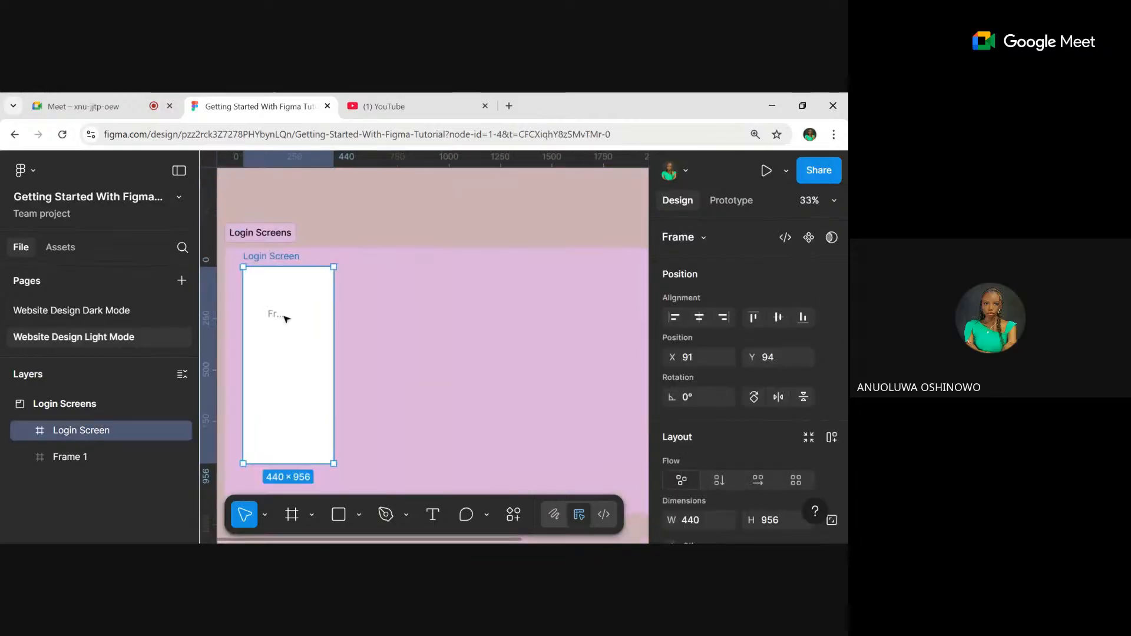
click(411, 328)
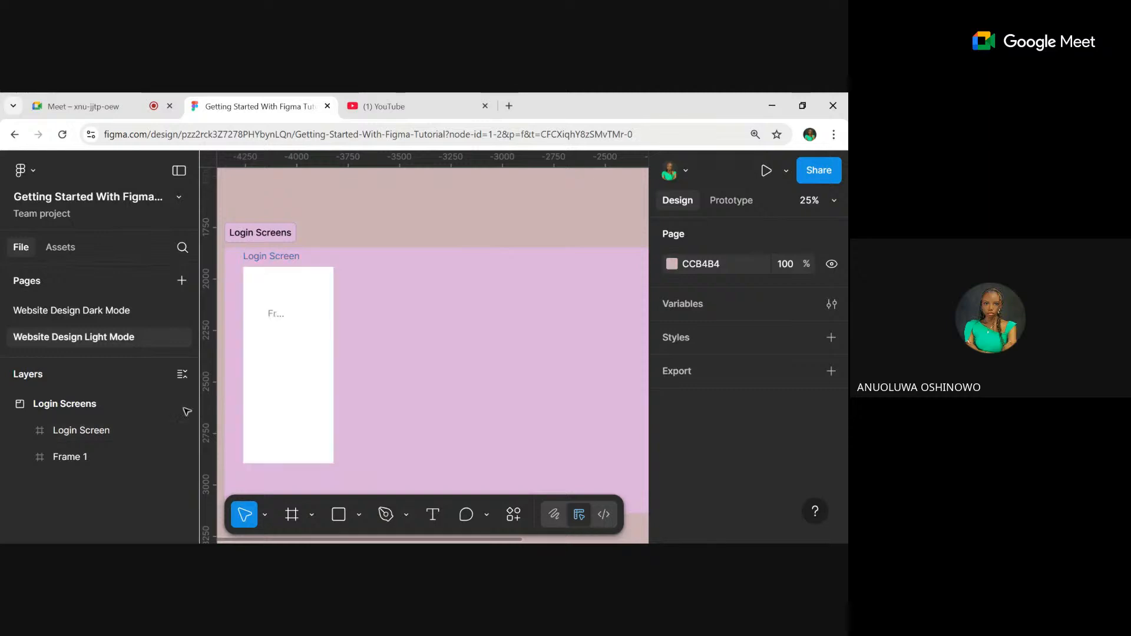
click(126, 459)
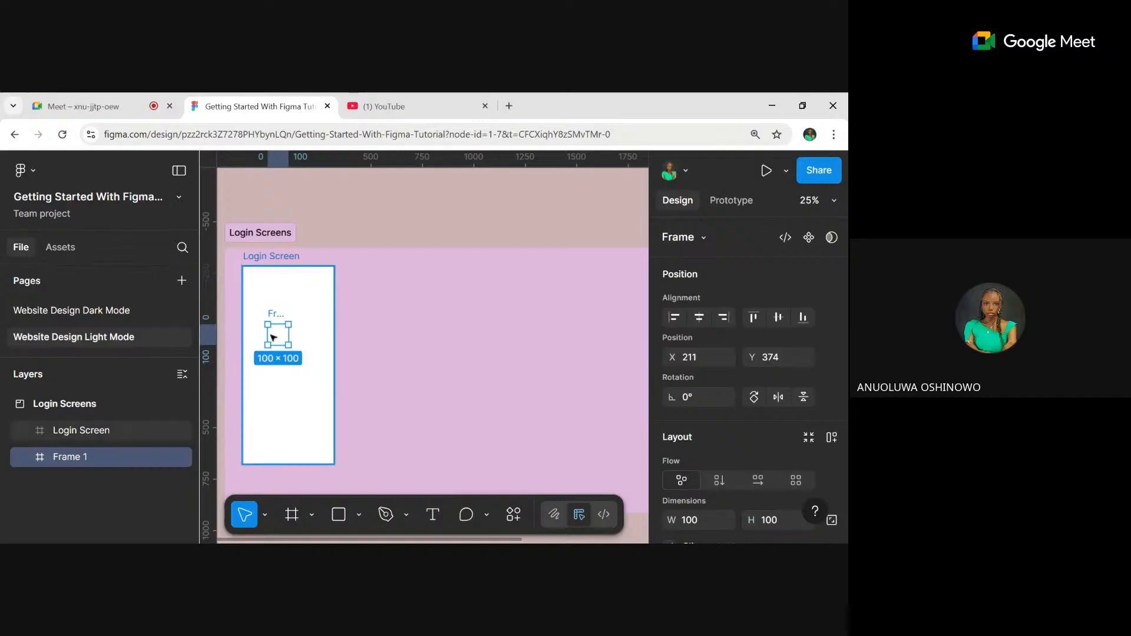
scroll(793, 418, down, 5)
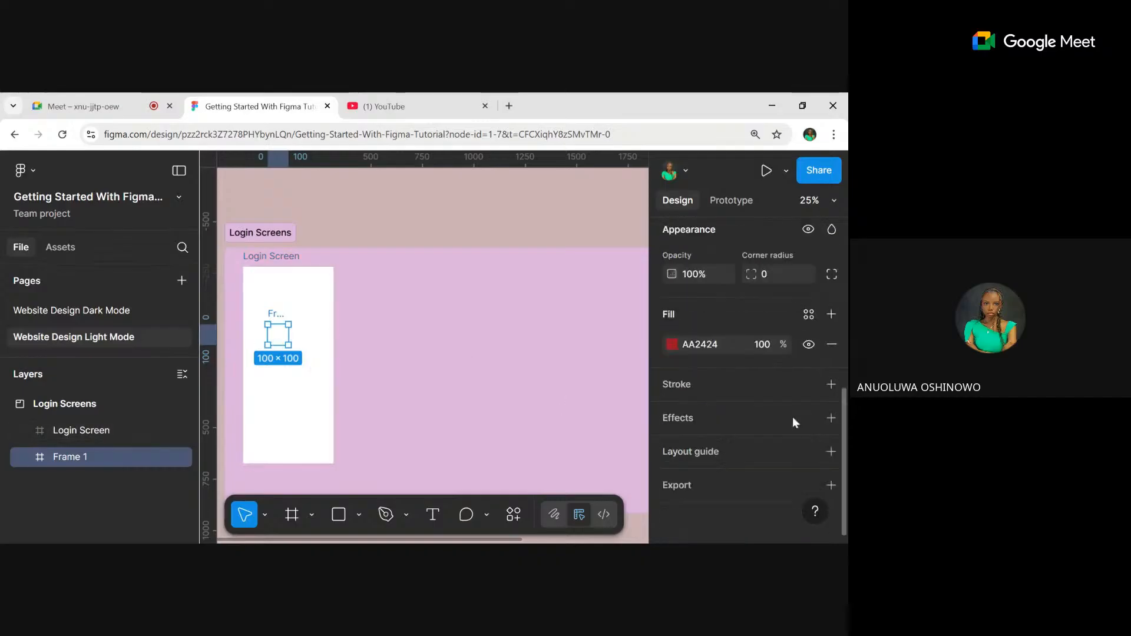
click(462, 348)
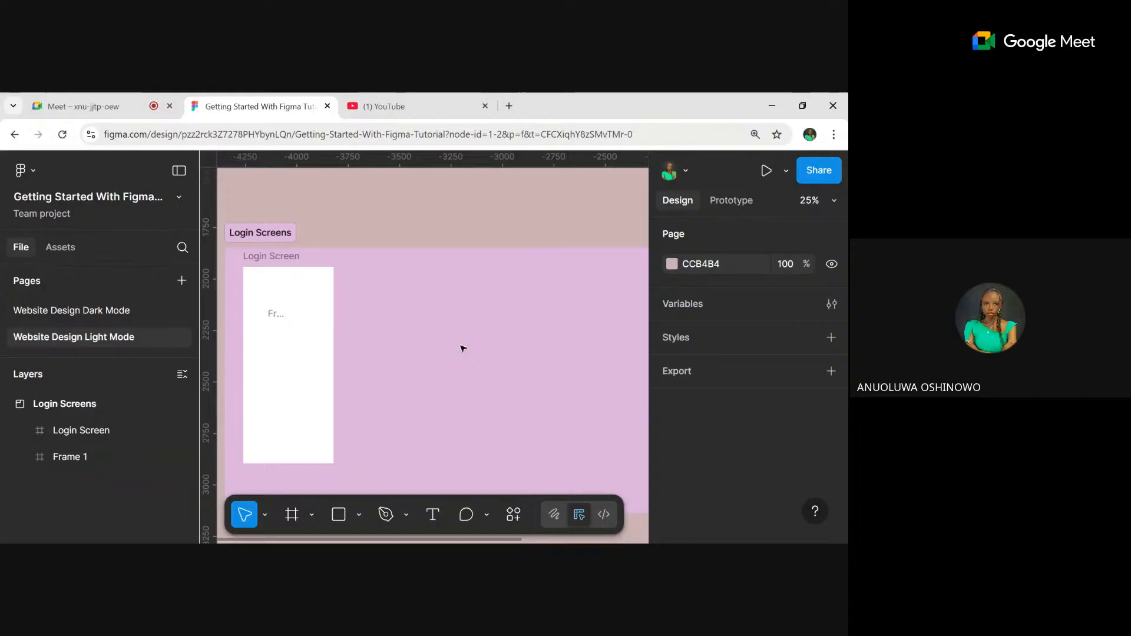
click(262, 317)
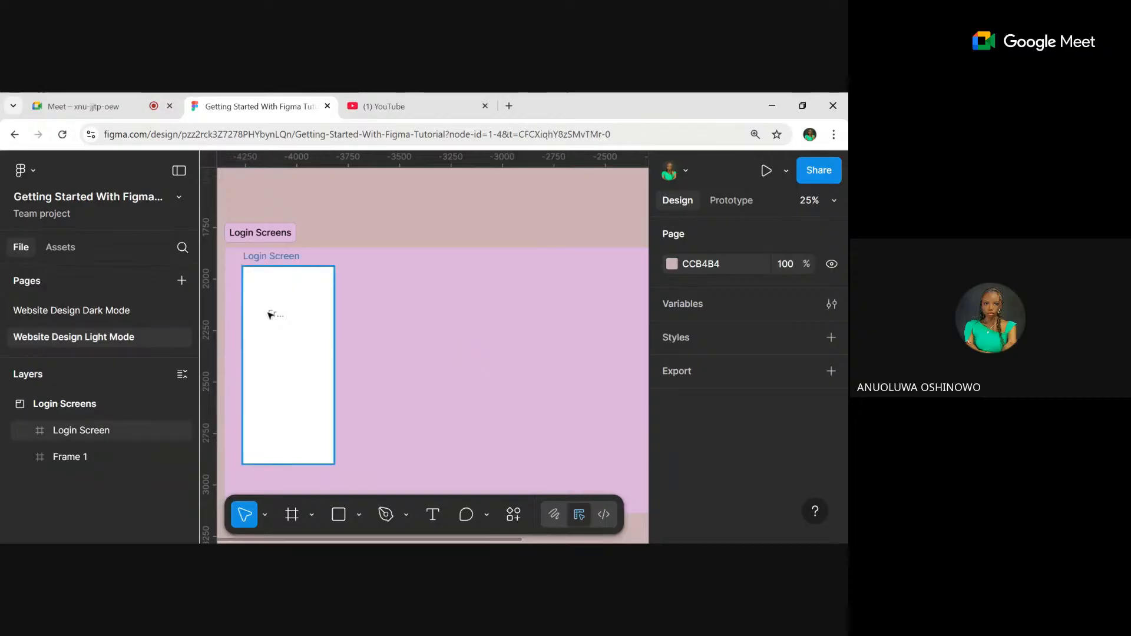
- Bring the red frame in the Login Screens section to the front, above Login Screen
click(110, 463)
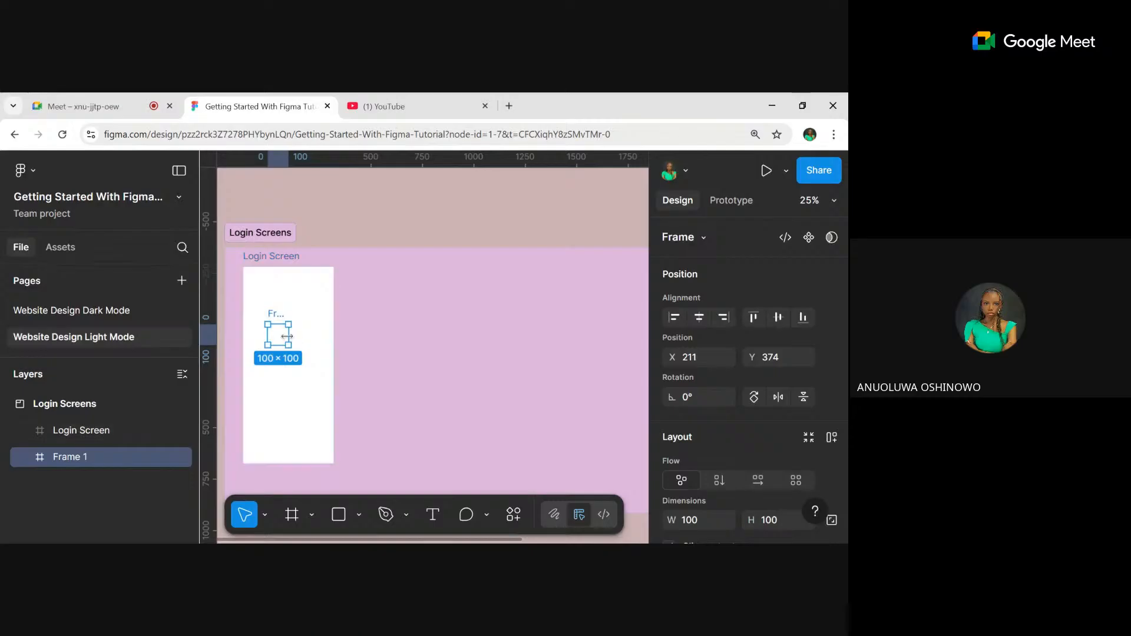
right_click(290, 335)
mouse_move(346, 346)
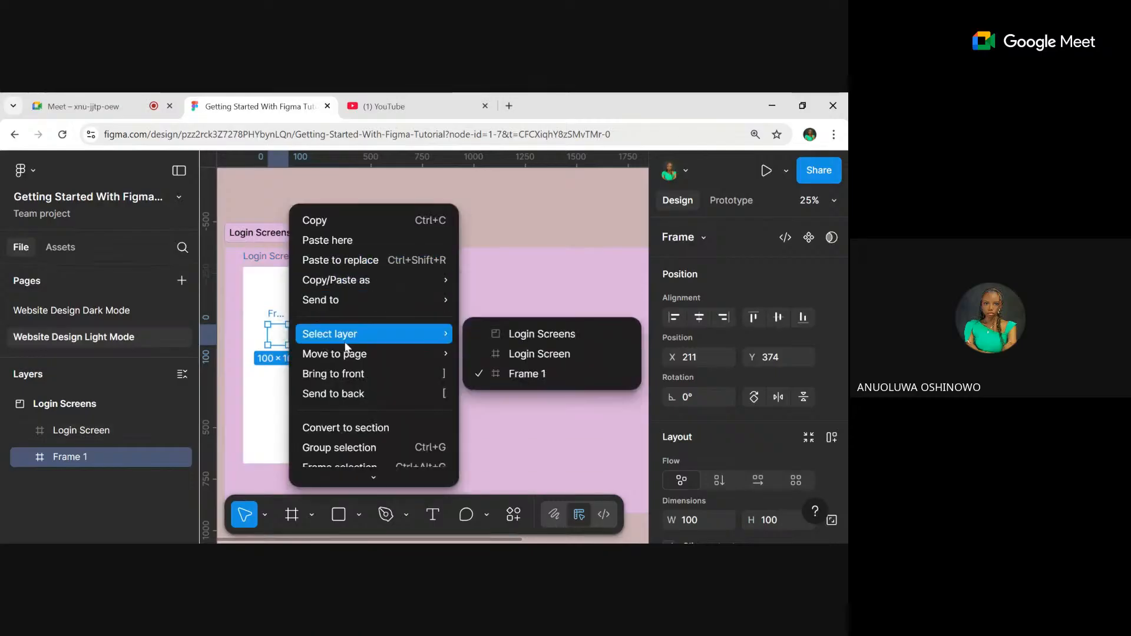
click(346, 373)
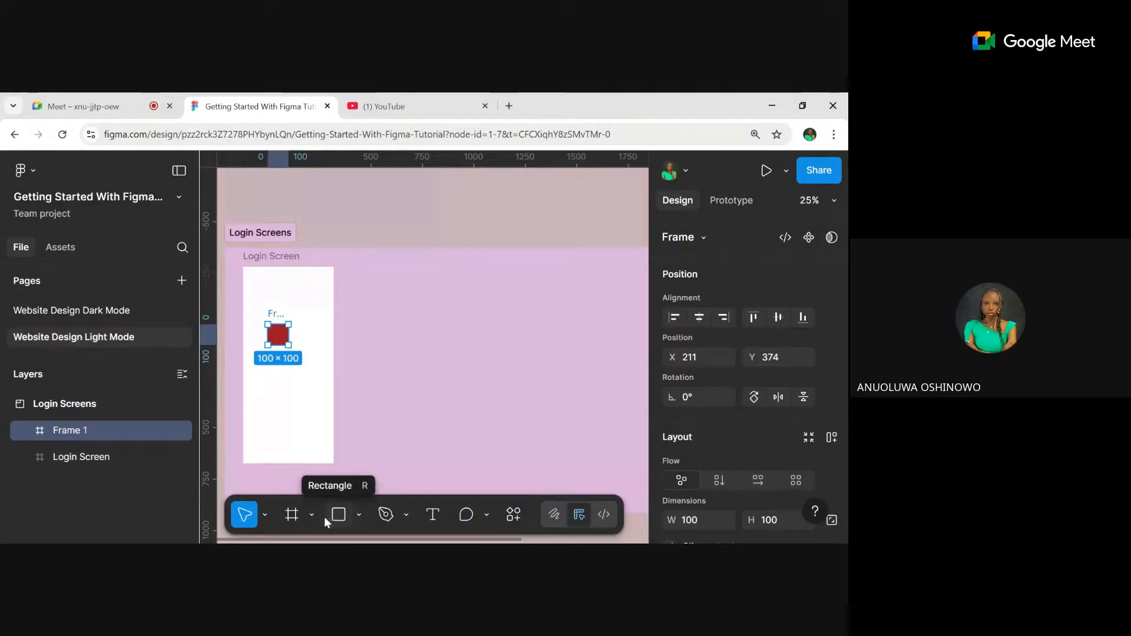
- Place a default 100 × 100 rectangle in the Login Screens section, to the right of Login Screen
click(359, 515)
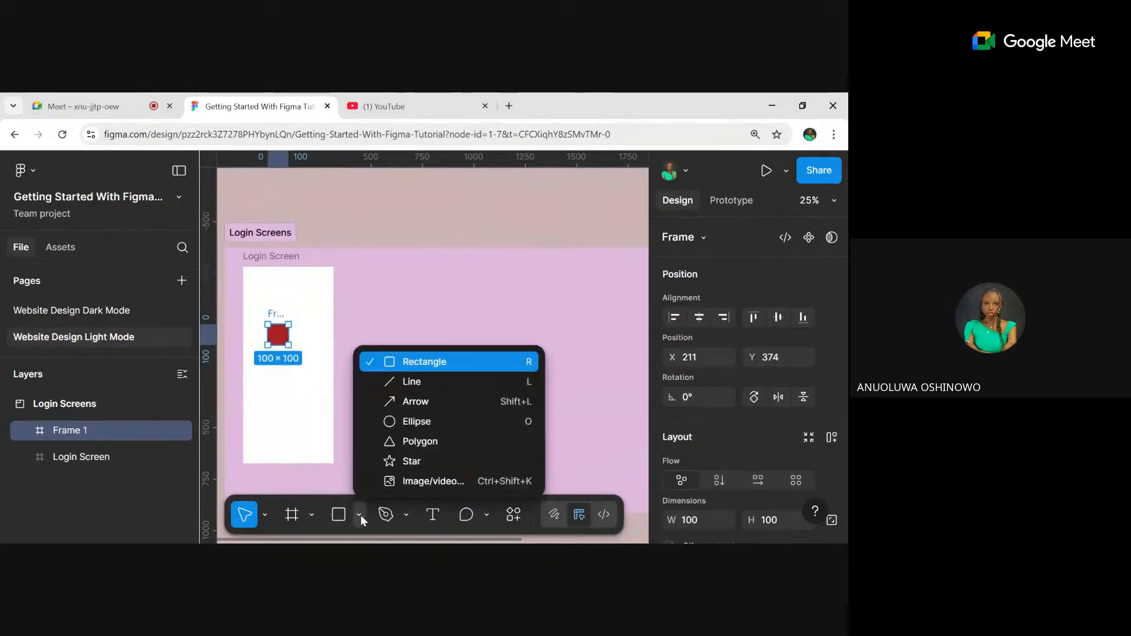
click(421, 365)
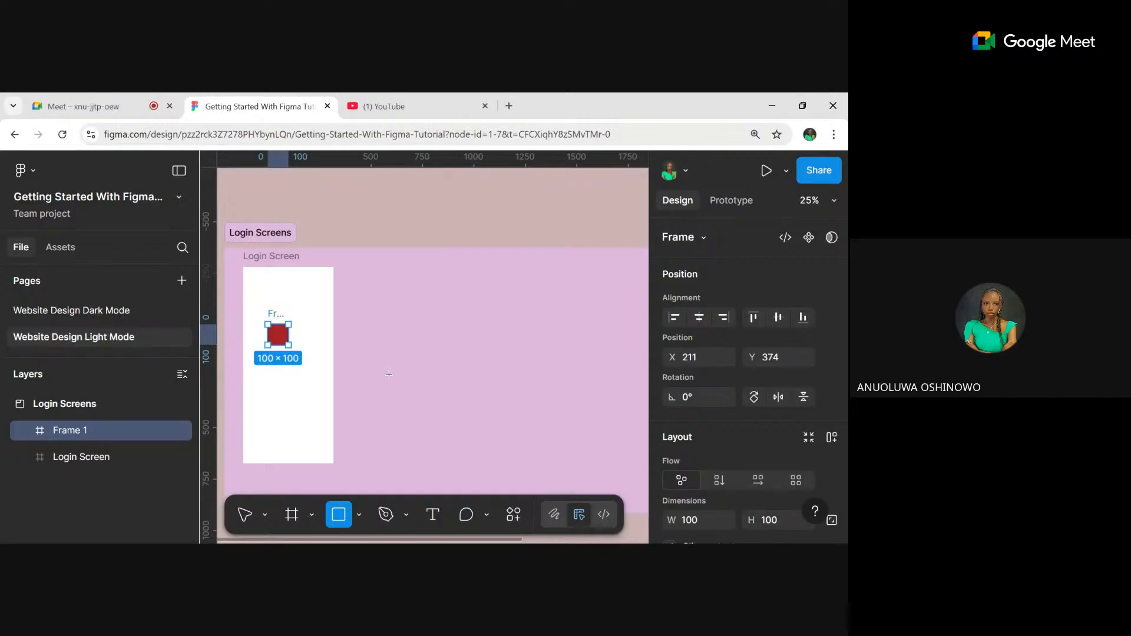
click(359, 519)
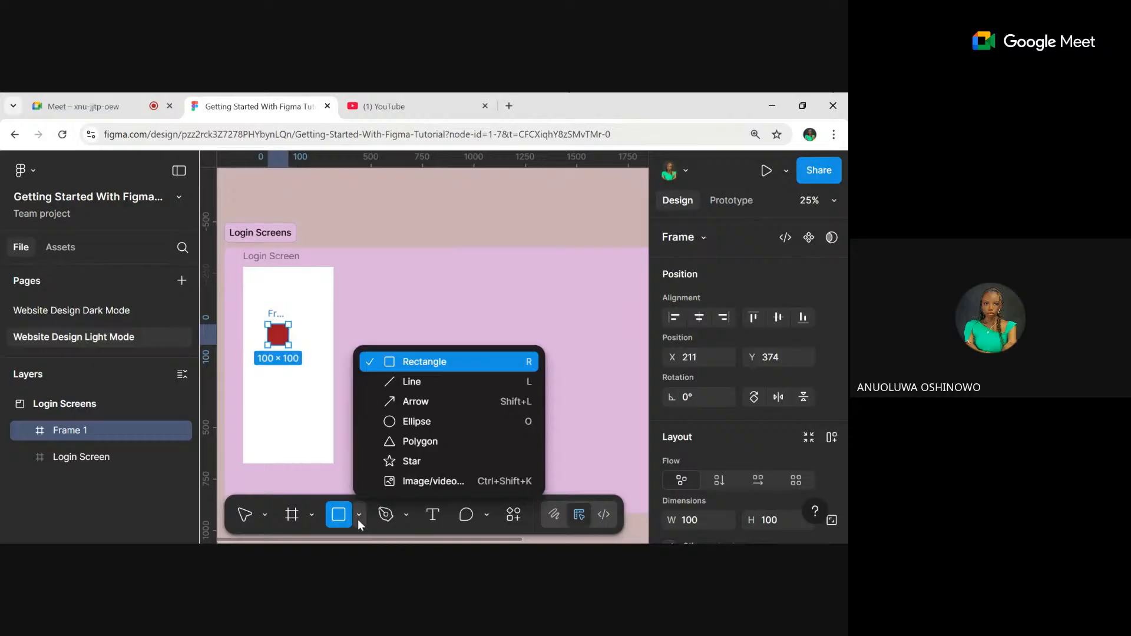
click(415, 364)
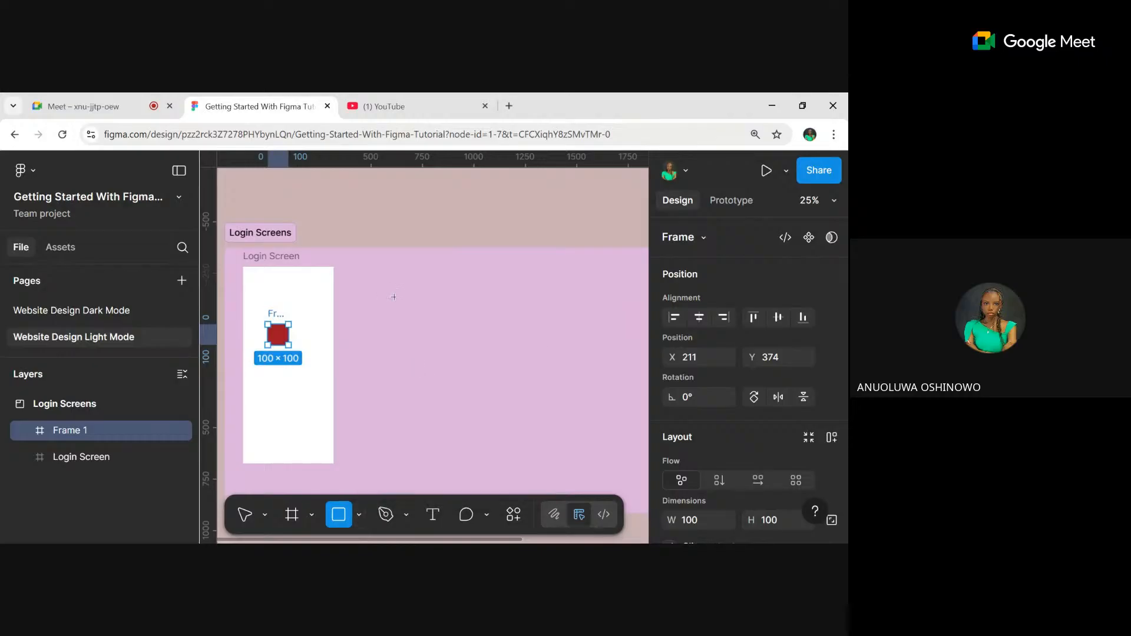
click(385, 327)
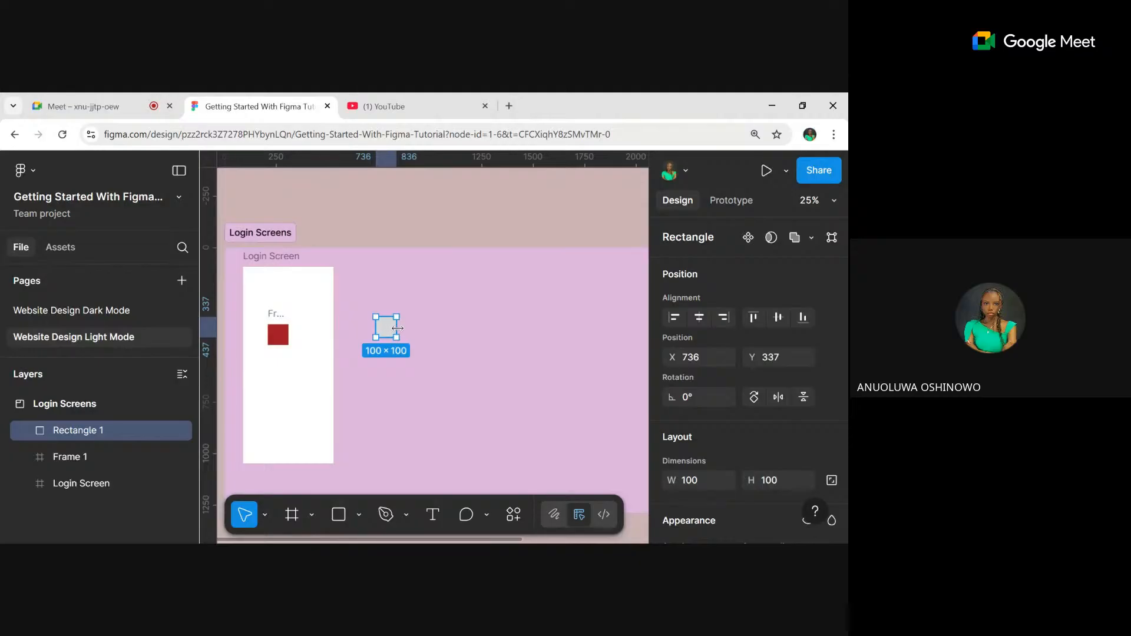
- Try a width of 200 on the new rectangle, and undo the change
scroll(386, 327, up, 3)
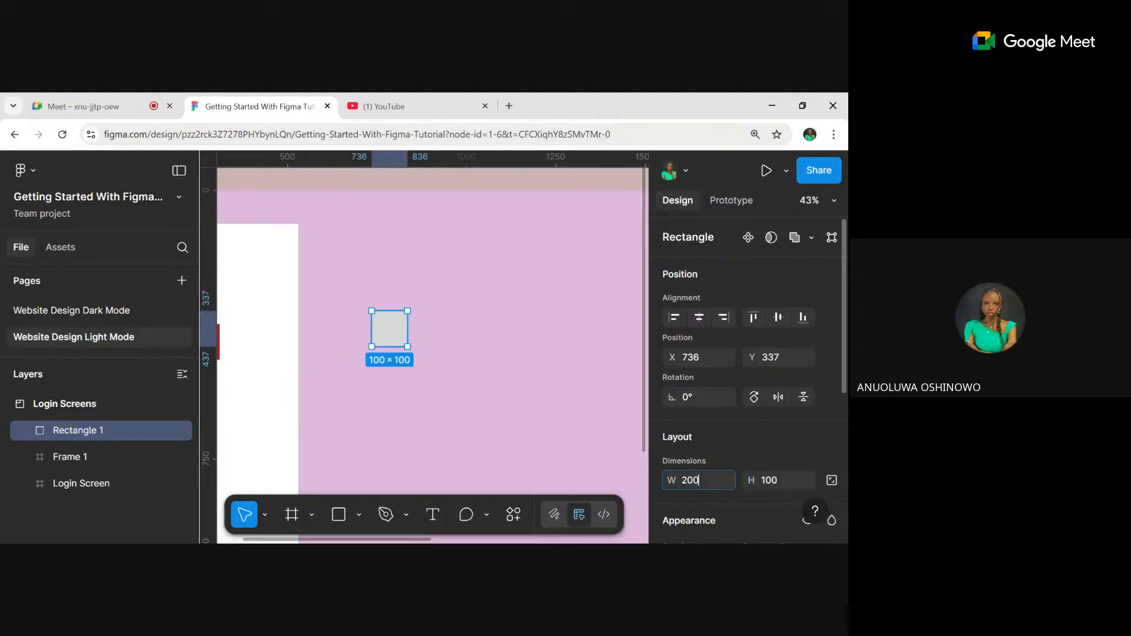
key(Return)
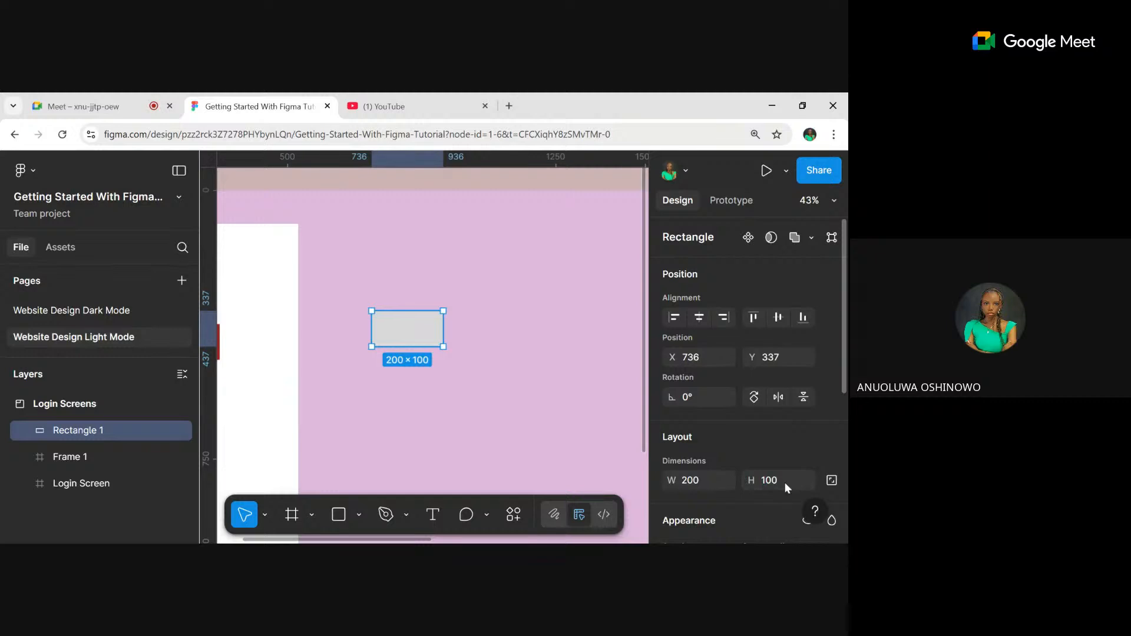
key(ctrl+z)
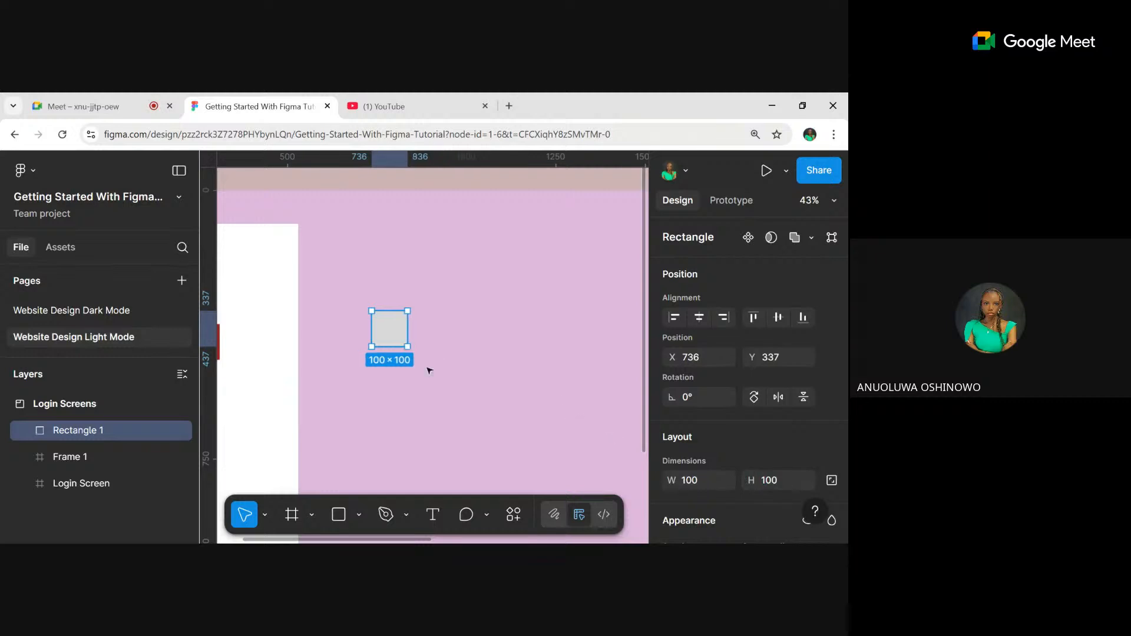
- Duplicate the grey rectangle, move the copy to its right, and stretch the copy to about 438 × 184
key(ctrl+d)
drag(402, 339, 501, 340)
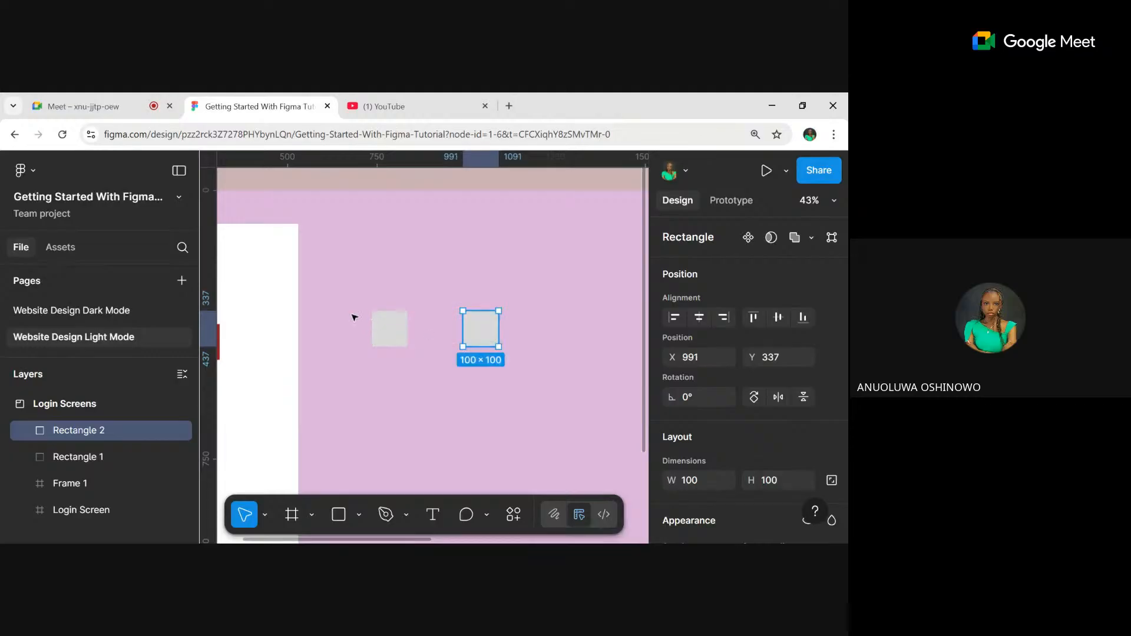
drag(500, 329, 623, 329)
drag(561, 347, 561, 376)
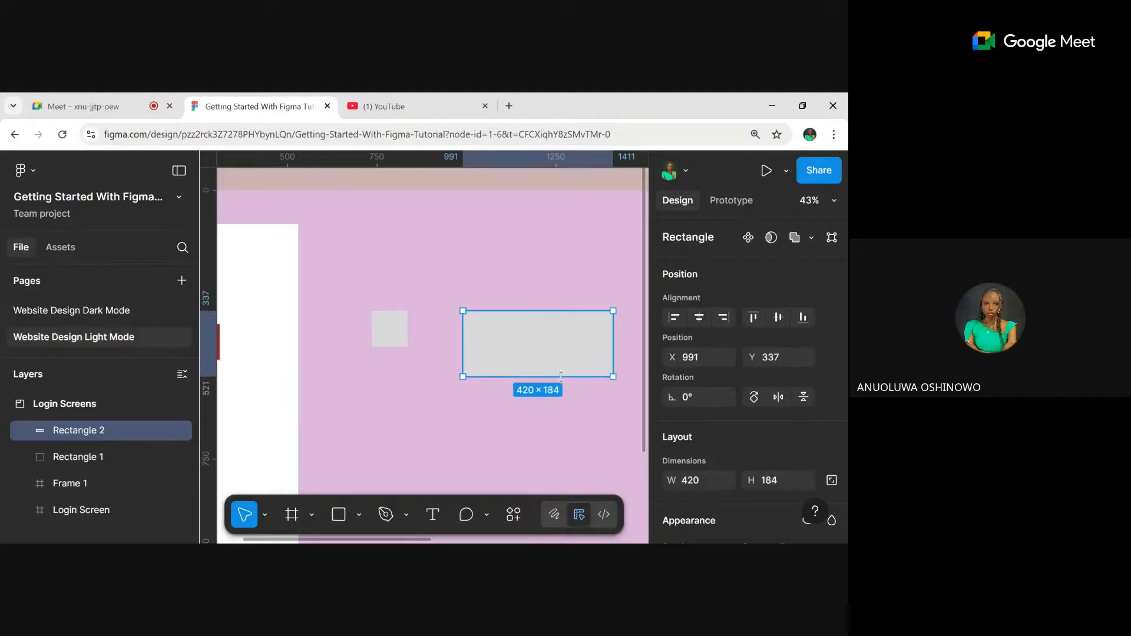
drag(462, 337, 455, 337)
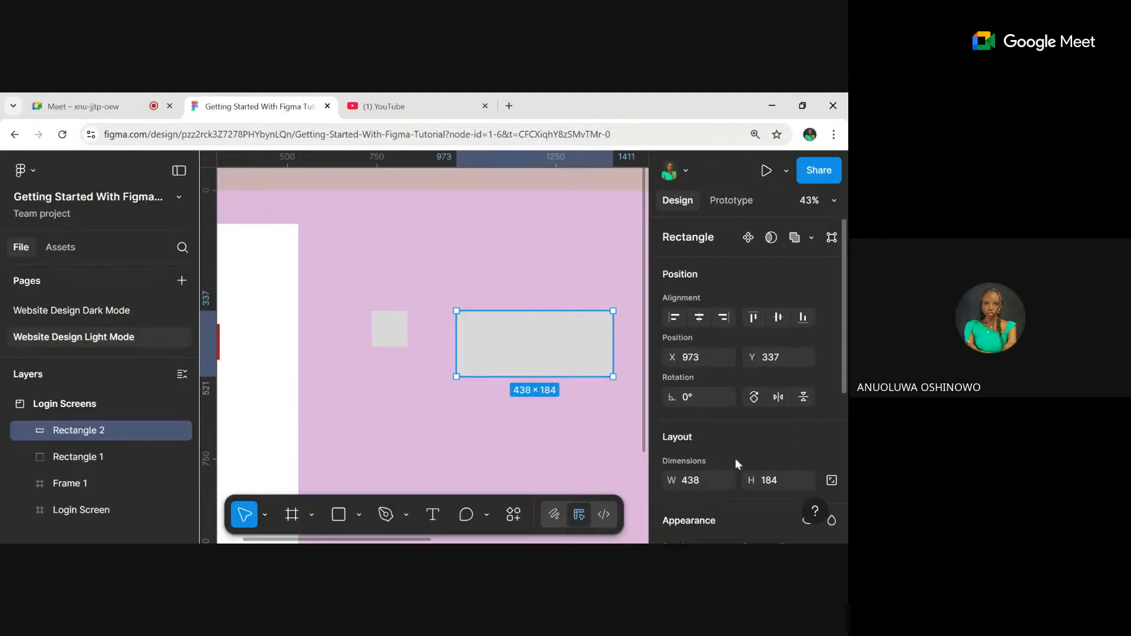